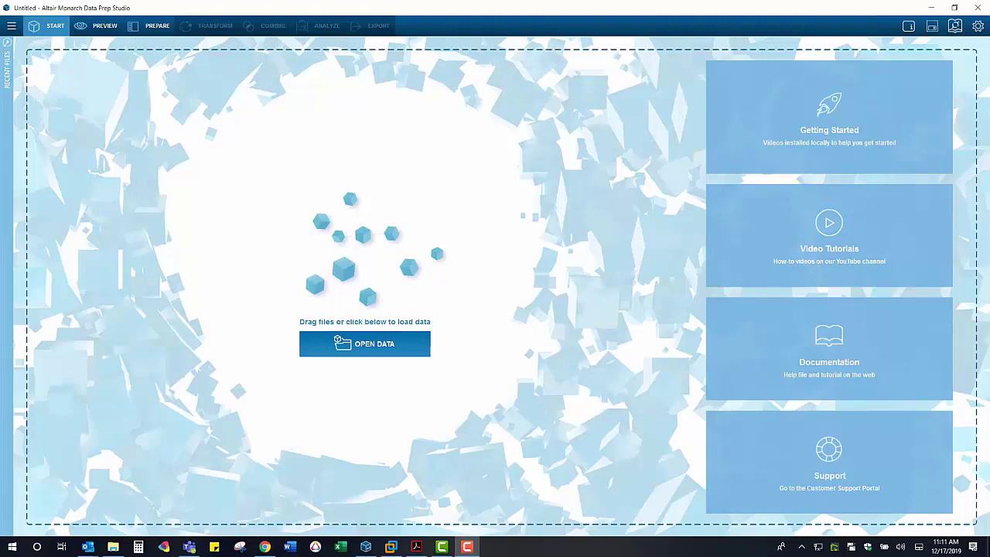
Load the SZRHCNT headcount report from the Files folder into Monarch's Report Design view
{"action": "left_click", "coordinate": [112, 547]}
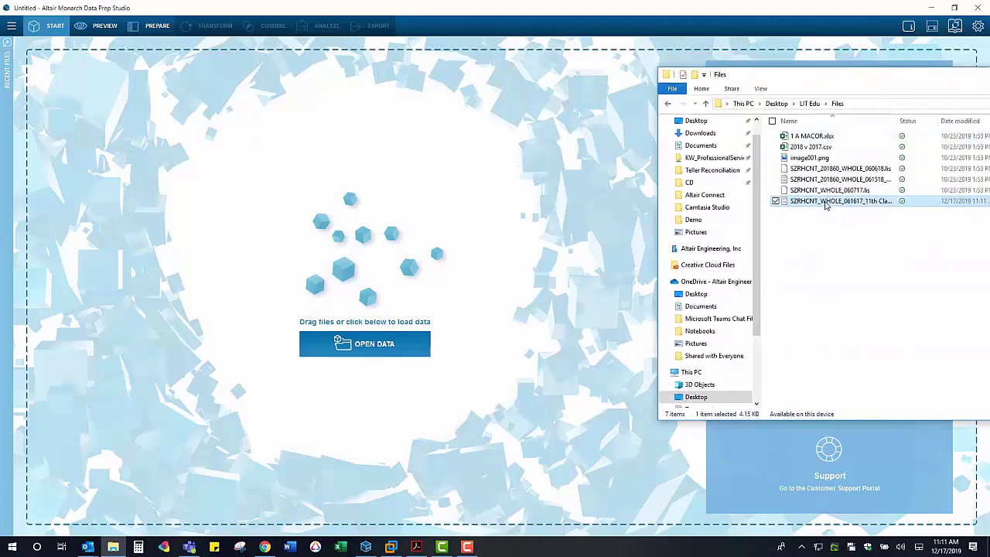
{"action": "left_click_drag", "start_coordinate": [825, 204], "coordinate": [544, 205]}
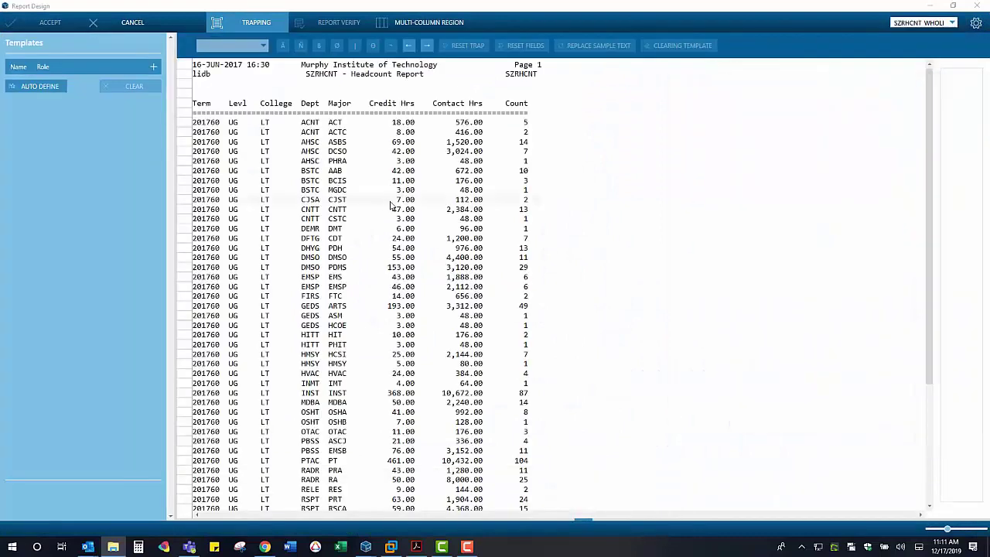
Create a detail template from the first data line with a six-character numeric trap
{"action": "left_click", "coordinate": [187, 126]}
{"action": "right_click", "coordinate": [186, 126]}
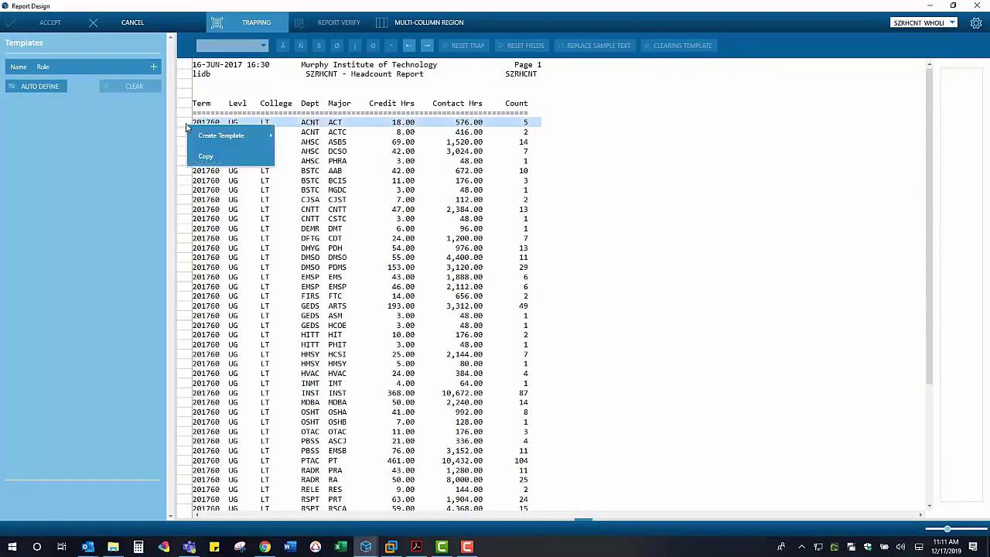
{"action": "mouse_move", "coordinate": [228, 137]}
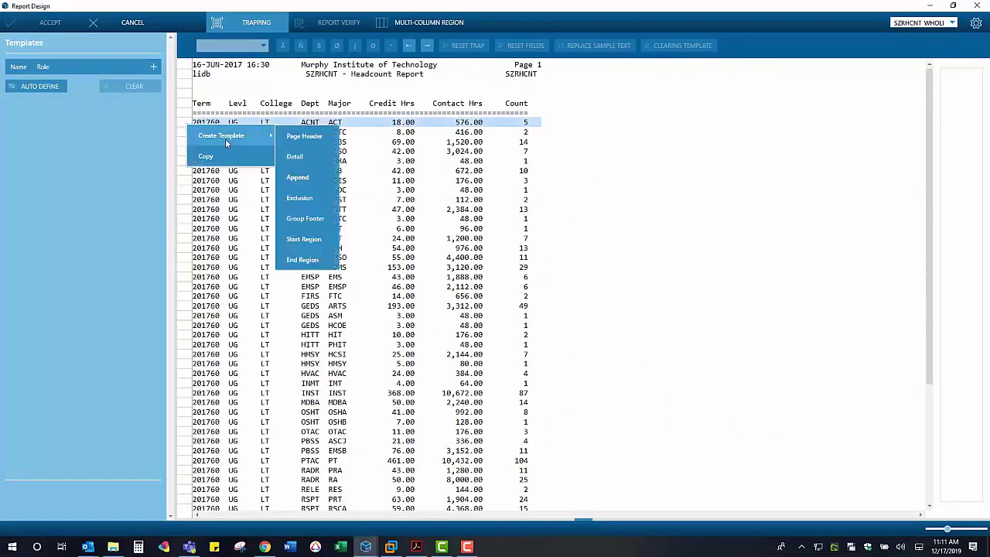
{"action": "left_click", "coordinate": [309, 158]}
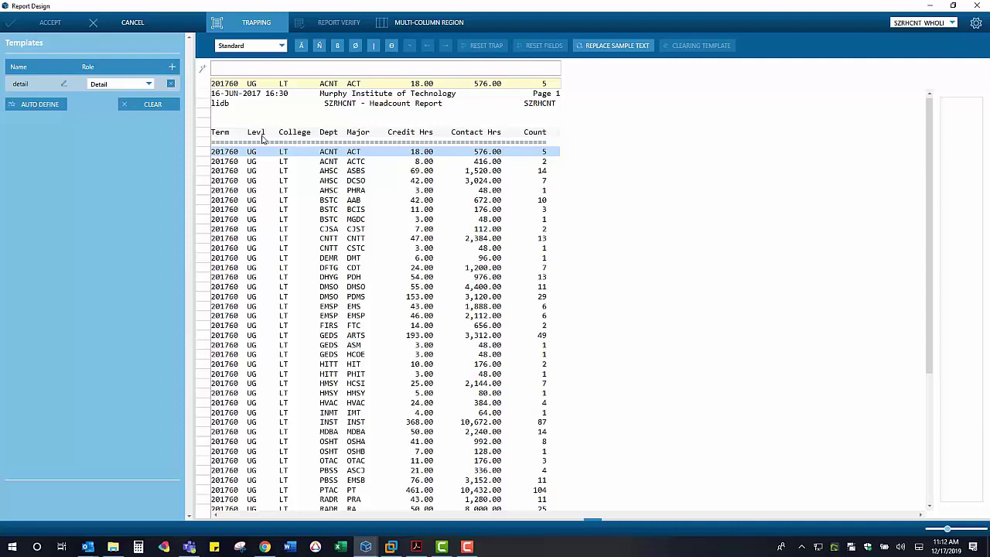
{"action": "left_click", "coordinate": [319, 46]}
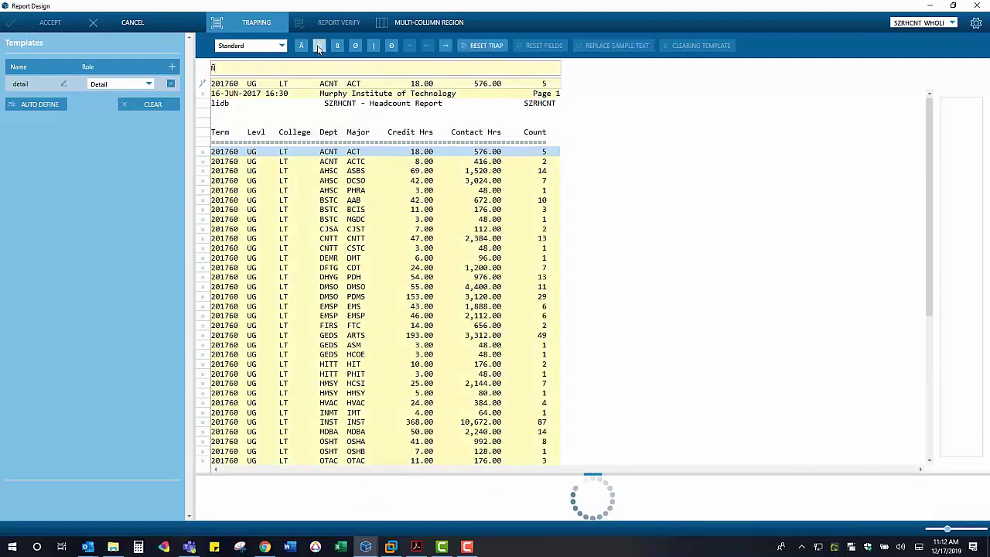
{"action": "left_click", "coordinate": [318, 46]}
{"action": "left_click", "coordinate": [319, 47]}
{"action": "left_click", "coordinate": [318, 47]}
{"action": "left_click", "coordinate": [319, 46]}
{"action": "left_click", "coordinate": [319, 46]}
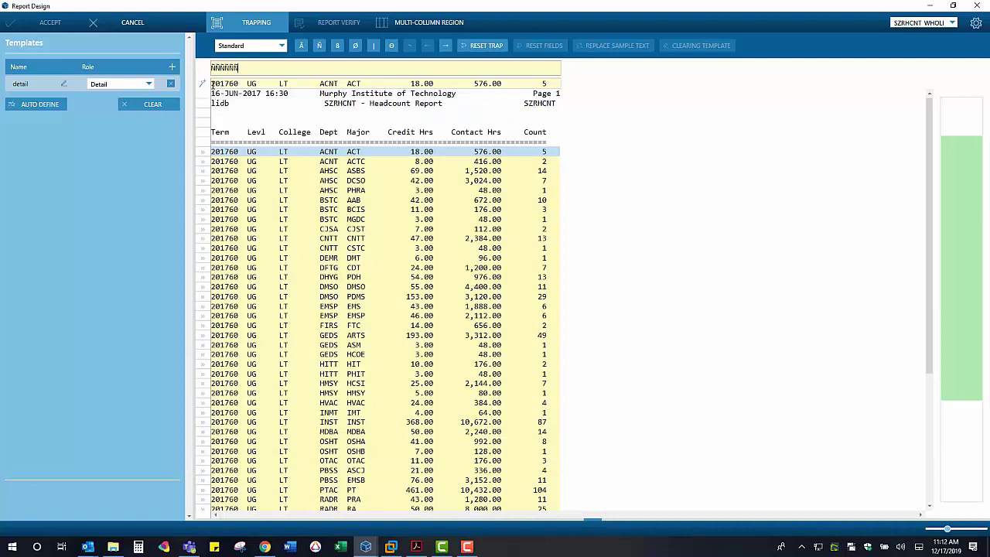
Define and name the Term, Level, College, Dept and Major fields
{"action": "left_click_drag", "start_coordinate": [211, 83], "coordinate": [240, 83]}
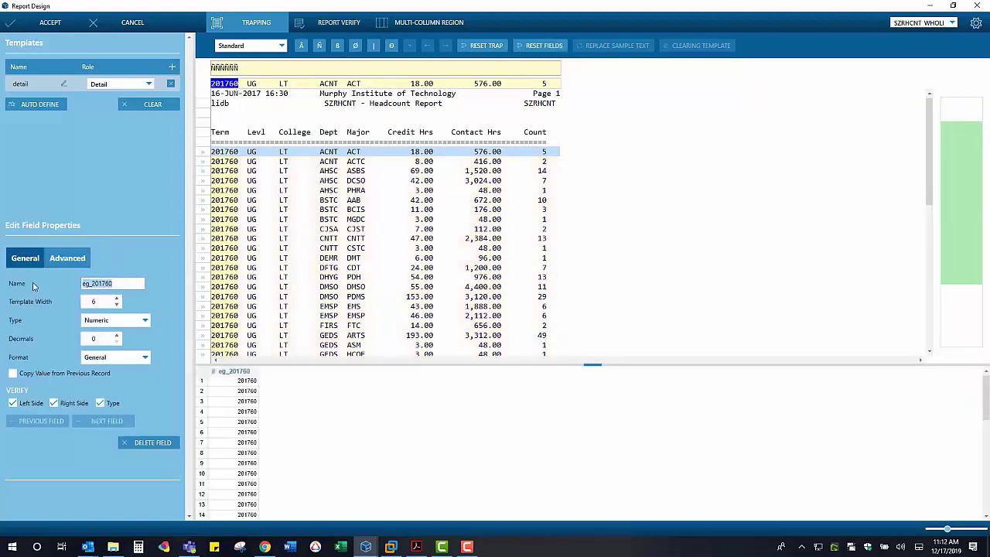
{"action": "type", "text": "Term"}
{"action": "key", "text": "Return"}
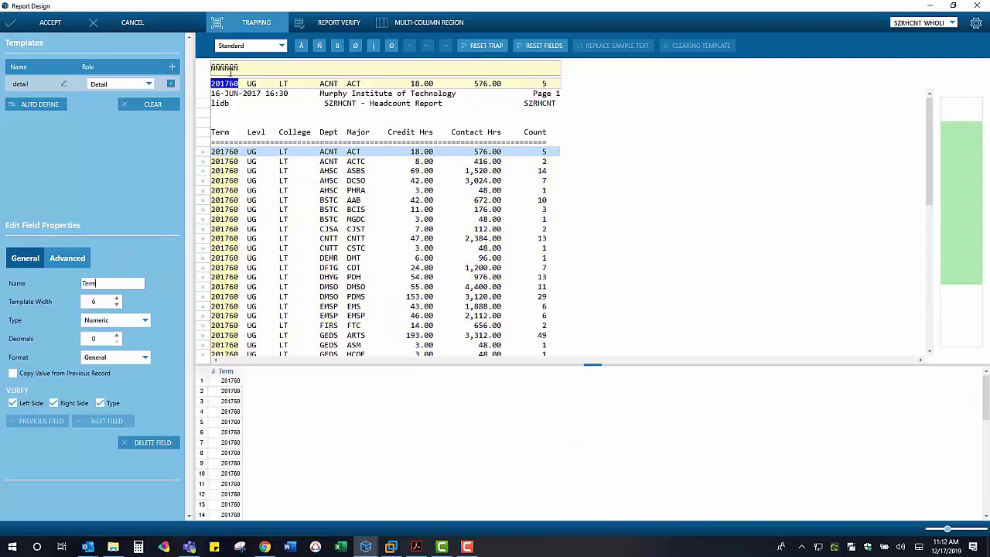
{"action": "type", "text": "Level"}
{"action": "key", "text": "Return"}
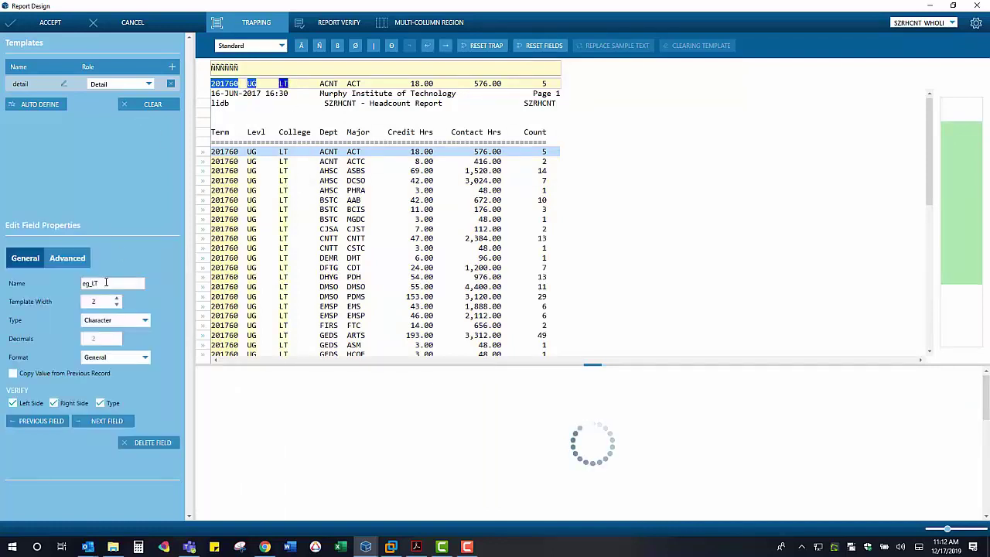
{"action": "type", "text": "College"}
{"action": "key", "text": "Return"}
{"action": "type", "text": "Dept"}
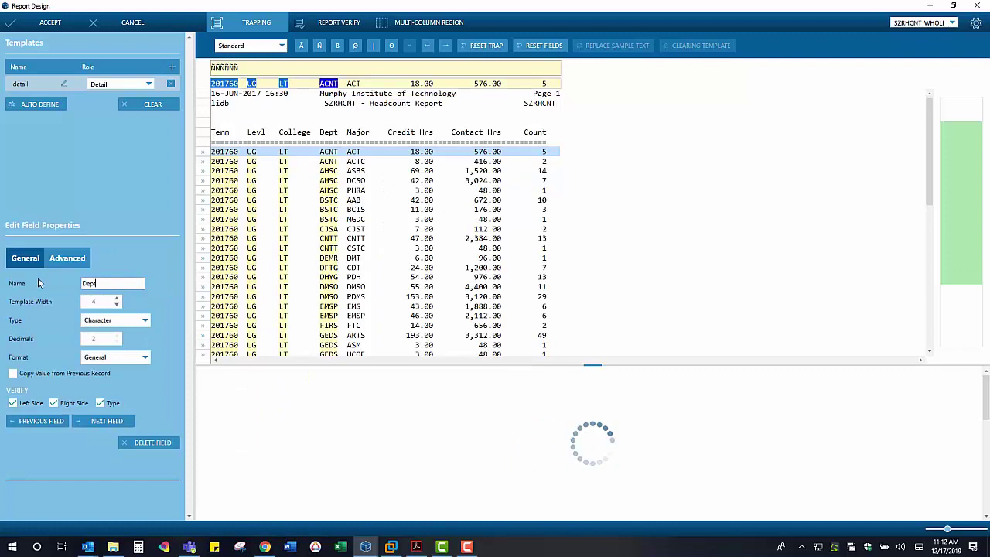
{"action": "key", "text": "Return"}
{"action": "type", "text": "Major"}
{"action": "key", "text": "Return"}
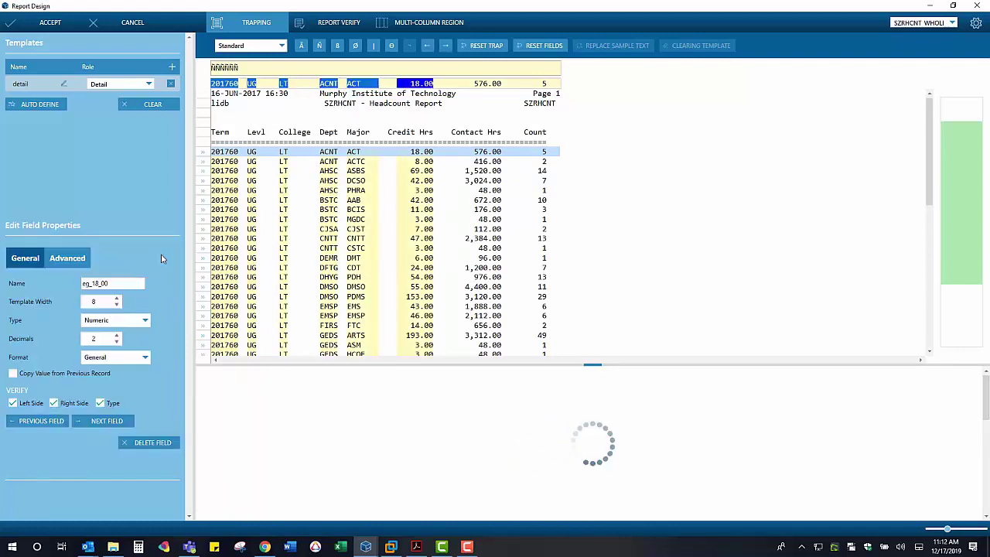
Add the Credit Hours, Contact Hrs and Count fields, then accept the template to load the table
{"action": "type", "text": "Credit Hours"}
{"action": "key", "text": "Return"}
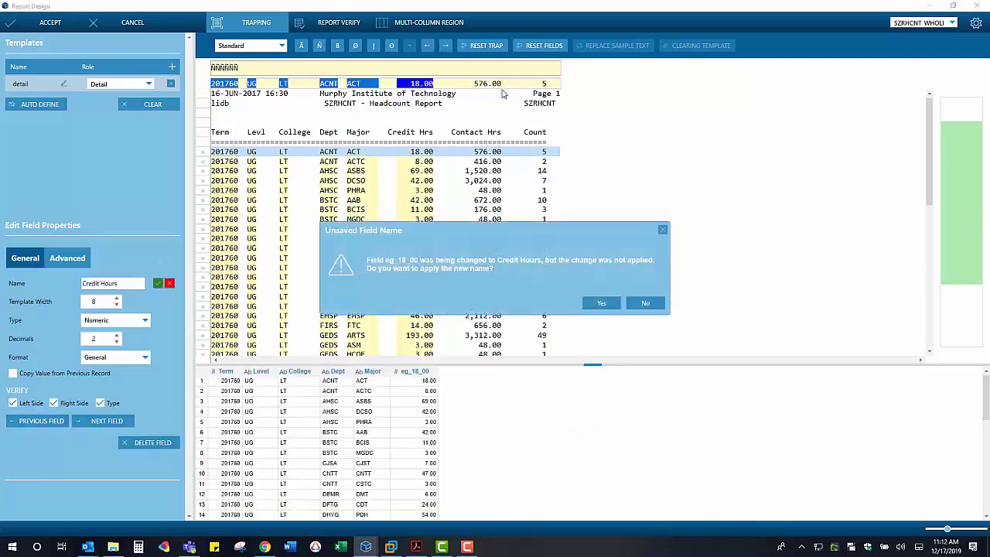
{"action": "key", "text": "Return"}
{"action": "type", "text": "Contact Hrs"}
{"action": "key", "text": "Return"}
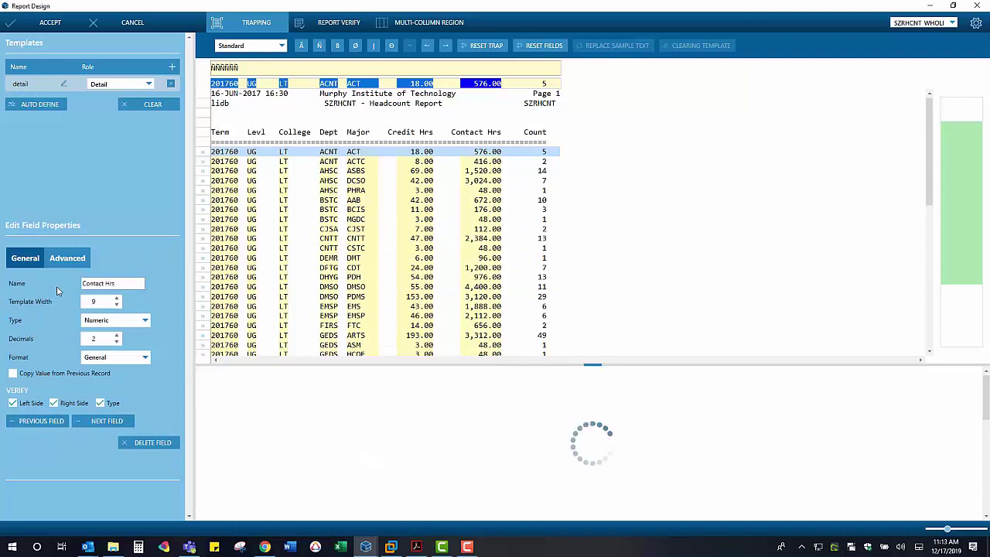
{"action": "left_click", "coordinate": [541, 83]}
{"action": "type", "text": "Count"}
{"action": "key", "text": "Return"}
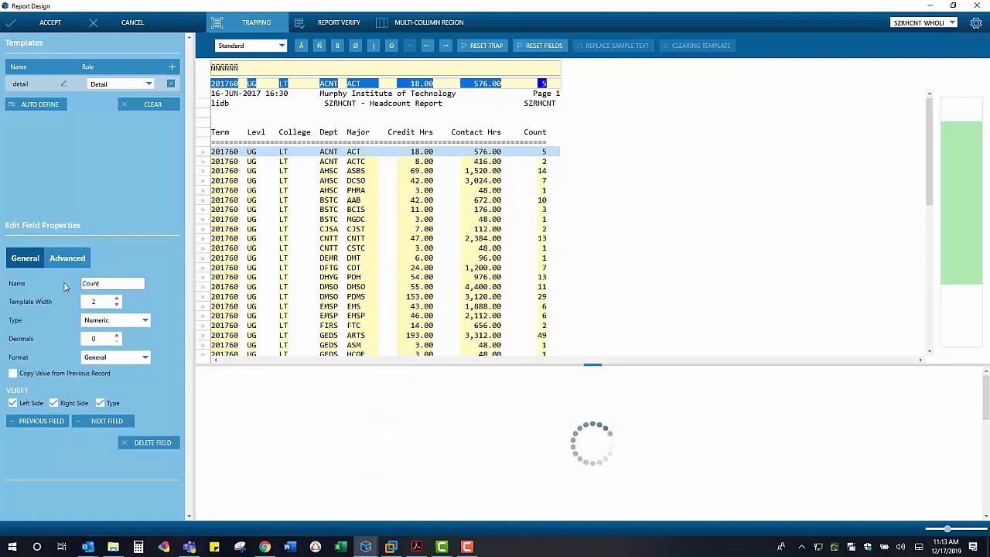
{"action": "left_click", "coordinate": [36, 25]}
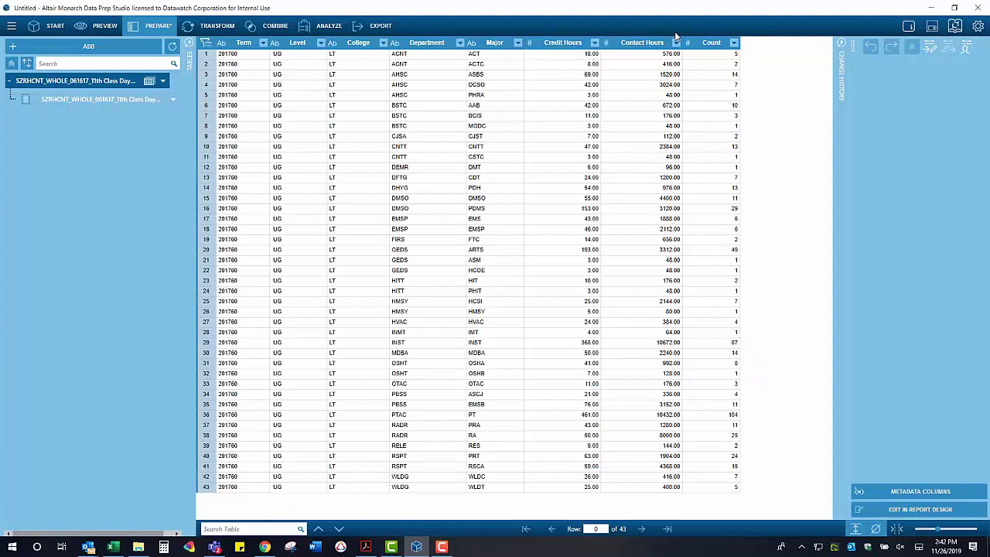
Apply Clean > Remove Leading & Trailing Spaces (Trim) to the Level column
{"action": "left_click", "coordinate": [714, 43]}
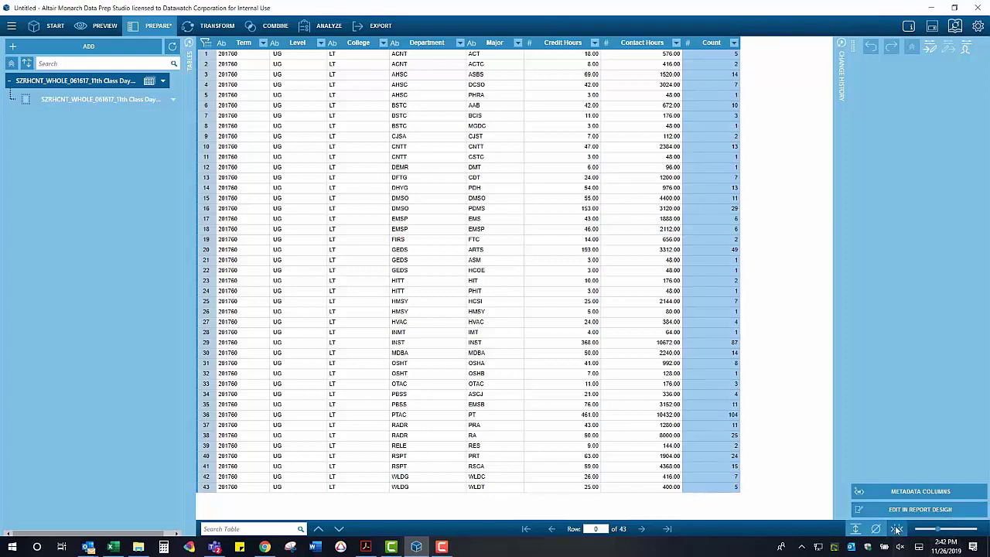
{"action": "left_click", "coordinate": [519, 376]}
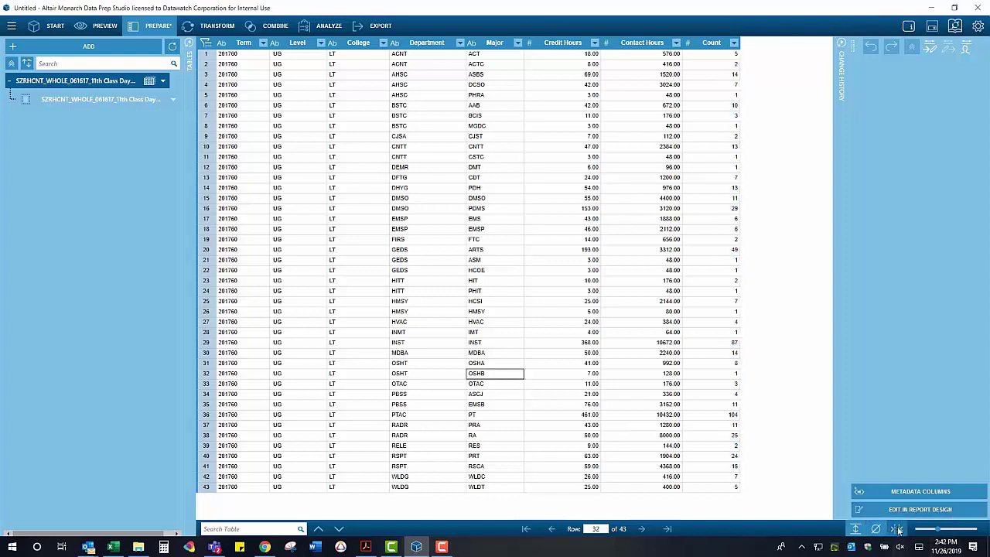
{"action": "left_click", "coordinate": [294, 45]}
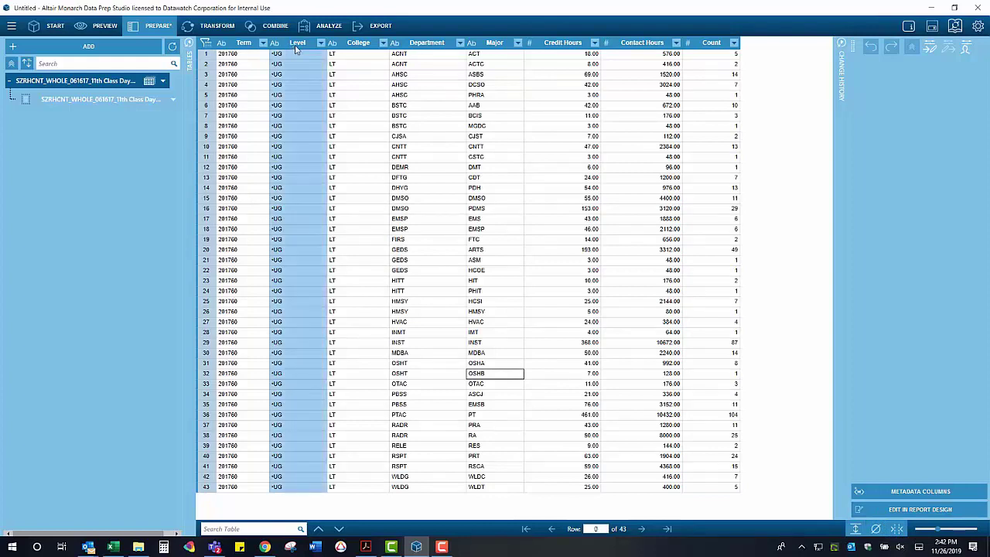
{"action": "right_click", "coordinate": [295, 50]}
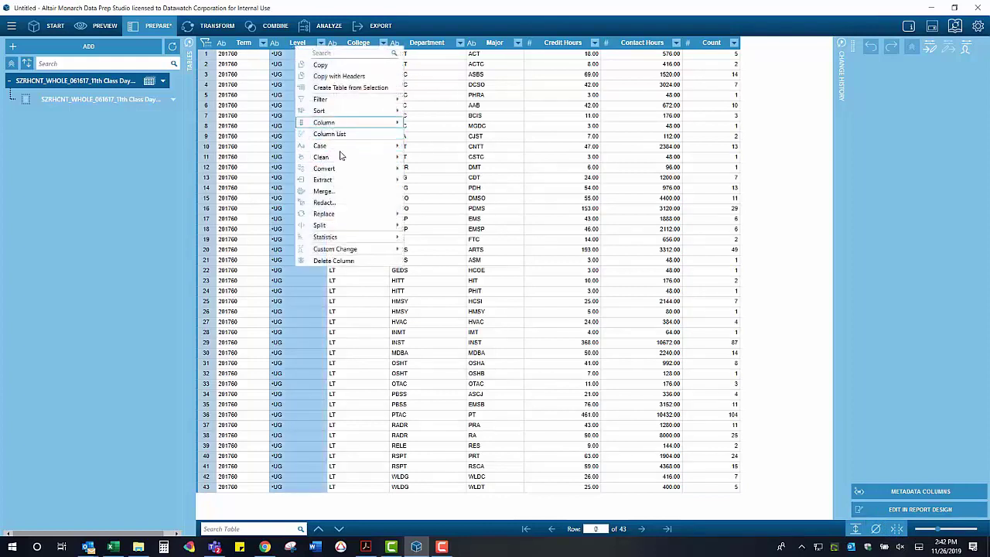
{"action": "mouse_move", "coordinate": [345, 157]}
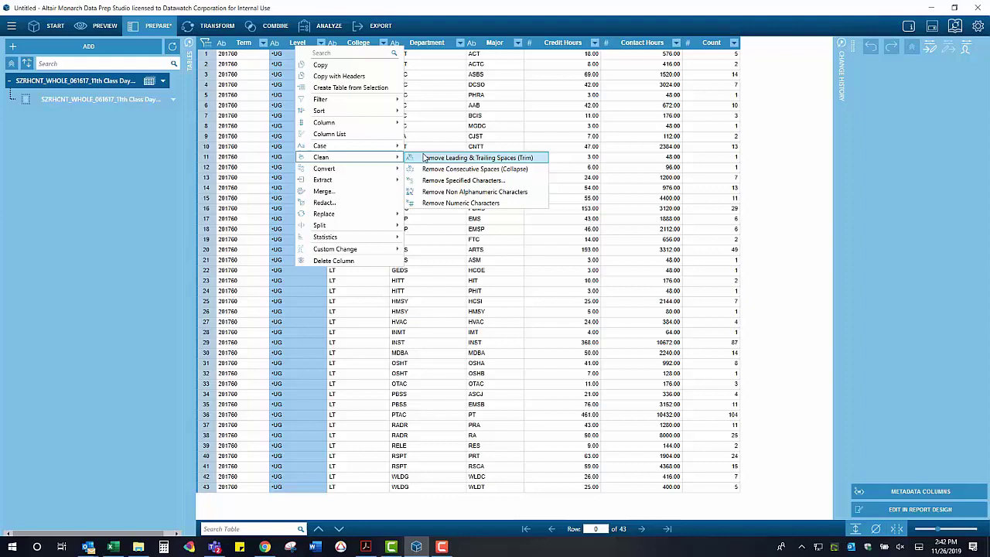
{"action": "left_click", "coordinate": [433, 158]}
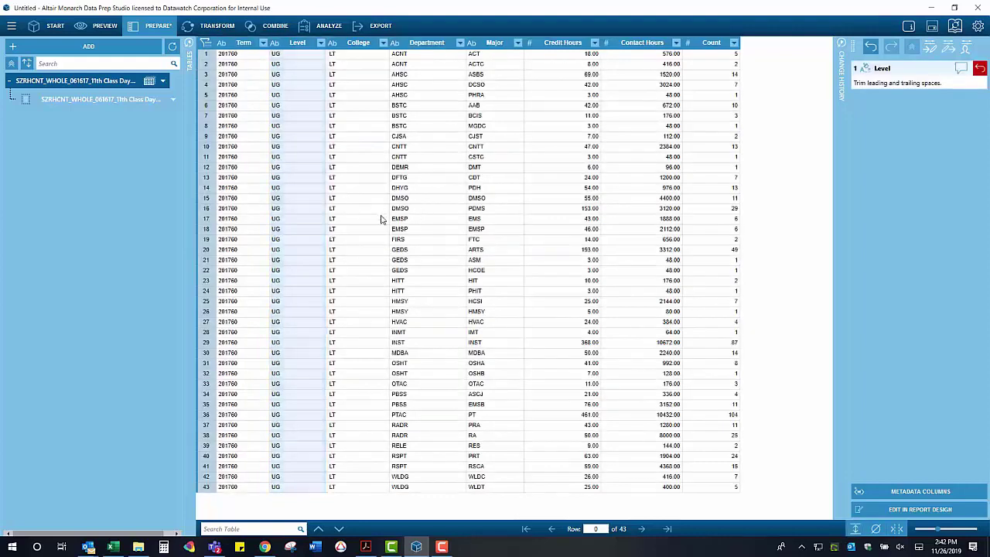
{"action": "left_click", "coordinate": [380, 219]}
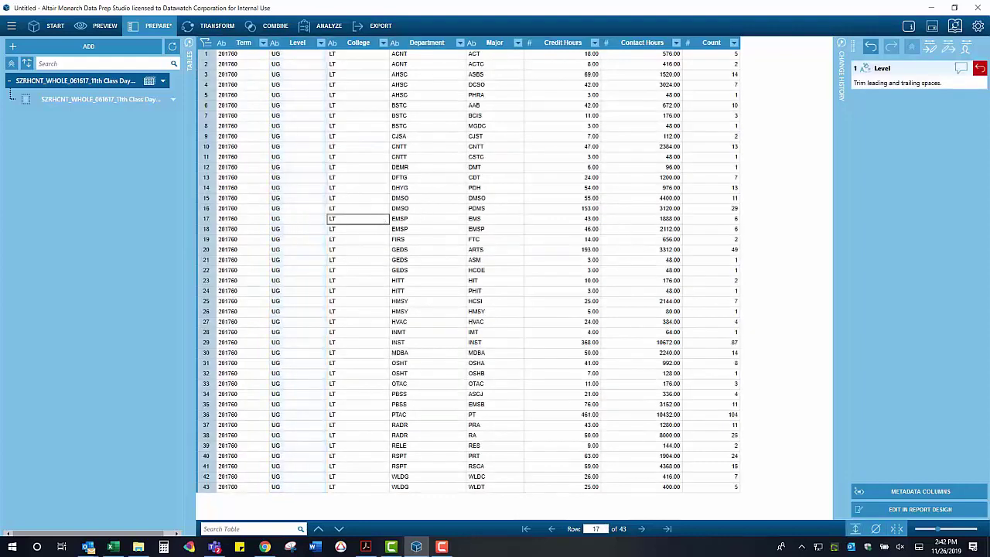
Duplicate the headcount table and rename the first copy Term 1
{"action": "right_click", "coordinate": [89, 83]}
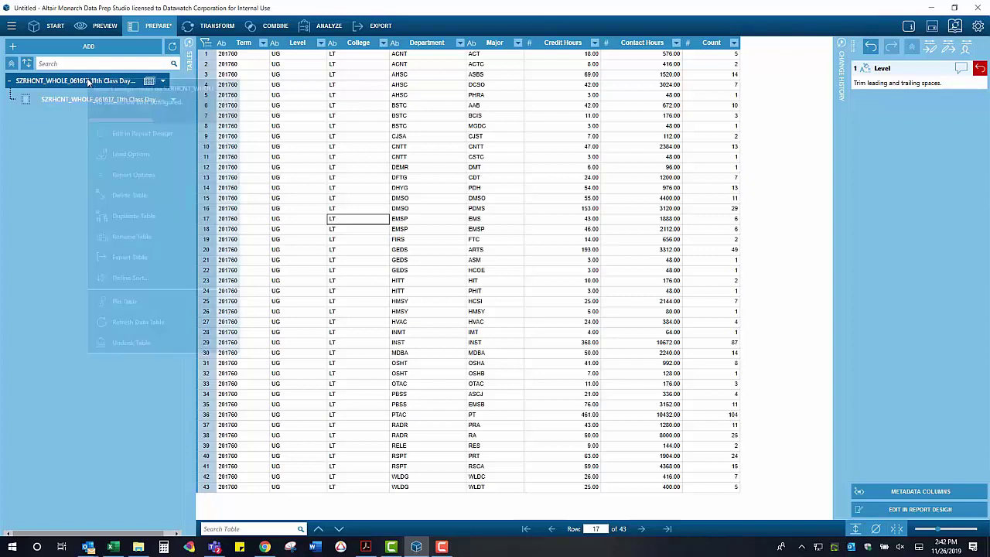
{"action": "left_click", "coordinate": [152, 216]}
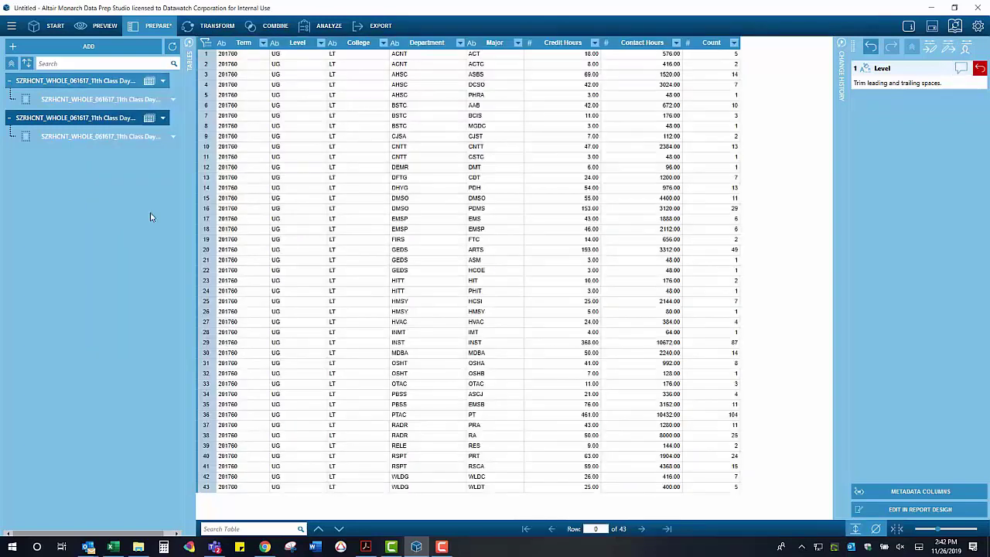
{"action": "left_click", "coordinate": [89, 83]}
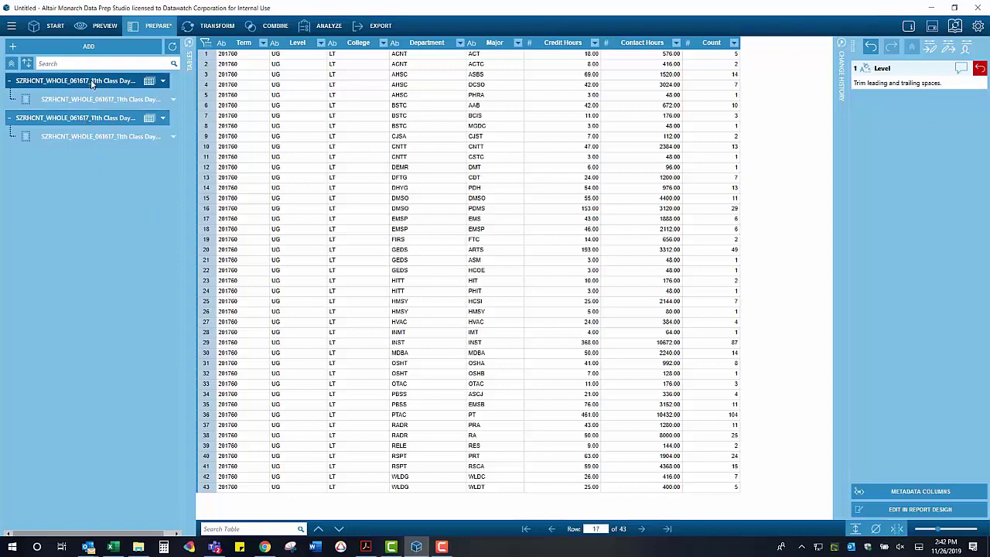
{"action": "right_click", "coordinate": [93, 86]}
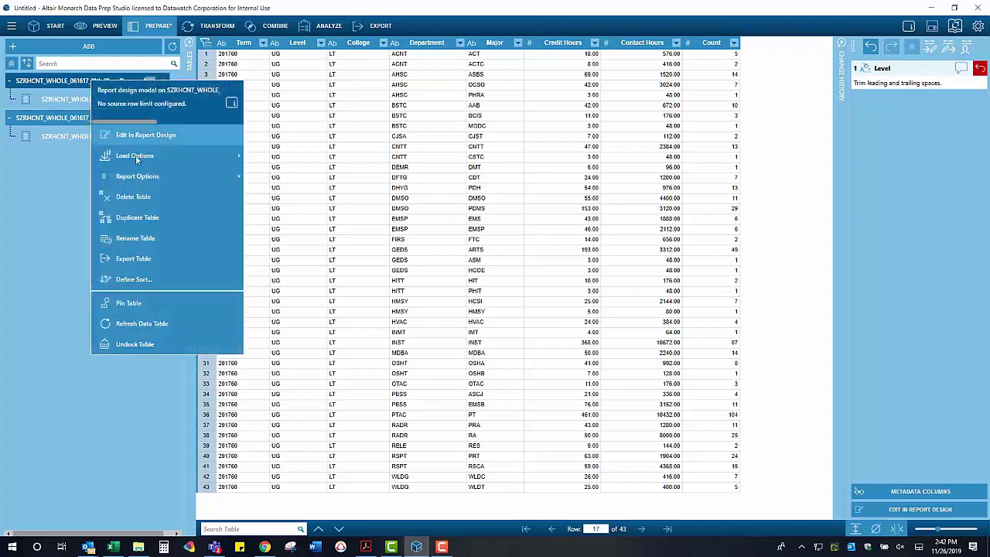
{"action": "left_click", "coordinate": [151, 232]}
{"action": "type", "text": "Term"}
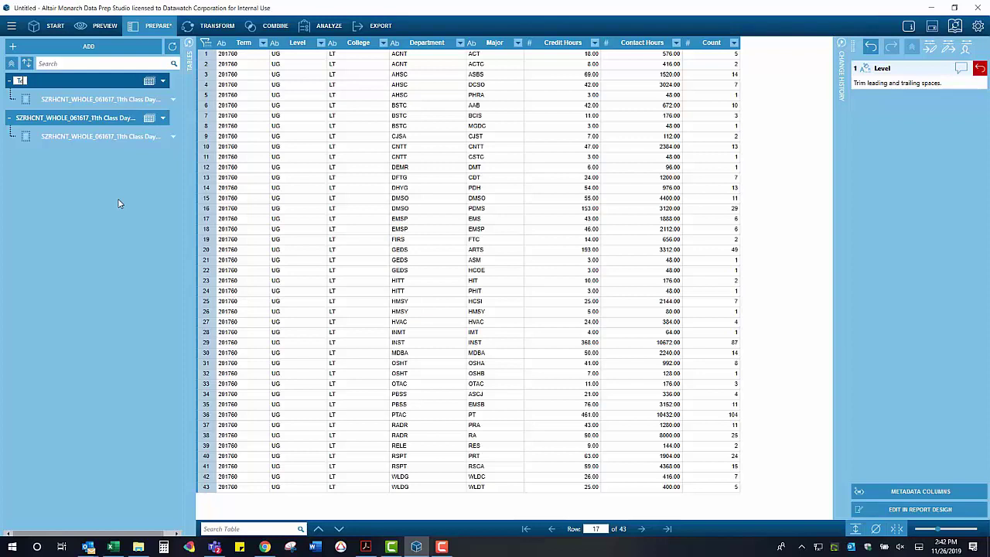
{"action": "type", "text": " 1"}
{"action": "left_click", "coordinate": [68, 122]}
Rename the second table copy Term 2
{"action": "right_click", "coordinate": [78, 122]}
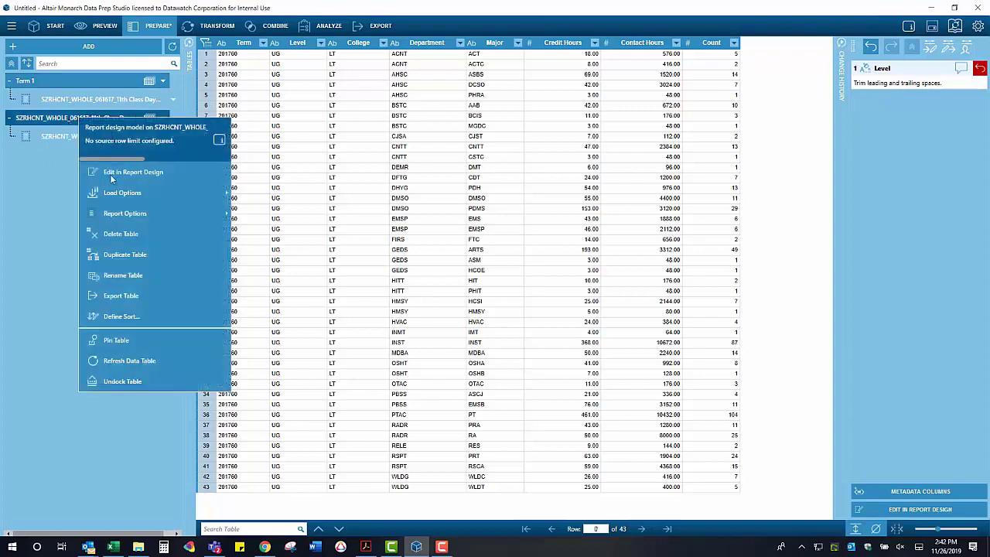
{"action": "left_click", "coordinate": [121, 272]}
{"action": "type", "text": "Term 2"}
{"action": "key", "text": "Return"}
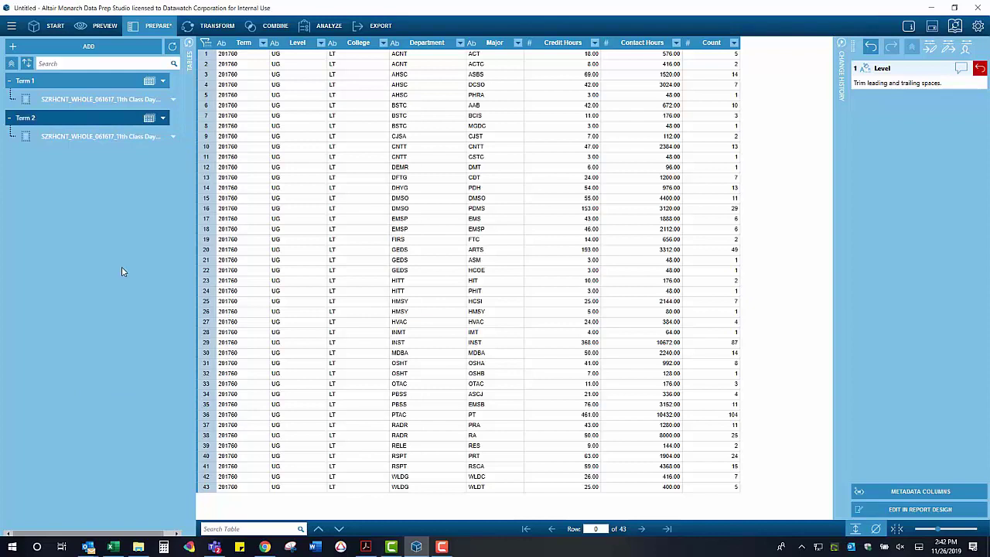
Replace Term 2's report with the SZRHCNT_201860 text file, giving 45 rows
{"action": "right_click", "coordinate": [101, 140]}
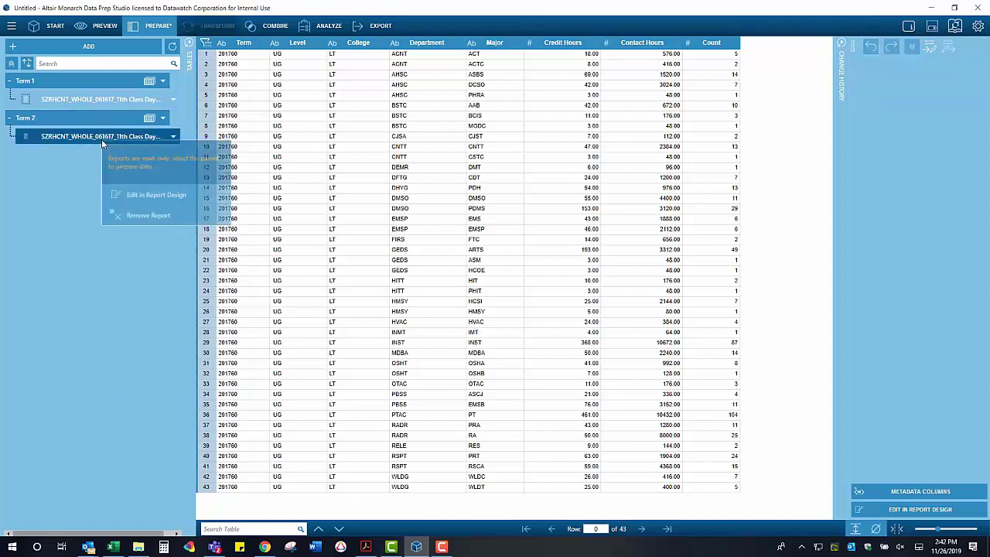
{"action": "left_click", "coordinate": [147, 215]}
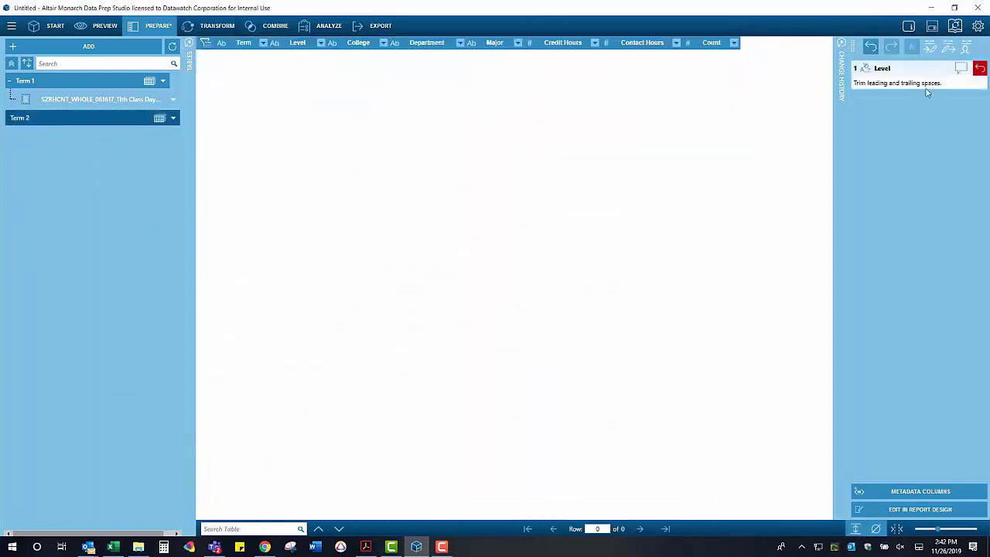
{"action": "left_click", "coordinate": [138, 547]}
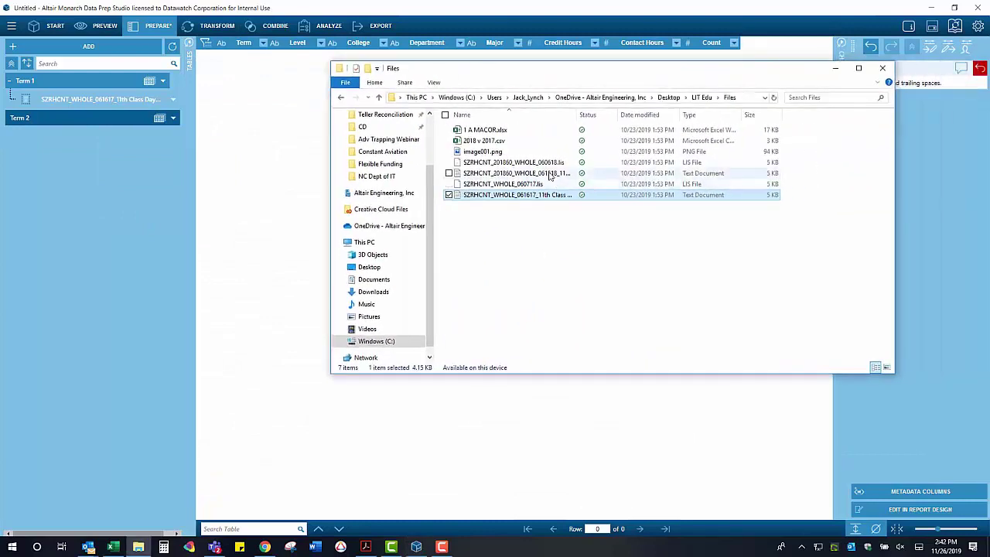
{"action": "left_click", "coordinate": [551, 174]}
{"action": "left_click_drag", "start_coordinate": [551, 175], "coordinate": [100, 122]}
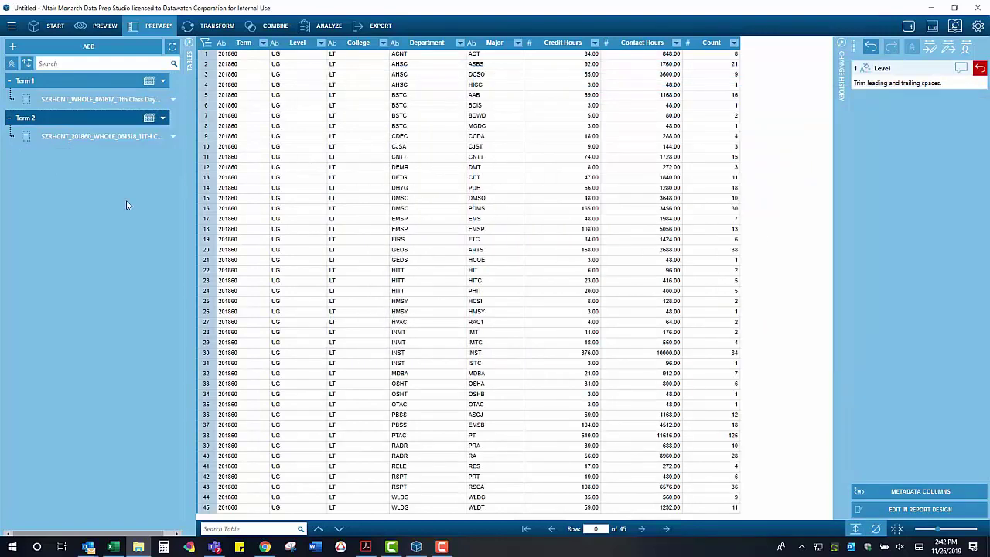
{"action": "left_click", "coordinate": [93, 99]}
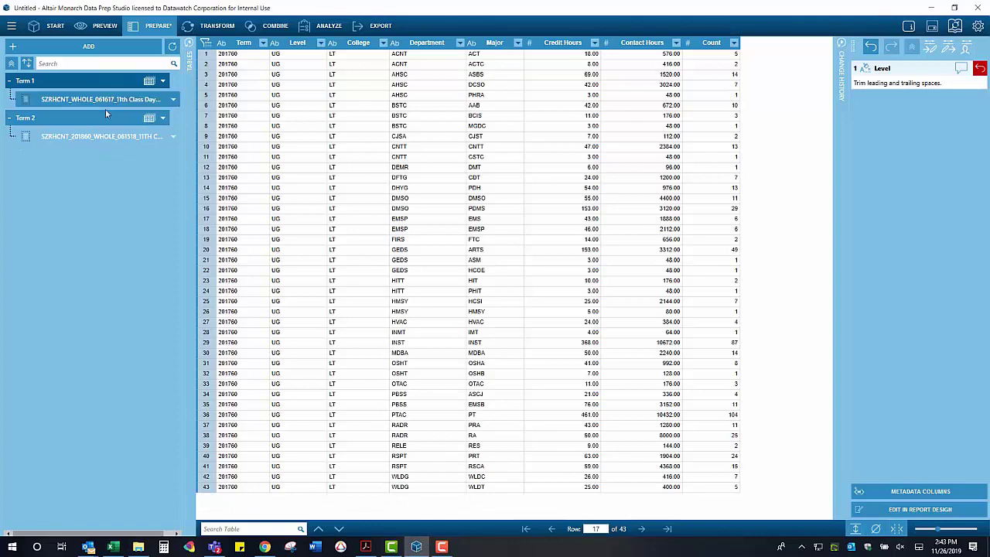
{"action": "left_click", "coordinate": [106, 117]}
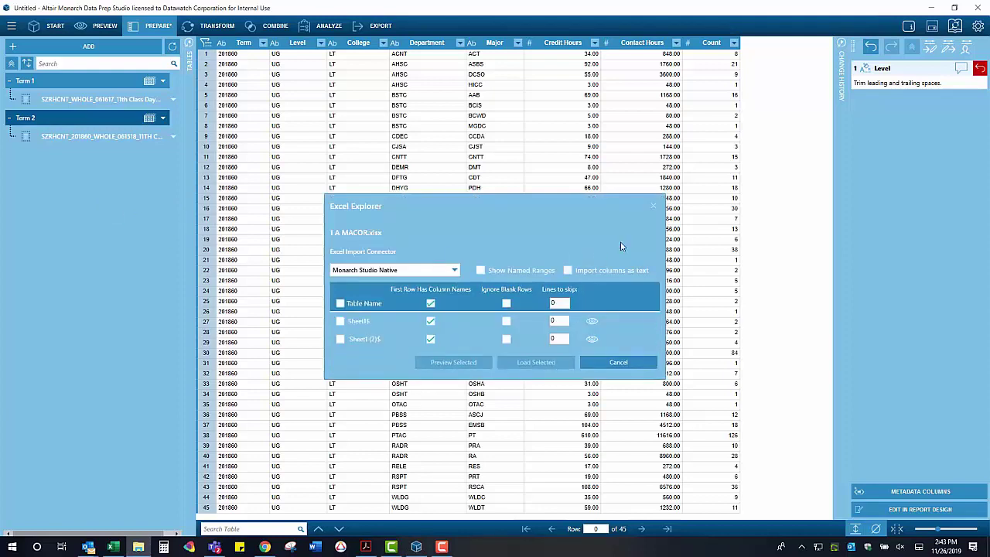
Preview both sheets of 1 A MACOR.xlsx and load Sheet1 (2)$ as a table
{"action": "left_click", "coordinate": [593, 322]}
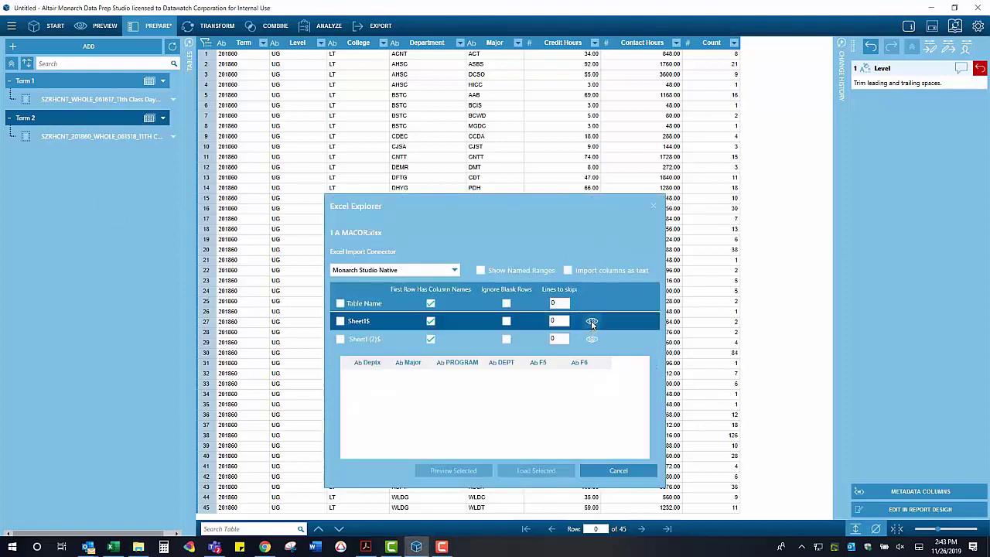
{"action": "left_click", "coordinate": [591, 340]}
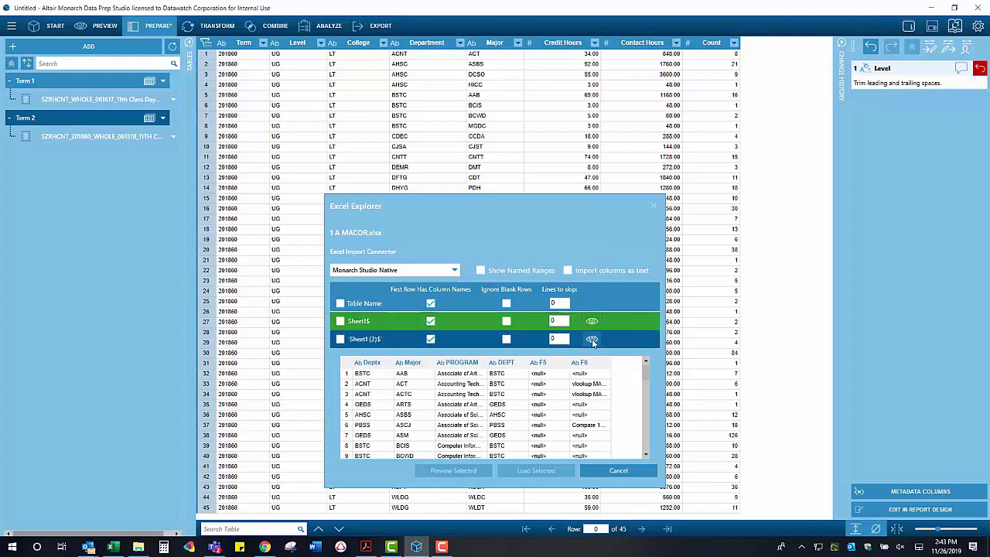
{"action": "left_click", "coordinate": [592, 322]}
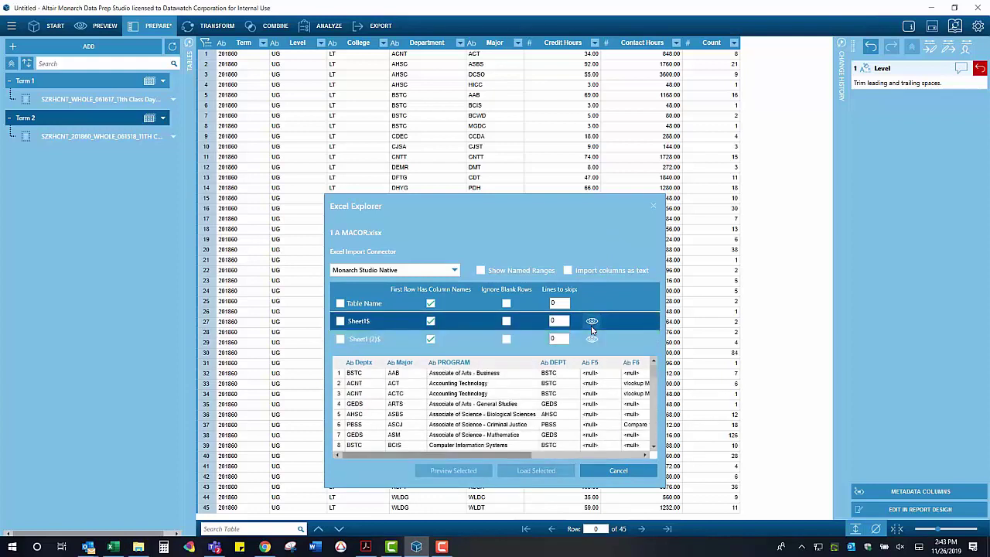
{"action": "left_click", "coordinate": [591, 340]}
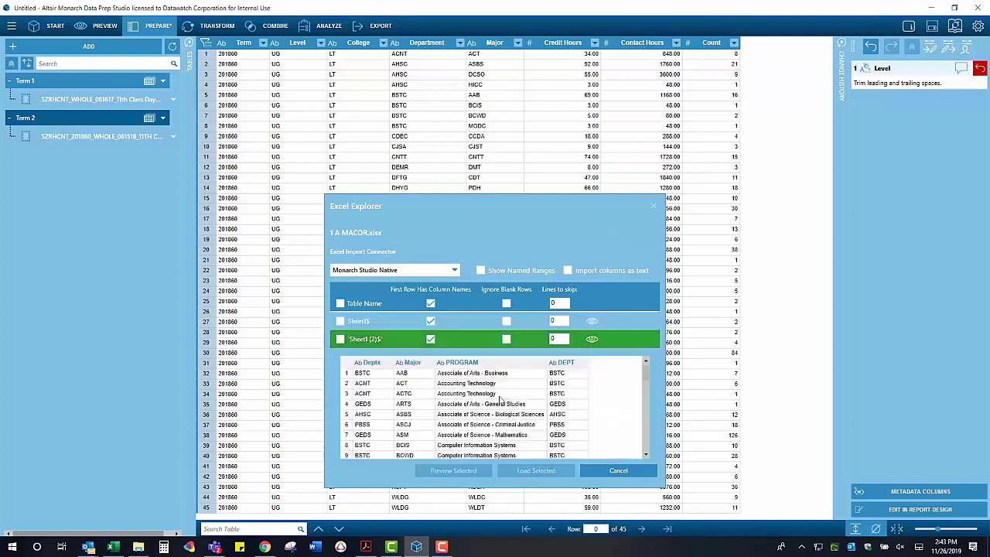
{"action": "left_click", "coordinate": [341, 340]}
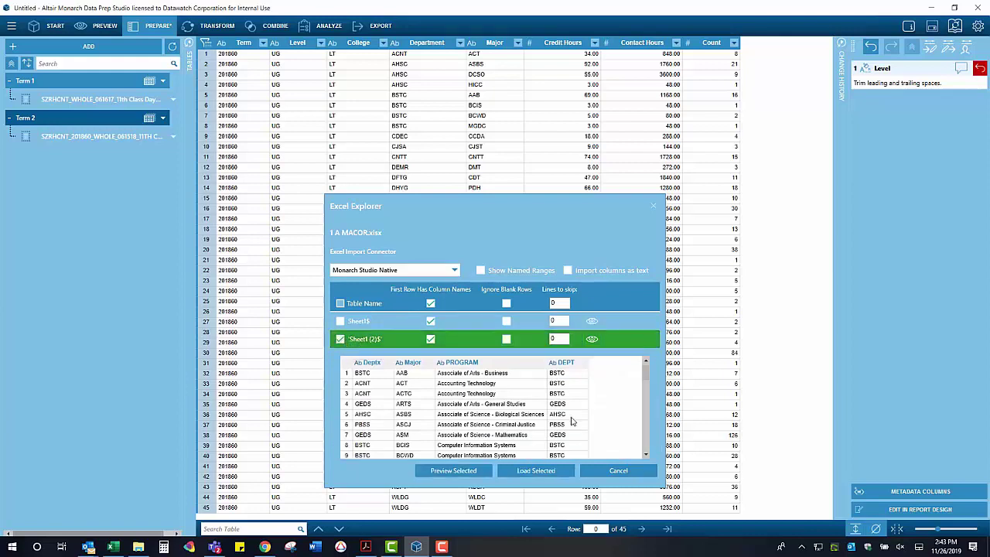
{"action": "left_click", "coordinate": [535, 471]}
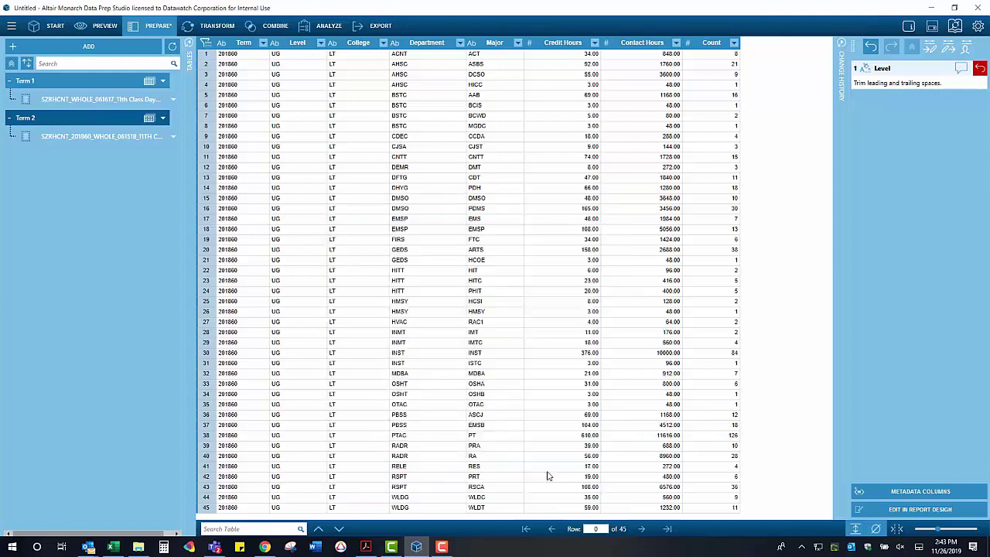
Compare the lookup sheet's Major and PROGRAM columns with Term 2's Major and College columns
{"action": "left_click", "coordinate": [303, 47]}
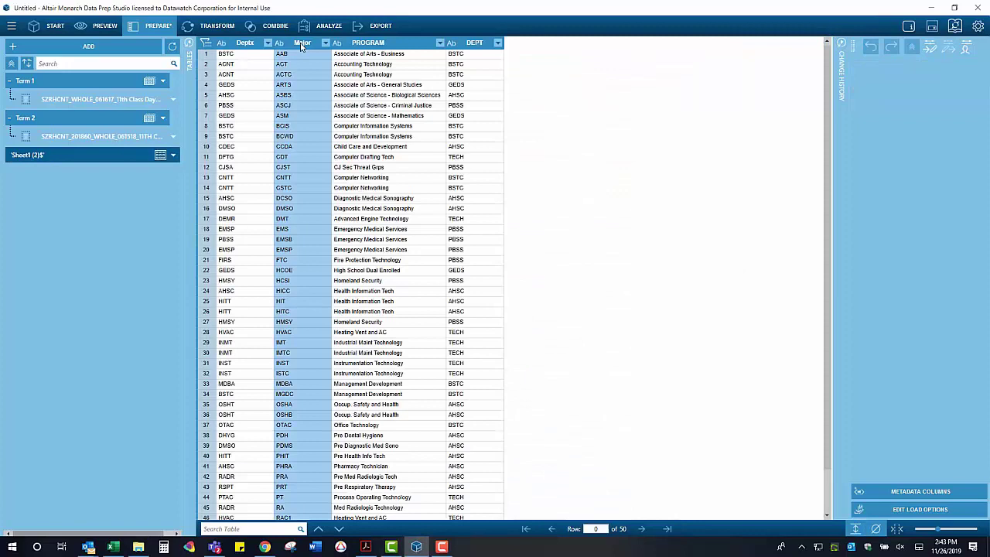
{"action": "left_click", "coordinate": [370, 44], "text": "shift"}
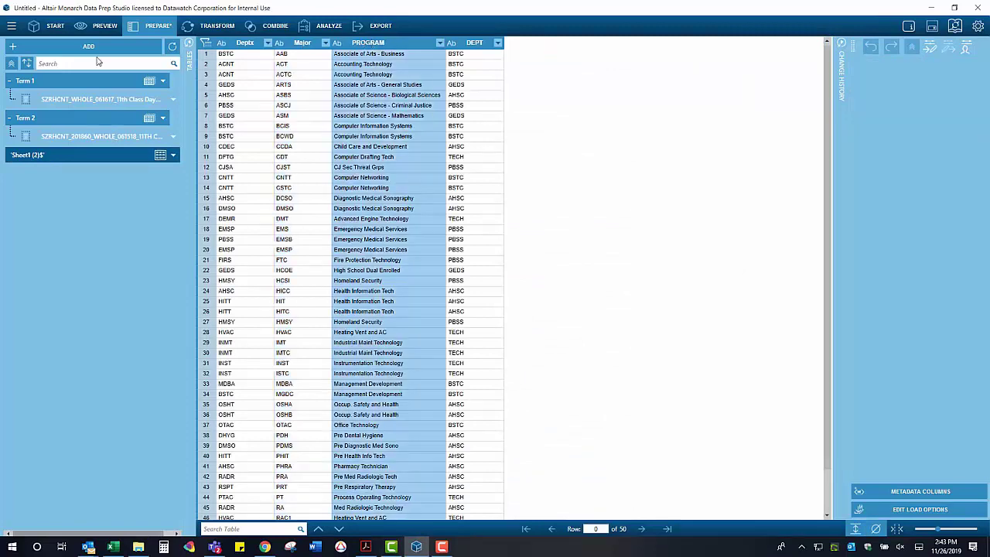
{"action": "left_click", "coordinate": [76, 120]}
{"action": "left_click", "coordinate": [495, 44]}
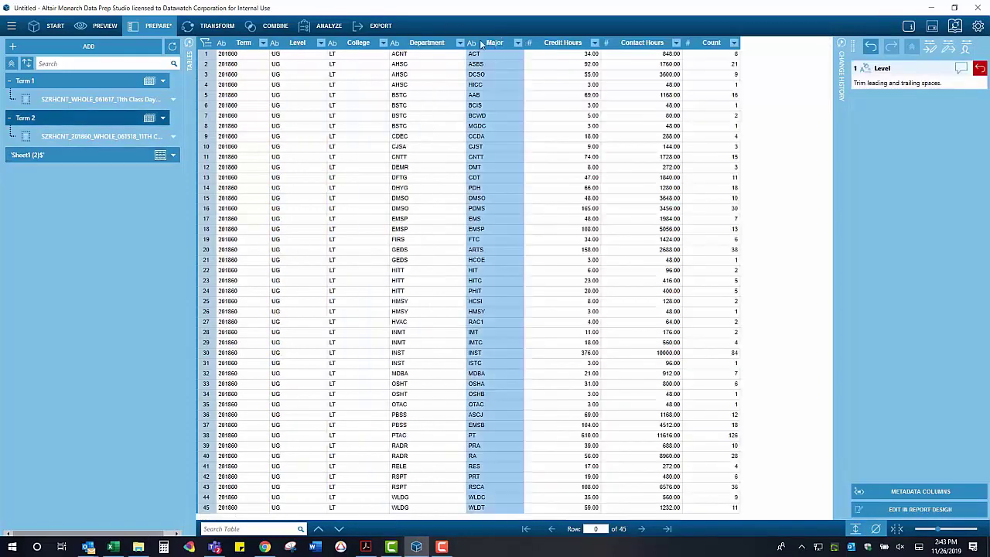
{"action": "left_click", "coordinate": [357, 45]}
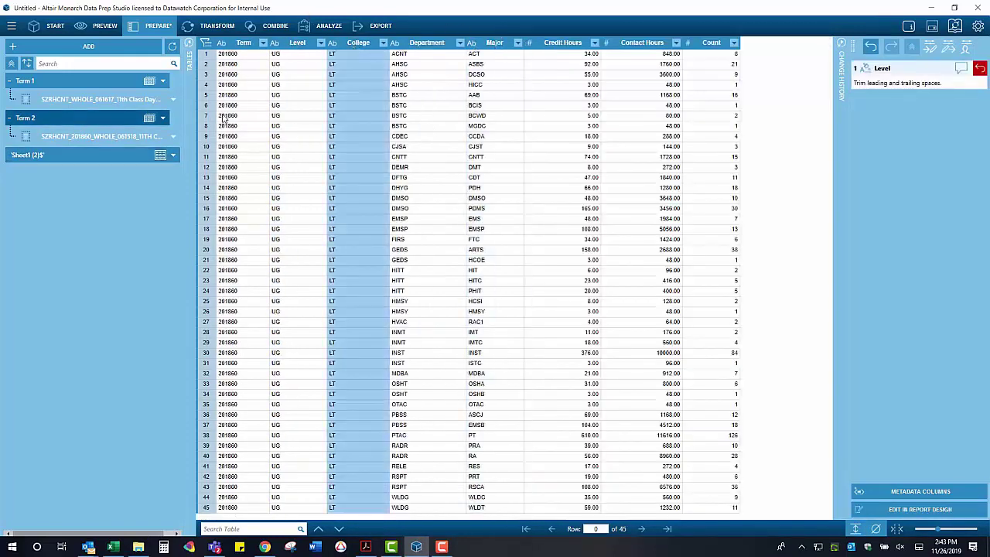
Start a Combine > Join pairing Term 2 with the 'Sheet1 (2)$' lookup table
{"action": "left_click", "coordinate": [277, 27]}
{"action": "left_click", "coordinate": [267, 50]}
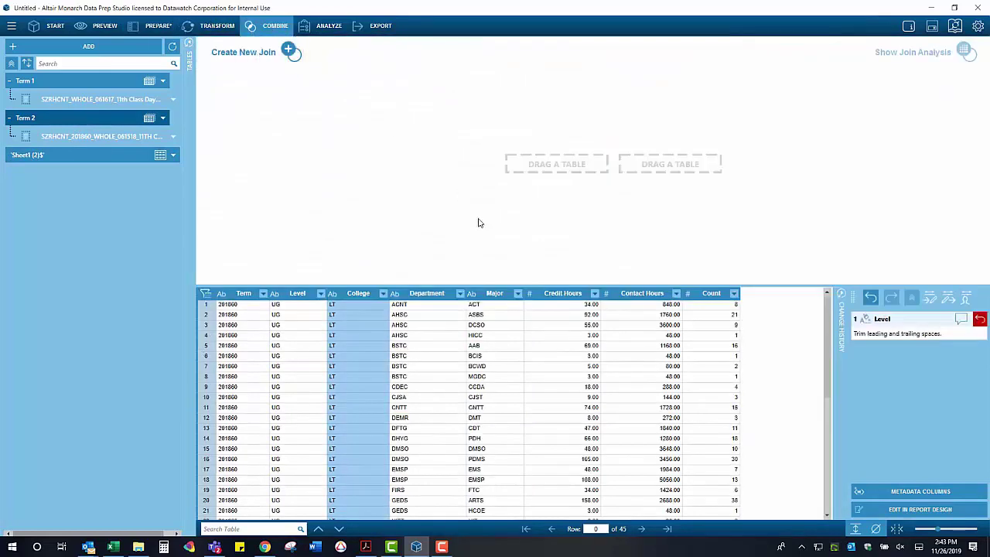
{"action": "left_click", "coordinate": [83, 119]}
{"action": "left_click", "coordinate": [83, 154]}
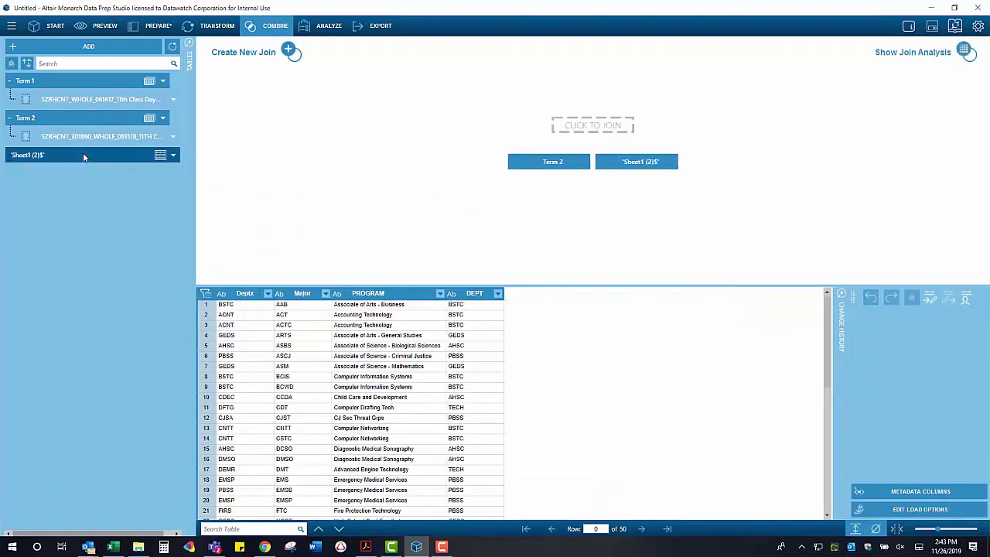
Key the join on Major in both tables and set its type to Lookup
{"action": "left_click", "coordinate": [582, 146]}
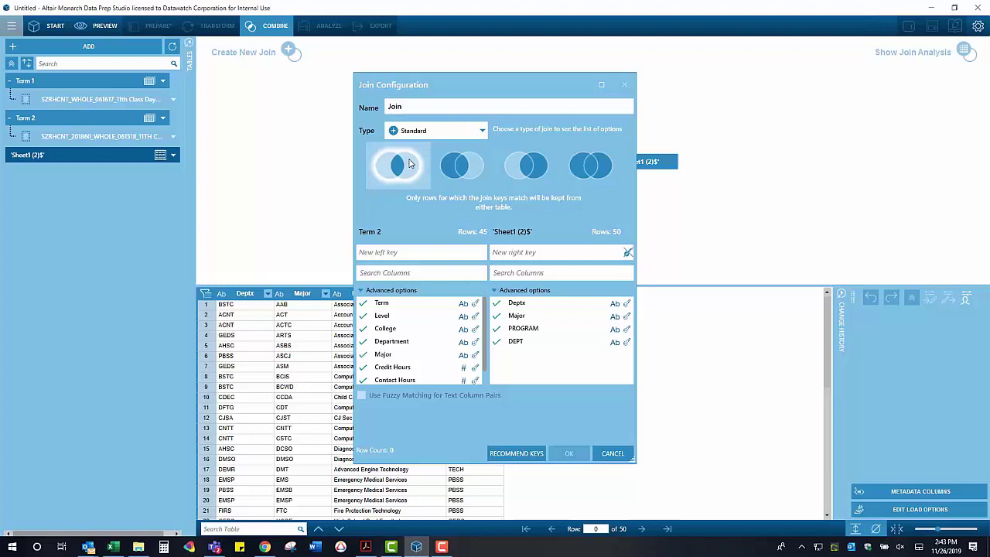
{"action": "left_click", "coordinate": [475, 356]}
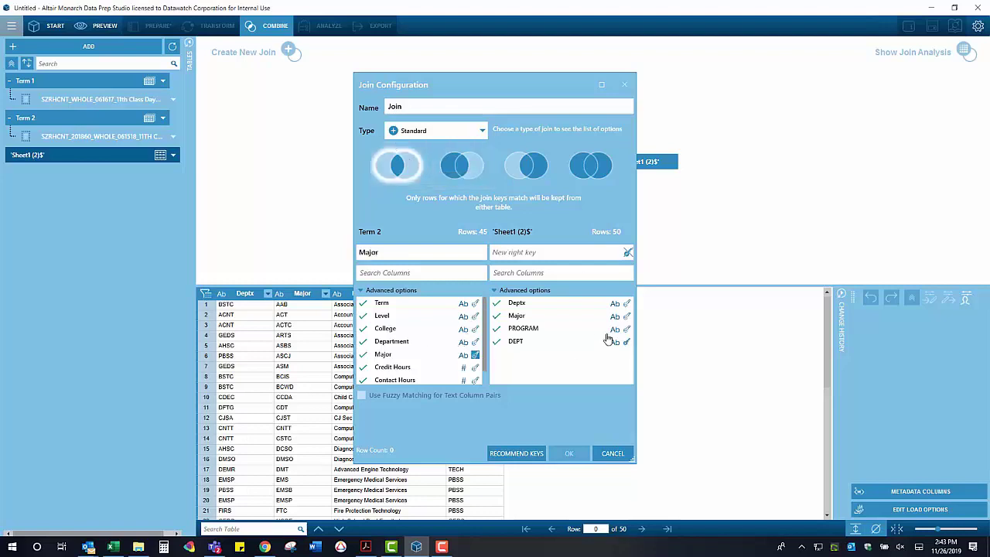
{"action": "left_click", "coordinate": [627, 316]}
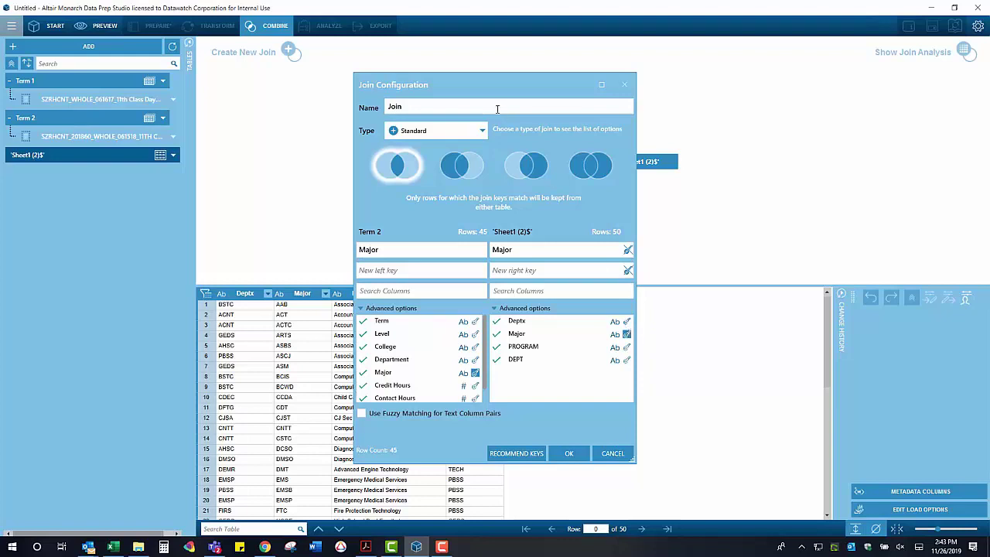
{"action": "left_click", "coordinate": [483, 135]}
{"action": "left_click", "coordinate": [457, 157]}
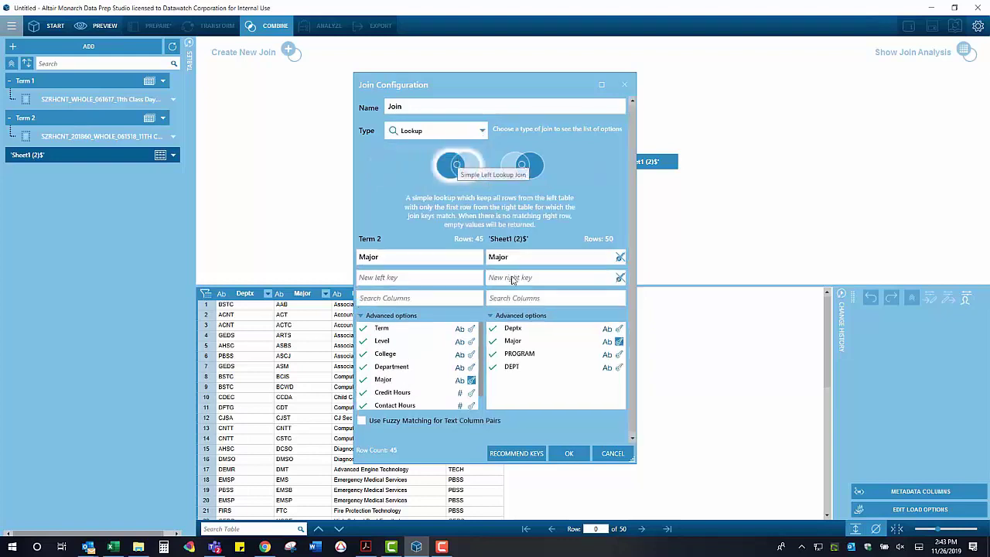
{"action": "left_click_drag", "start_coordinate": [497, 84], "coordinate": [701, 62]}
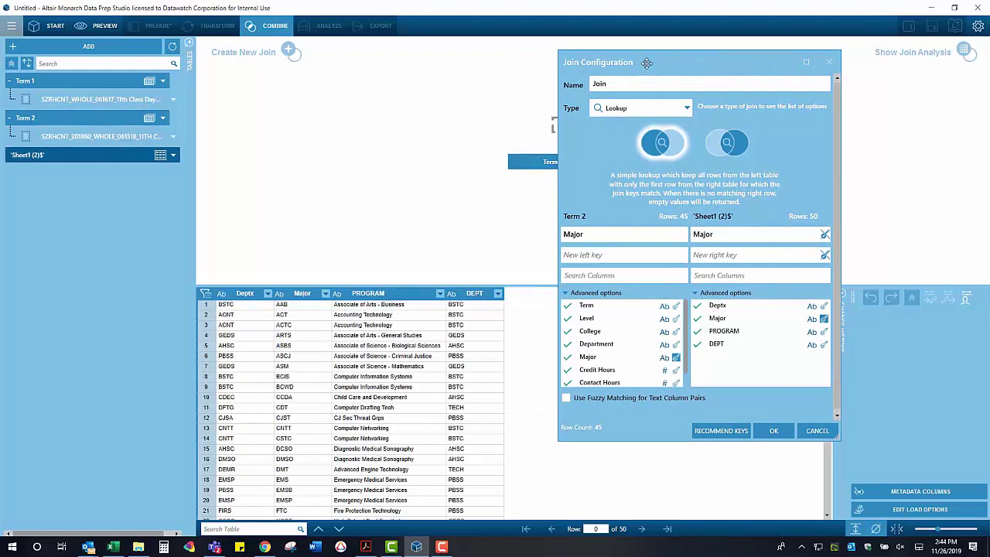
{"action": "left_click_drag", "start_coordinate": [653, 60], "coordinate": [455, 69]}
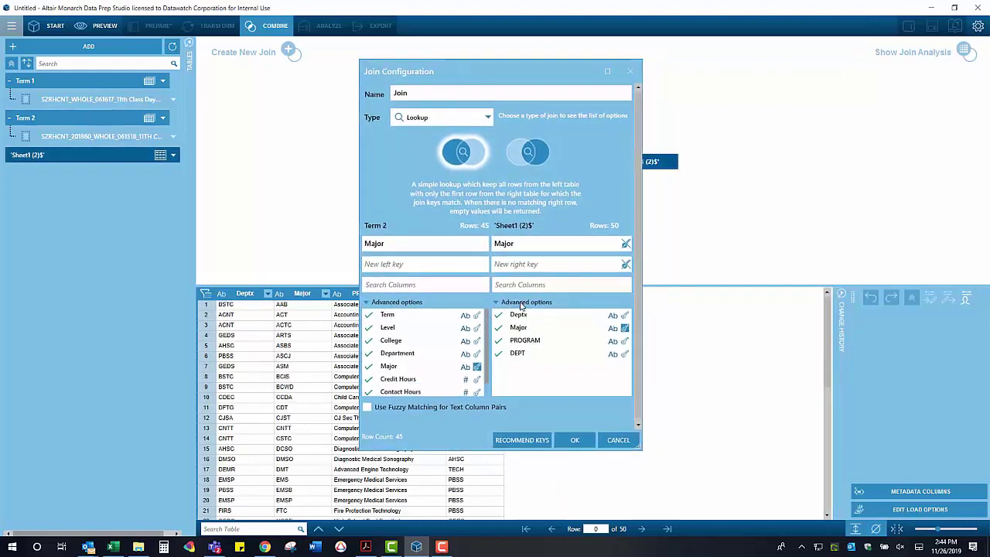
Exclude DEPT, Major and Deptx from the right table and apply the join
{"action": "left_click", "coordinate": [499, 353]}
{"action": "left_click", "coordinate": [498, 328]}
{"action": "left_click", "coordinate": [498, 315]}
{"action": "left_click", "coordinate": [574, 439]}
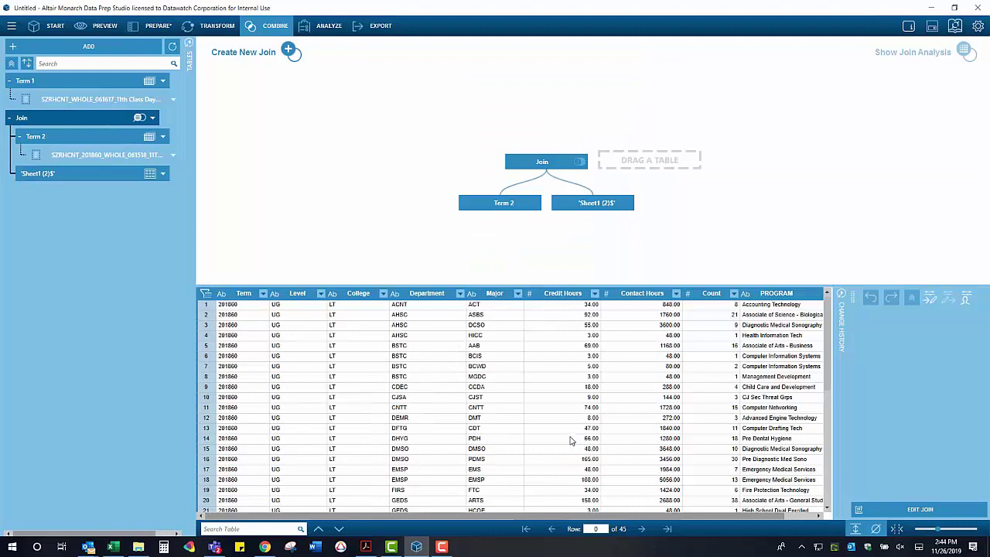
Edit the join and change its name to 'Term 2 With Program'
{"action": "right_click", "coordinate": [73, 120]}
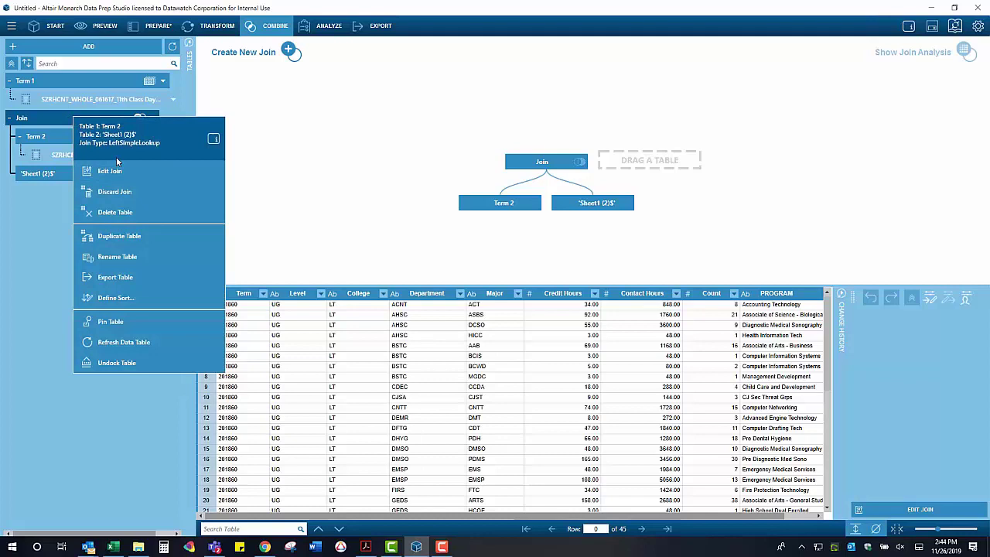
{"action": "left_click", "coordinate": [174, 147]}
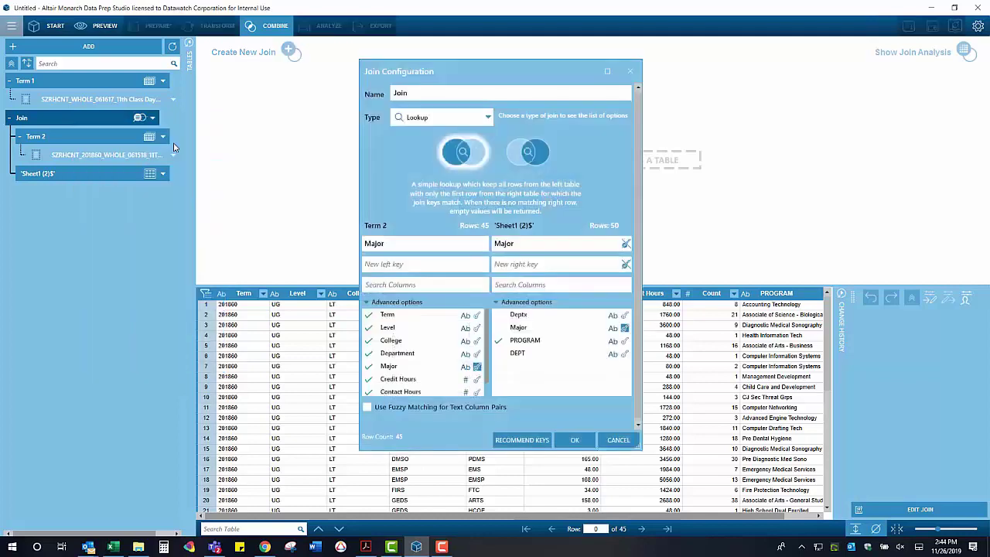
{"action": "double_click", "coordinate": [453, 92]}
{"action": "type", "text": "Term 2 With Progra"}
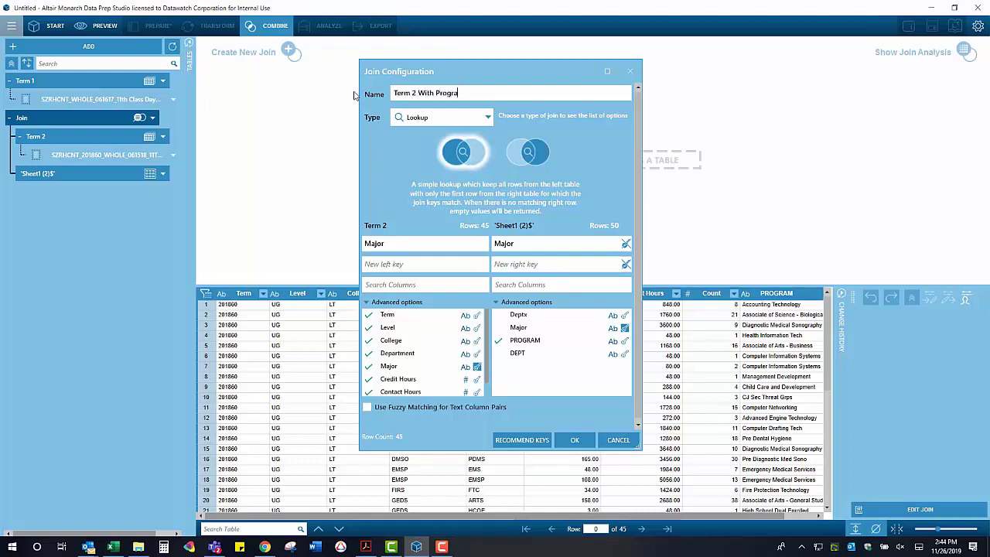
{"action": "type", "text": "m"}
{"action": "key", "text": "Return"}
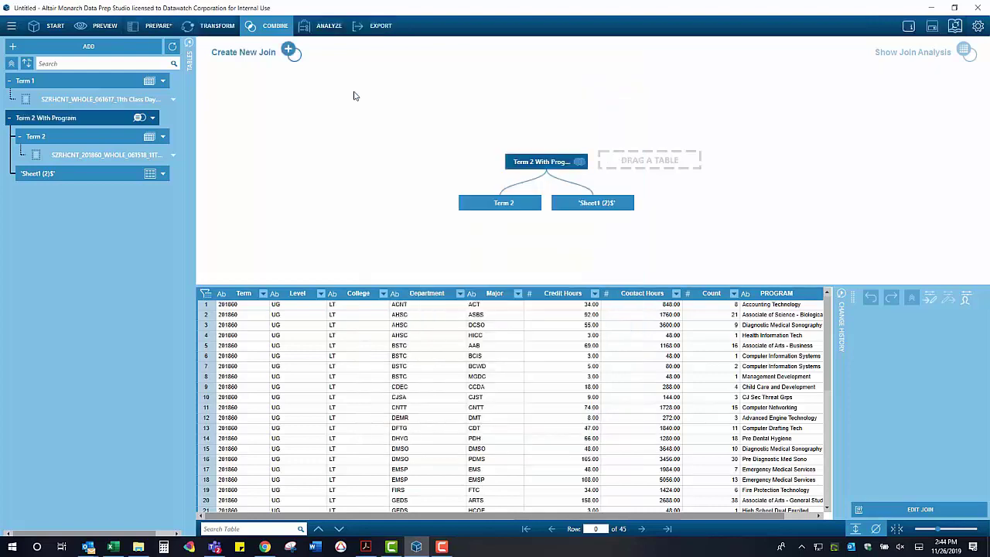
Start a new join pairing Term 1 with the 'Sheet1 (2)$' table
{"action": "left_click", "coordinate": [74, 86]}
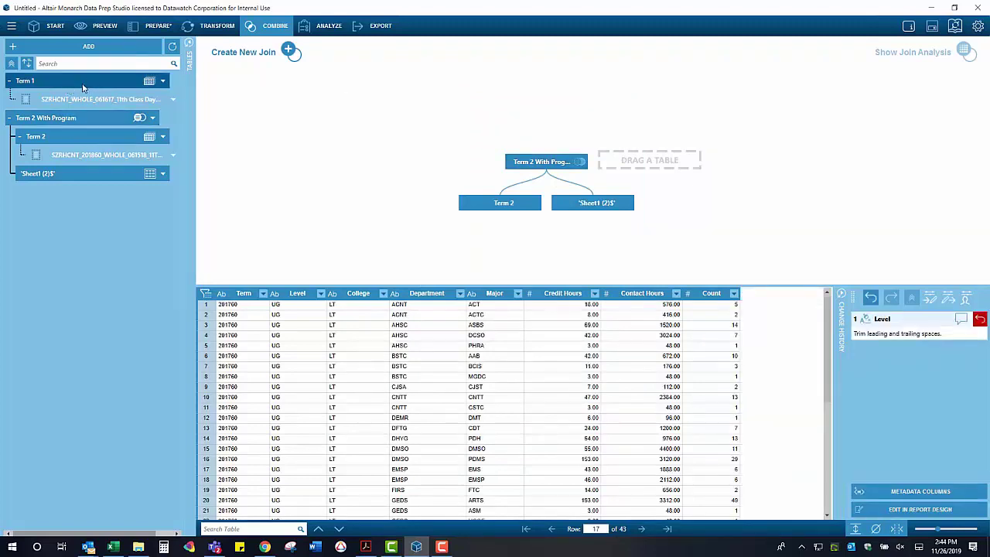
{"action": "double_click", "coordinate": [105, 99]}
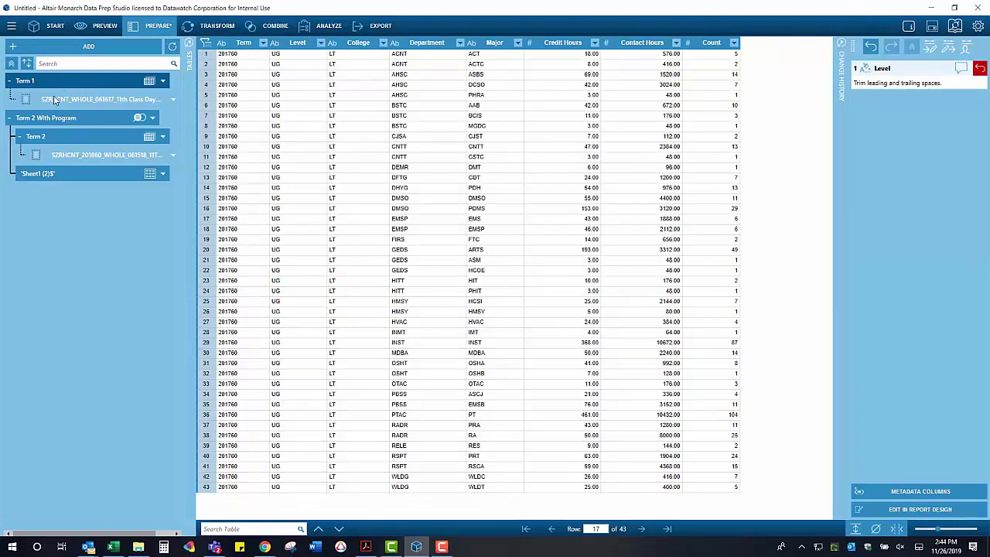
{"action": "mouse_move", "coordinate": [267, 21]}
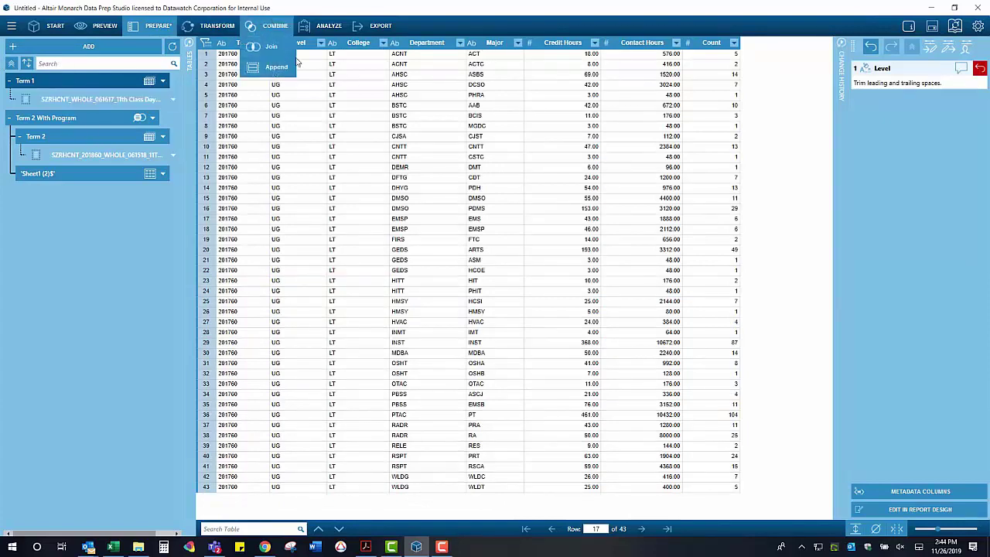
{"action": "left_click", "coordinate": [279, 46]}
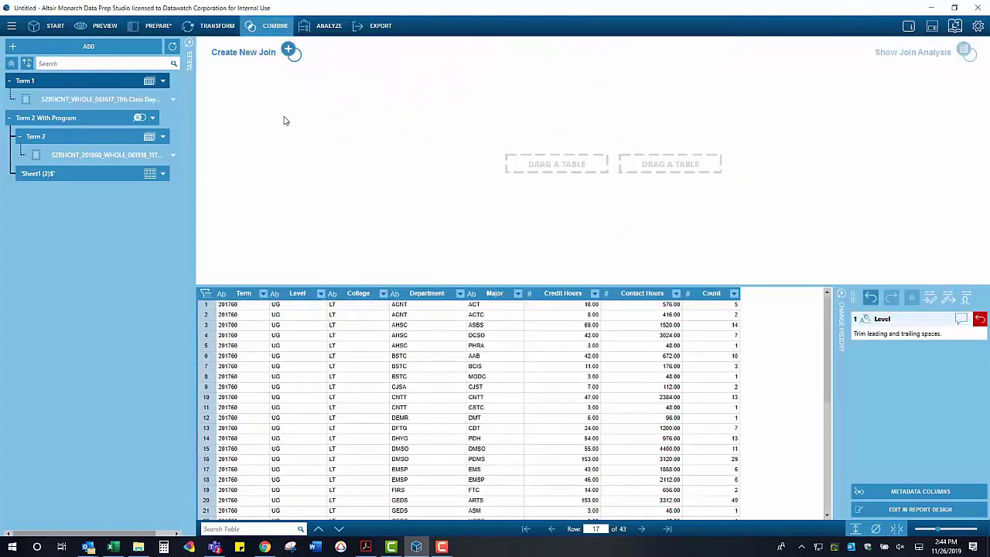
{"action": "double_click", "coordinate": [90, 80]}
{"action": "double_click", "coordinate": [86, 173]}
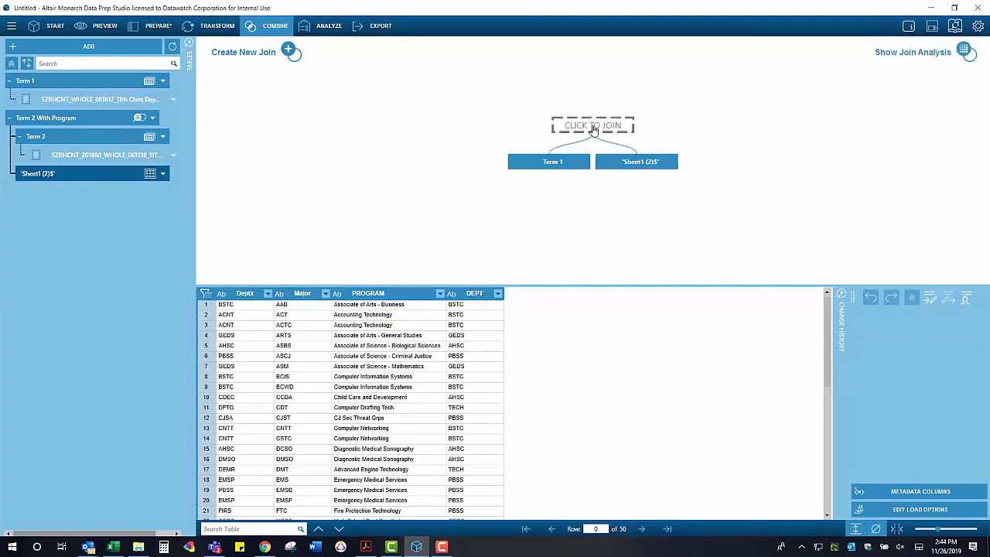
Make it a Lookup join named 'Term 1 with Program' keyed on Major in both tables
{"action": "left_click", "coordinate": [593, 132]}
{"action": "left_click", "coordinate": [445, 117]}
{"action": "left_click", "coordinate": [418, 148]}
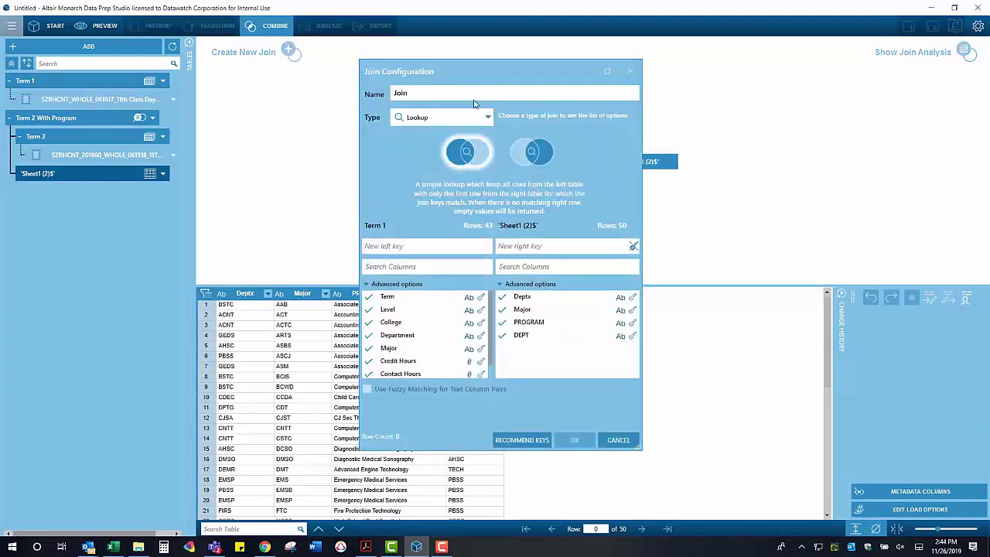
{"action": "type", "text": "Term 1 with Program"}
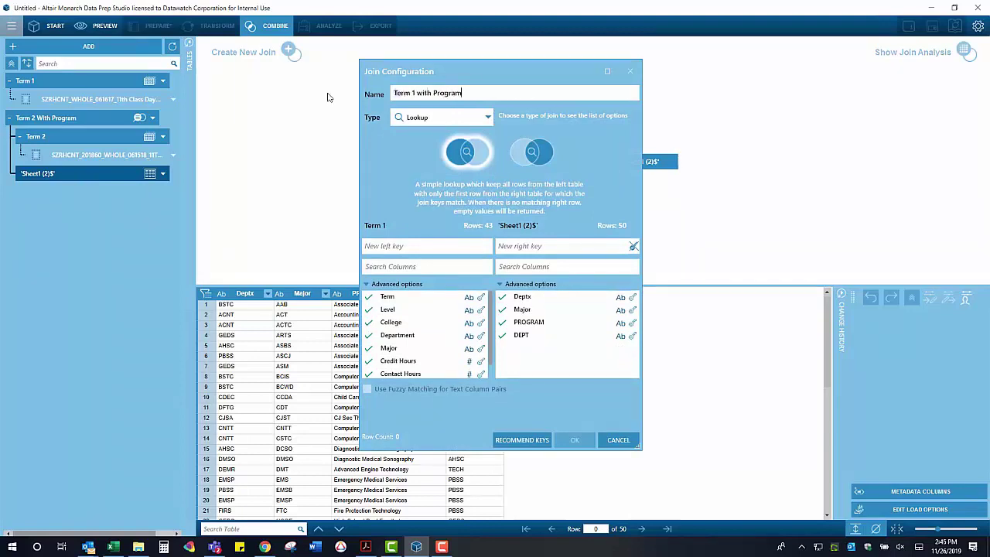
{"action": "left_click", "coordinate": [632, 309]}
{"action": "left_click", "coordinate": [481, 348]}
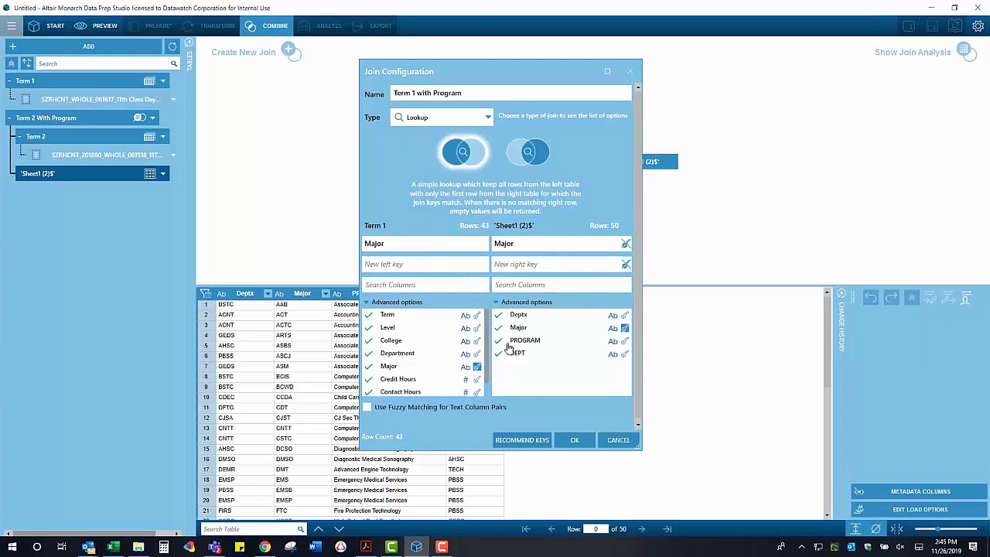
{"action": "left_click", "coordinate": [573, 440]}
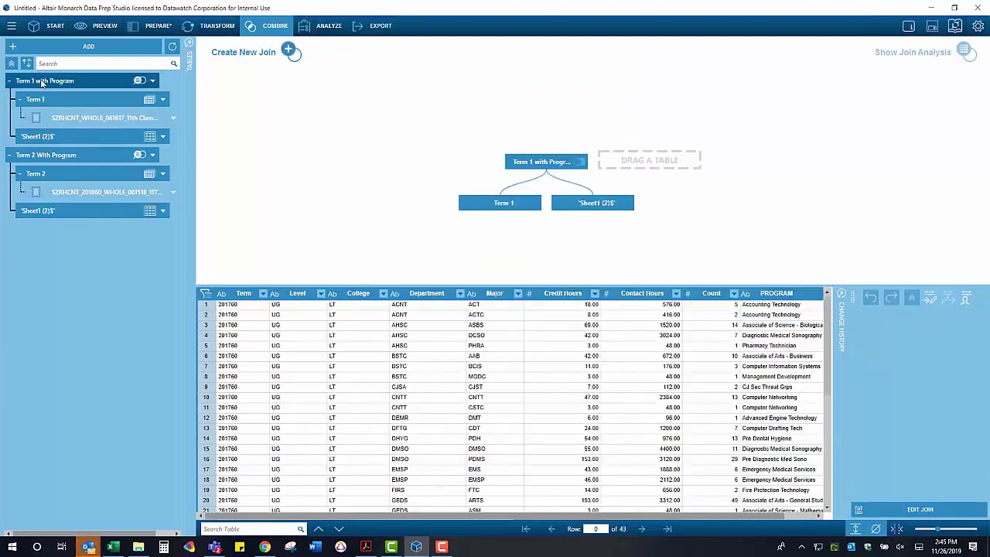
Review the Term 1 with Program table's PROGRAM column in the full data view
{"action": "left_click", "coordinate": [54, 155]}
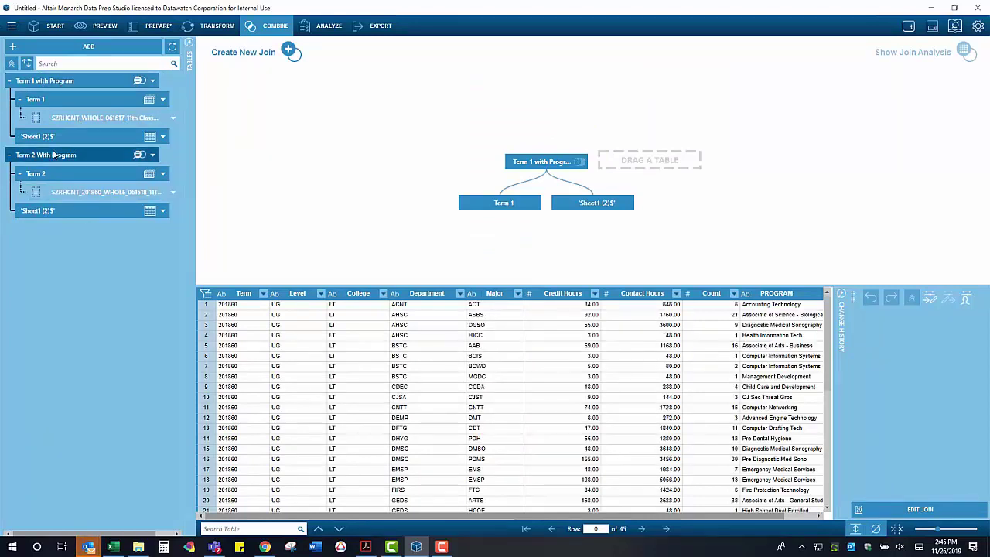
{"action": "left_click", "coordinate": [71, 83]}
{"action": "left_click", "coordinate": [155, 26]}
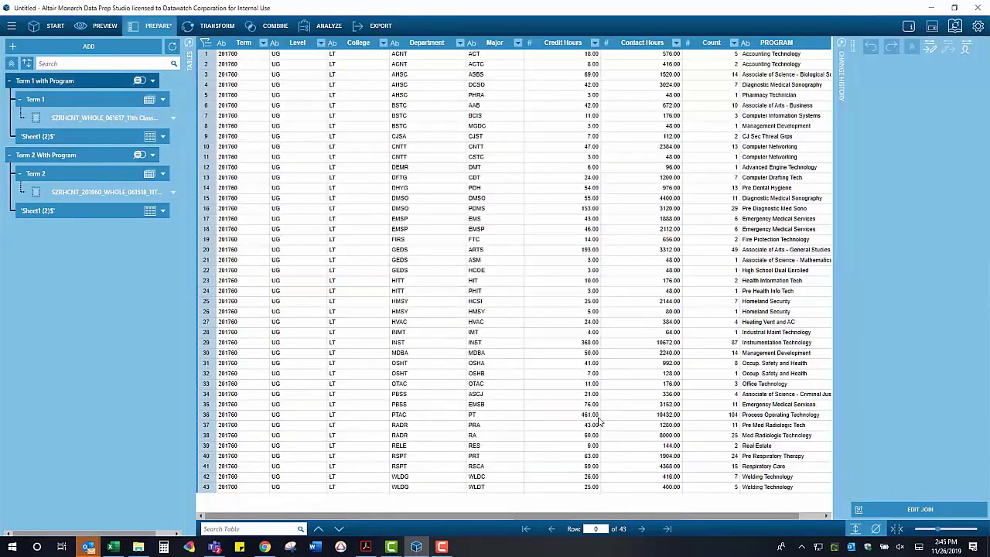
{"action": "left_click_drag", "start_coordinate": [499, 515], "coordinate": [522, 515]}
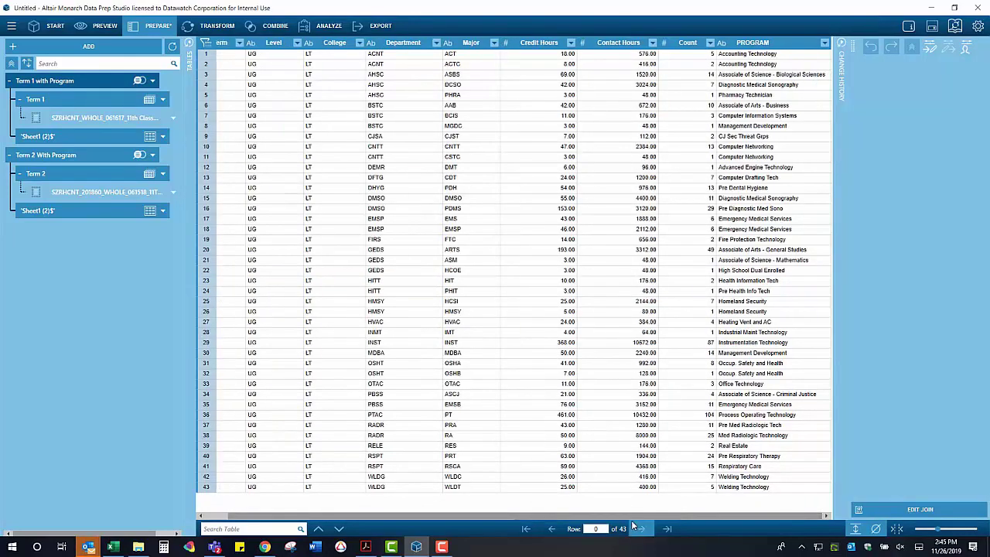
{"action": "left_click", "coordinate": [780, 48]}
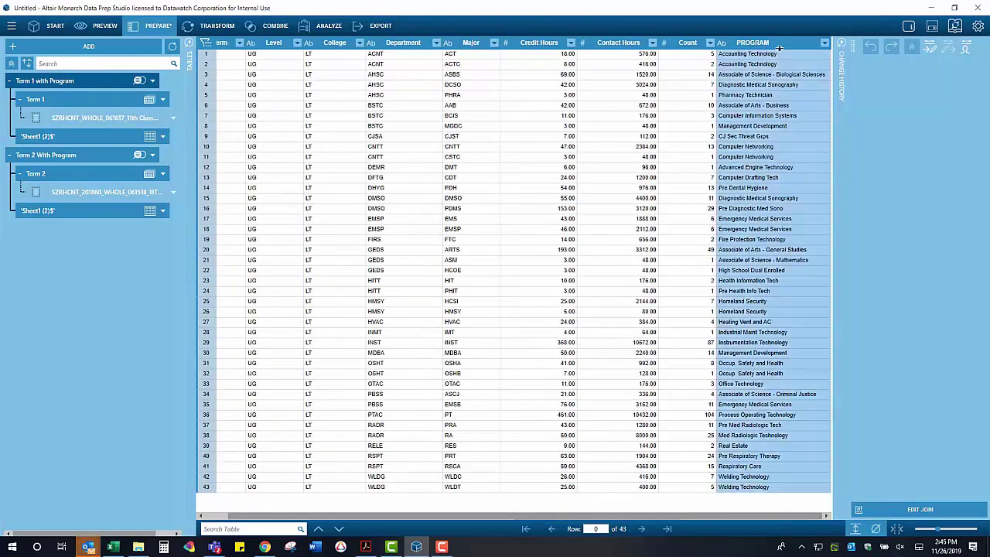
Inspect the PROGRAM, Department and Major columns of Term 2 With Program
{"action": "left_click", "coordinate": [77, 156]}
{"action": "left_click", "coordinate": [768, 48]}
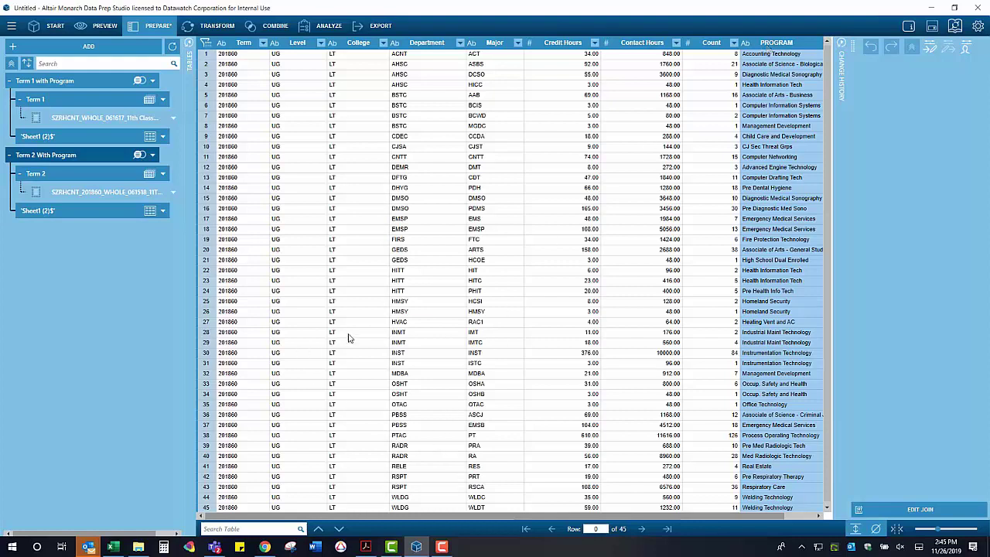
{"action": "left_click", "coordinate": [425, 44]}
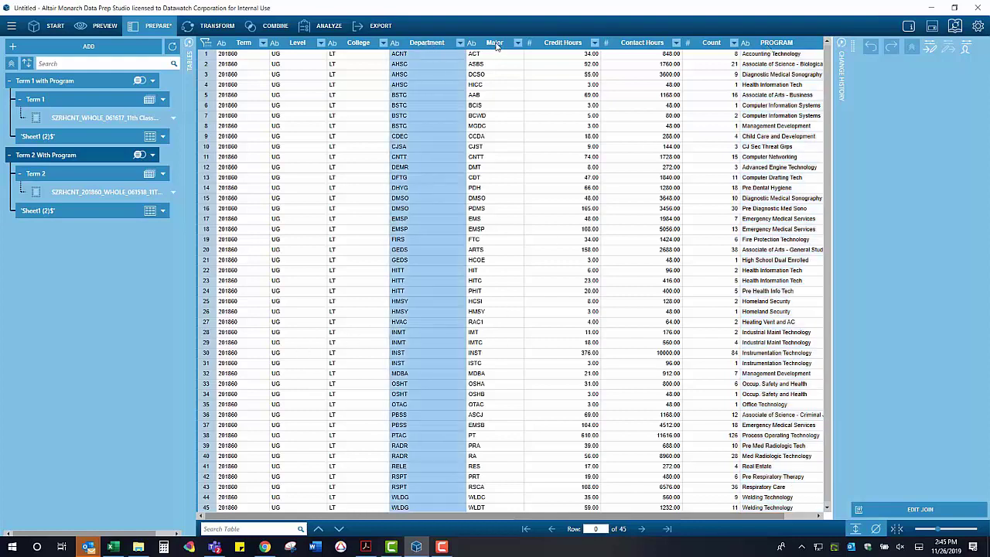
{"action": "left_click", "coordinate": [496, 47]}
{"action": "left_click", "coordinate": [780, 48]}
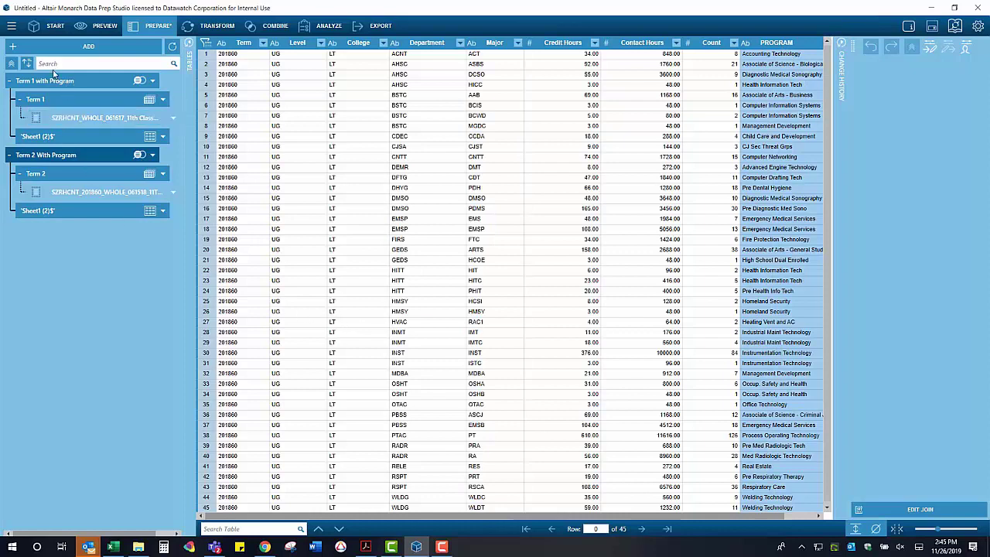
Start a new join from the Term 1 with Program table
{"action": "left_click", "coordinate": [107, 83]}
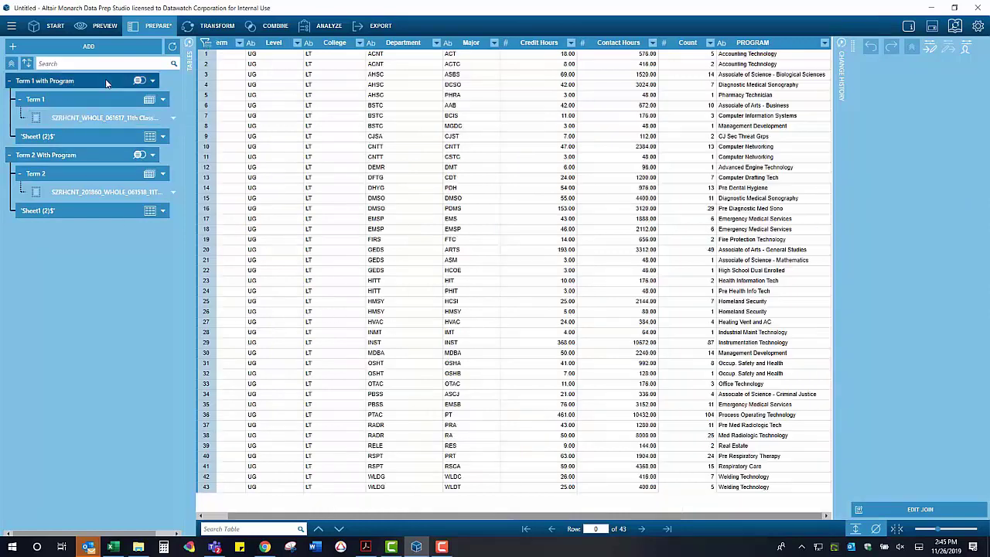
{"action": "mouse_move", "coordinate": [275, 28]}
{"action": "left_click", "coordinate": [263, 45]}
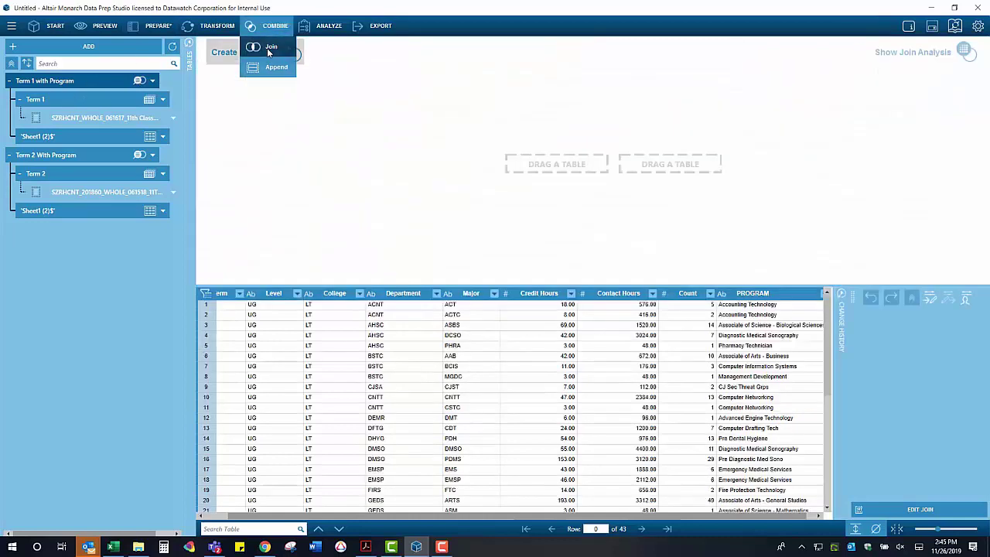
Place Term 1 with Program and Term 2 With Program on the canvas as a full outer join
{"action": "double_click", "coordinate": [69, 85]}
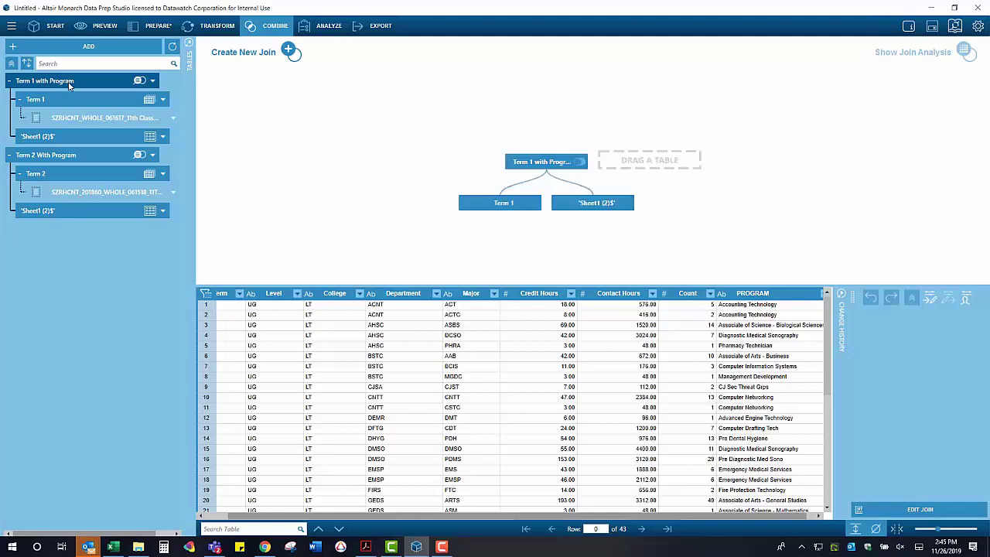
{"action": "double_click", "coordinate": [72, 156]}
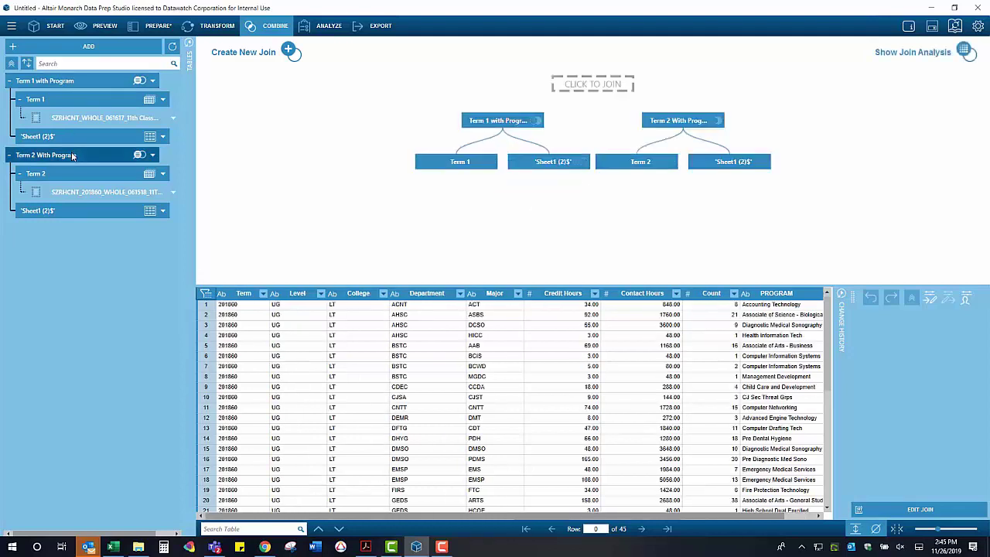
{"action": "left_click", "coordinate": [594, 87]}
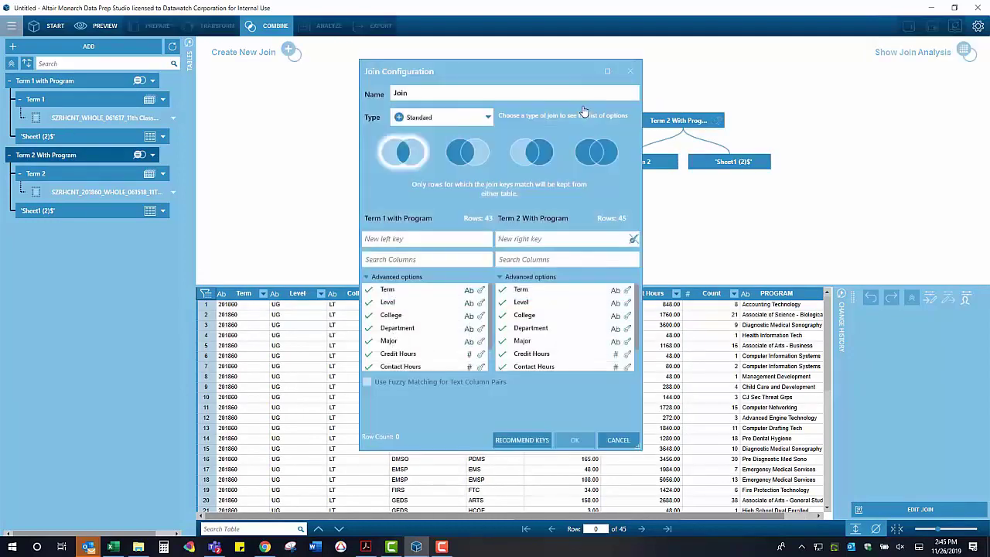
{"action": "left_click", "coordinate": [595, 151]}
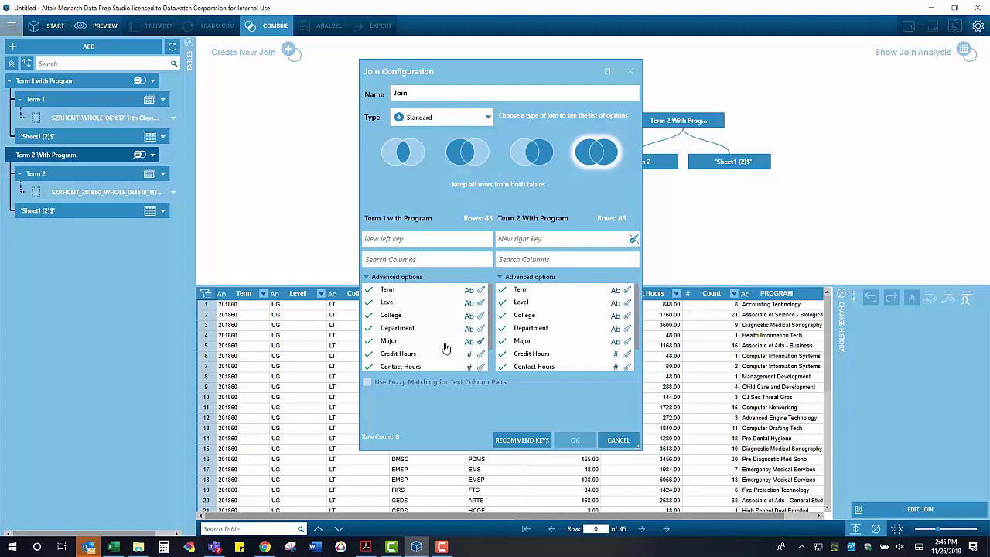
Match both tables on Department and Major and create the join
{"action": "scroll", "coordinate": [449, 332], "scroll_direction": "down", "scroll_amount": 2}
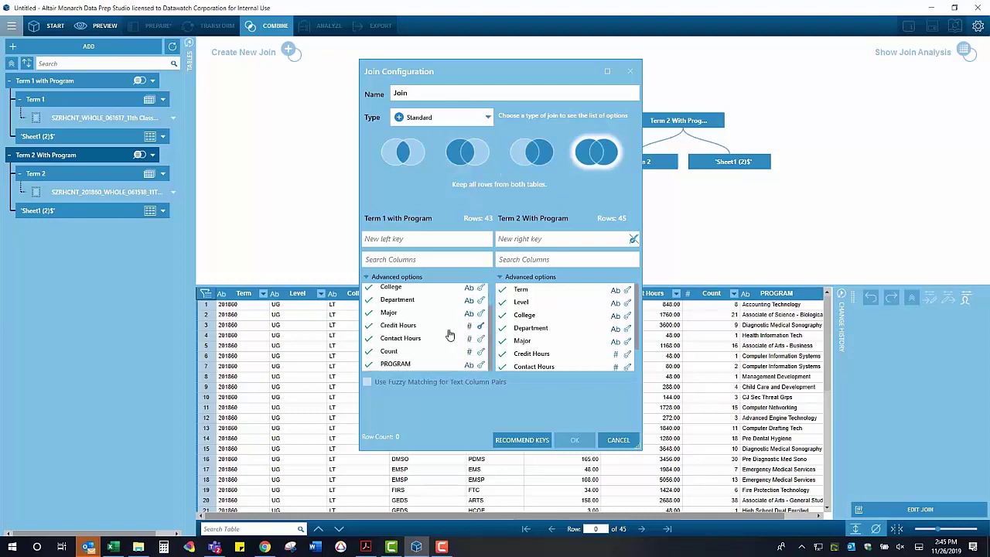
{"action": "scroll", "coordinate": [449, 333], "scroll_direction": "up", "scroll_amount": 2}
{"action": "left_click", "coordinate": [480, 325]}
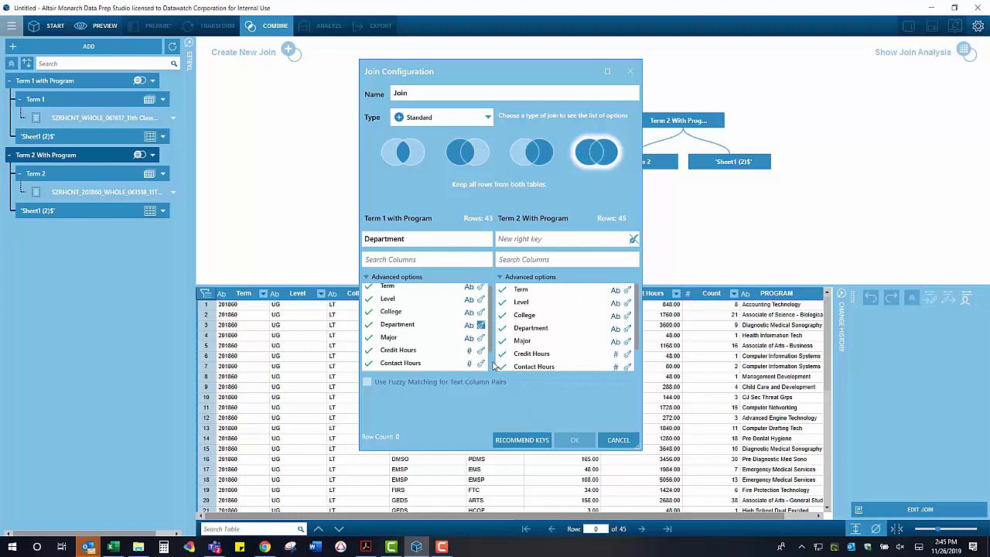
{"action": "left_click", "coordinate": [481, 338]}
{"action": "left_click", "coordinate": [627, 328]}
{"action": "left_click", "coordinate": [628, 359]}
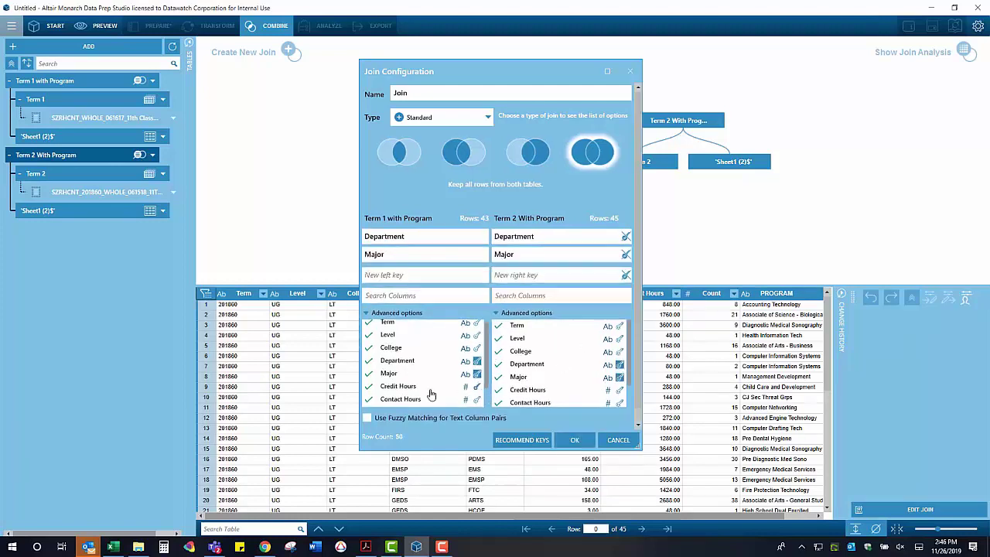
{"action": "scroll", "coordinate": [410, 379], "scroll_direction": "down", "scroll_amount": 1}
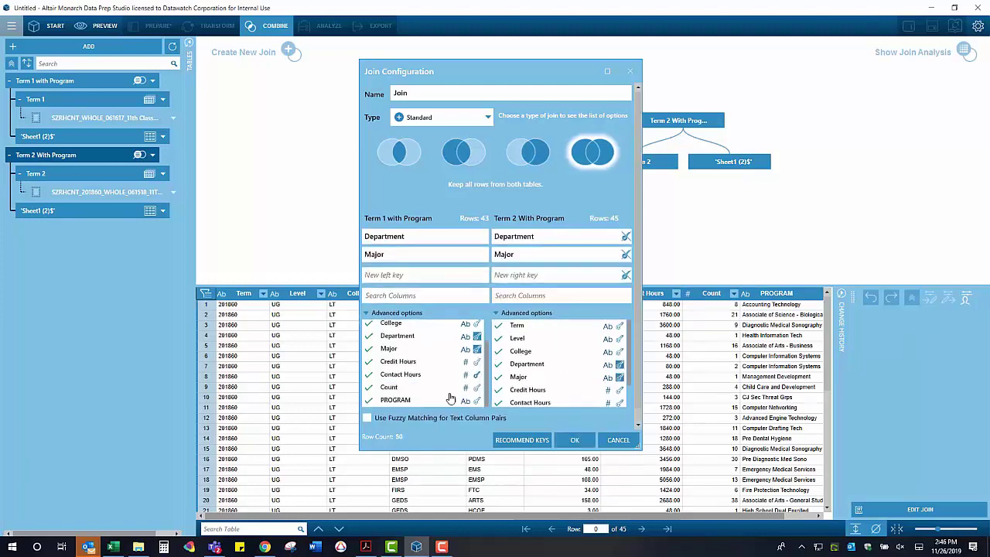
{"action": "left_click", "coordinate": [575, 440]}
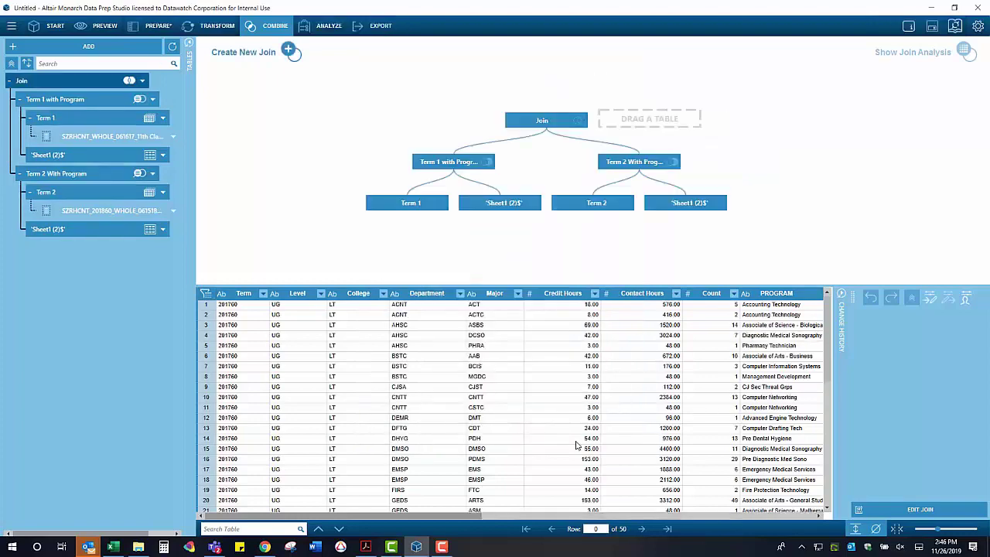
Scroll across the 50-row Join table to inspect Term 2's (1) columns like Credit Hours(1)
{"action": "left_click", "coordinate": [155, 26]}
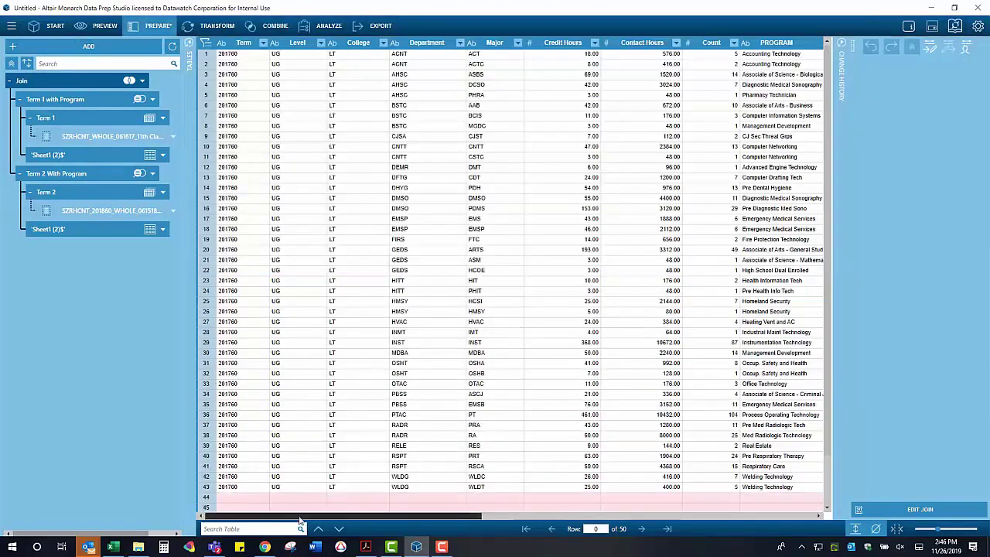
{"action": "left_click_drag", "start_coordinate": [325, 517], "coordinate": [413, 515]}
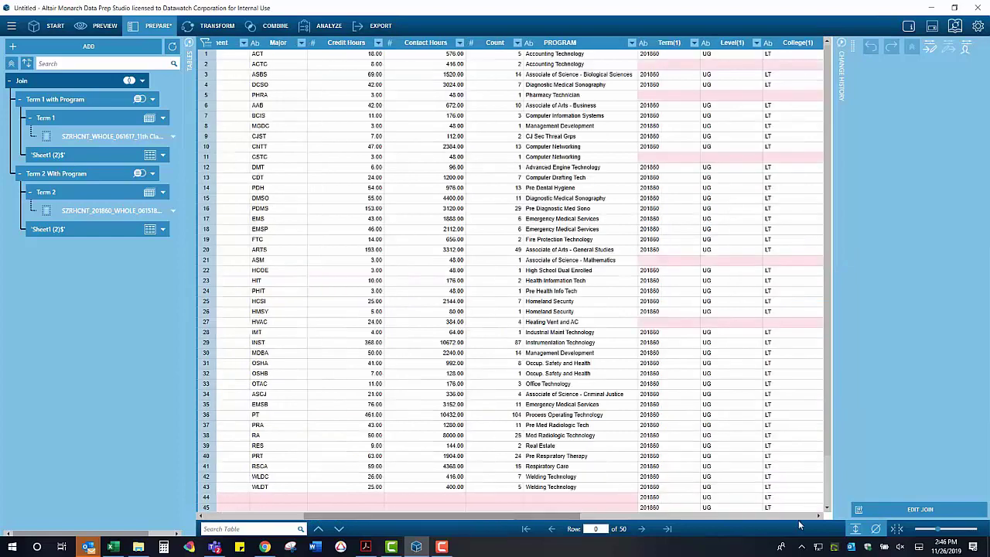
{"action": "left_click", "coordinate": [819, 516]}
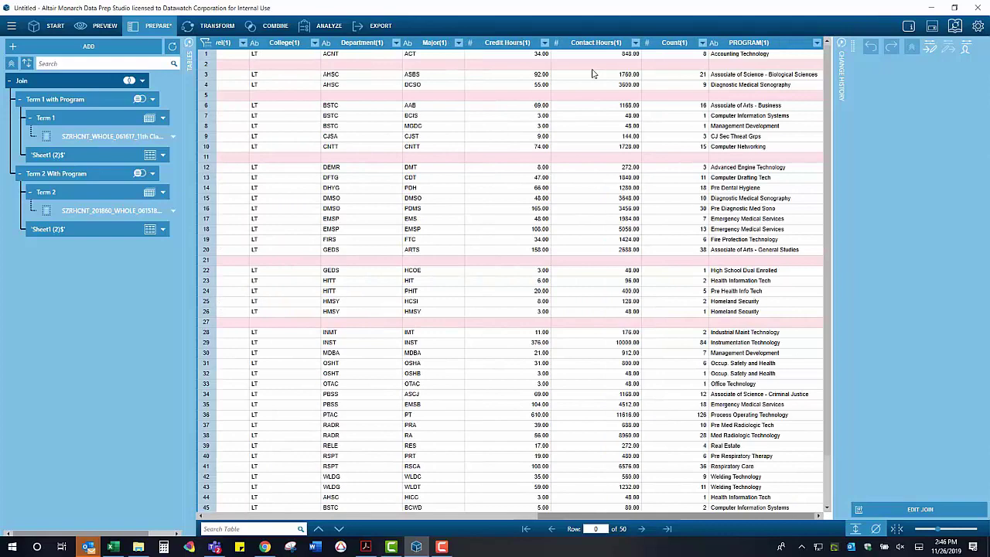
{"action": "left_click", "coordinate": [509, 42]}
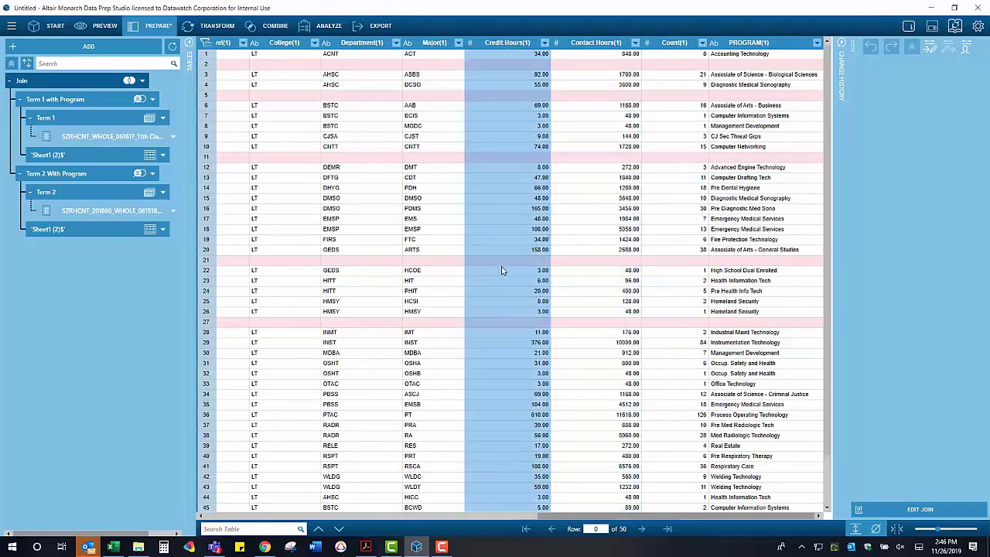
{"action": "left_click_drag", "start_coordinate": [653, 515], "coordinate": [237, 508]}
Reopen the join settings and exclude College, Credit Hours and Contact Hours from Term 1
{"action": "right_click", "coordinate": [73, 77]}
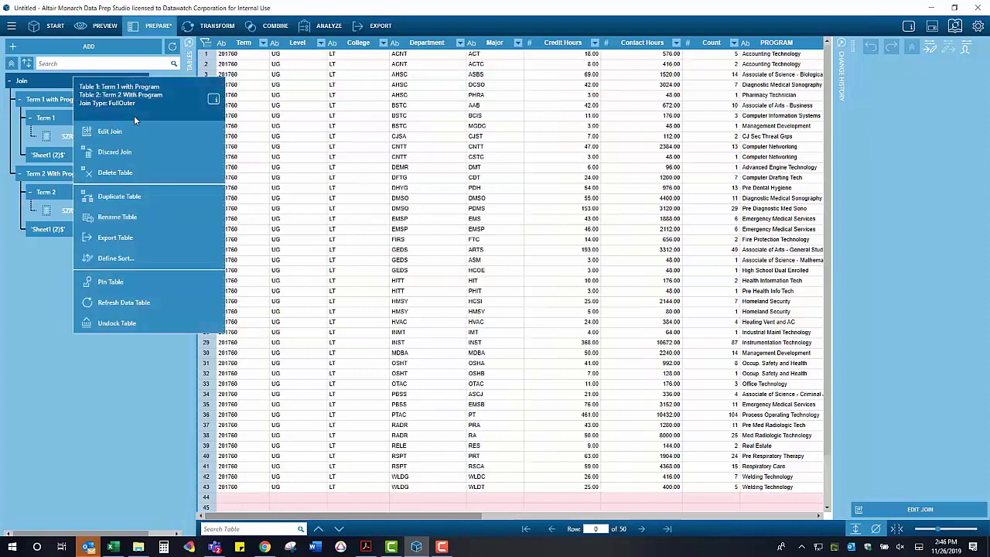
{"action": "left_click", "coordinate": [133, 132]}
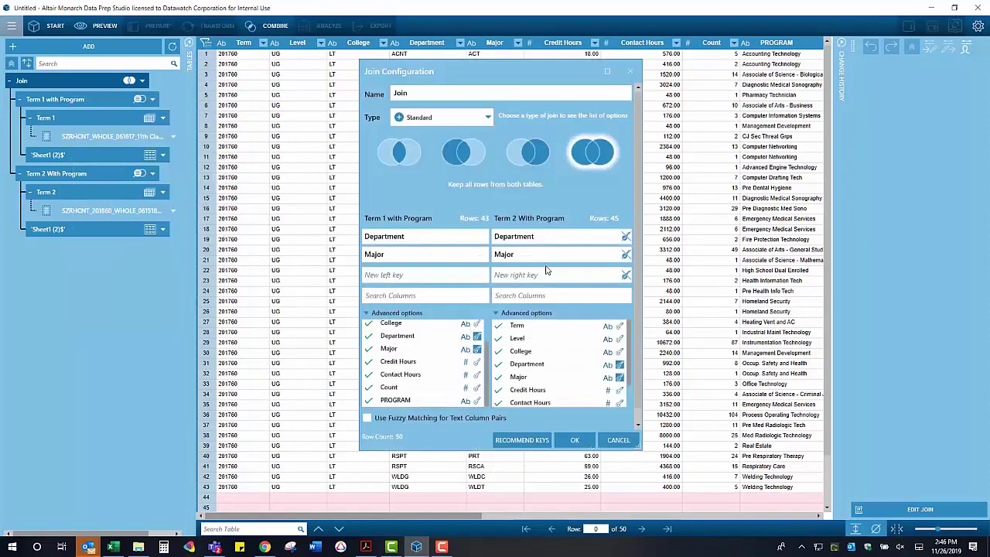
{"action": "scroll", "coordinate": [430, 360], "scroll_direction": "up", "scroll_amount": 1}
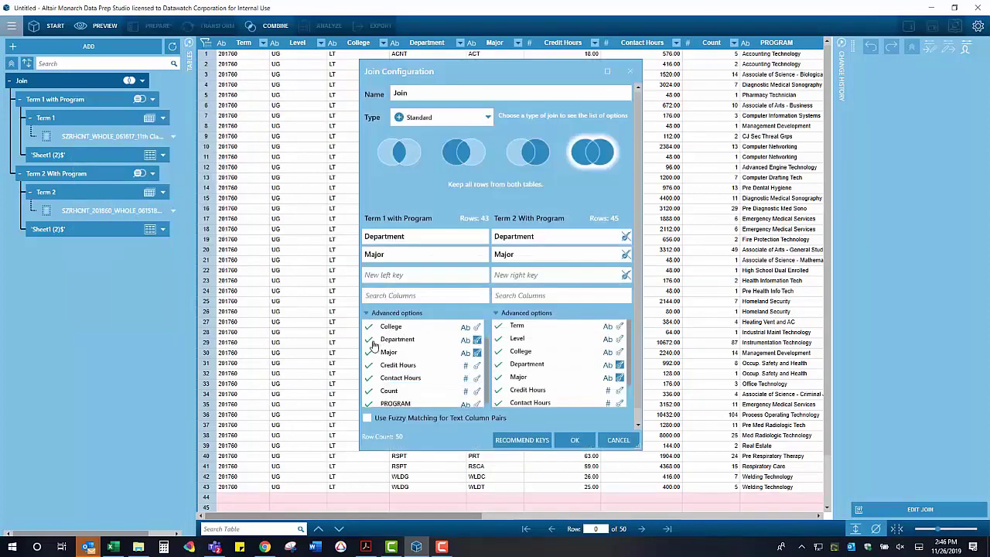
{"action": "scroll", "coordinate": [374, 345], "scroll_direction": "up", "scroll_amount": 2}
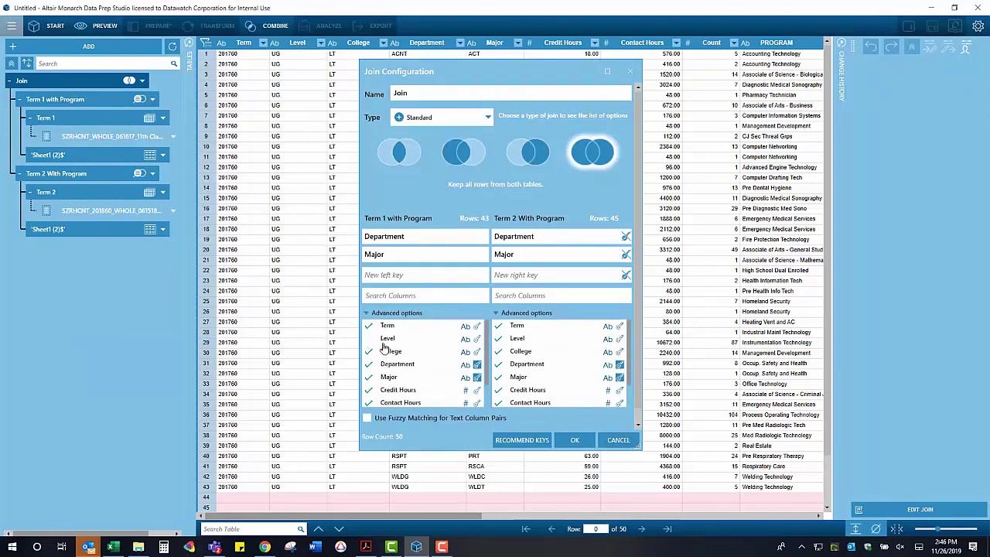
{"action": "left_click", "coordinate": [369, 351]}
{"action": "left_click", "coordinate": [369, 389]}
{"action": "left_click", "coordinate": [369, 403]}
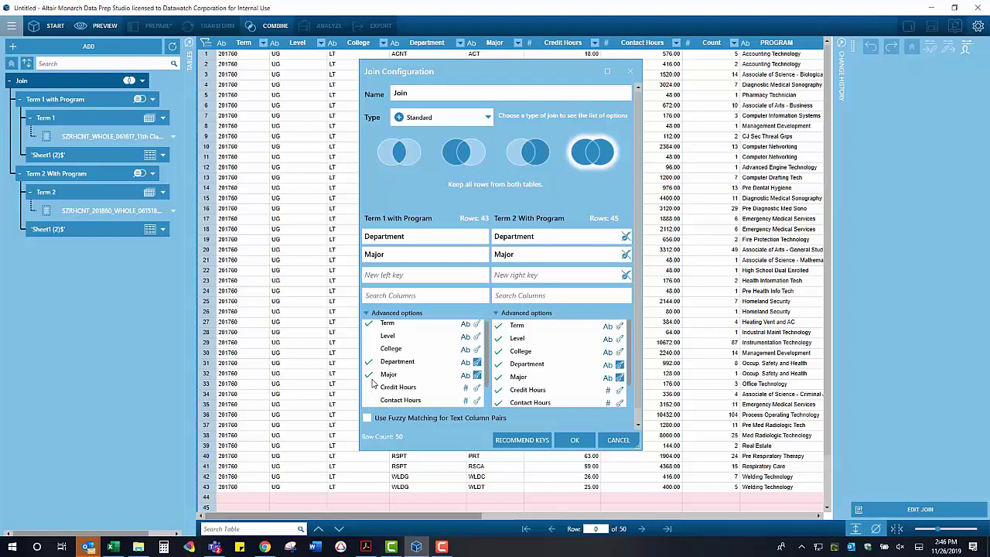
Exclude Level, College, Credit Hours and Contact Hours from Term 2 and confirm the join
{"action": "scroll", "coordinate": [374, 384], "scroll_direction": "down", "scroll_amount": 1}
{"action": "scroll", "coordinate": [514, 383], "scroll_direction": "up", "scroll_amount": 1}
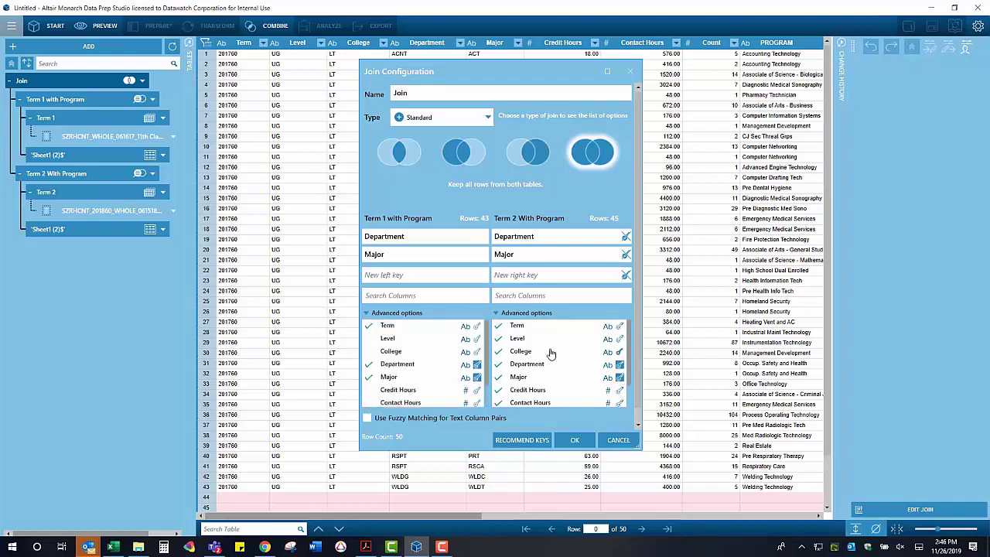
{"action": "left_click", "coordinate": [499, 338]}
{"action": "left_click", "coordinate": [499, 351]}
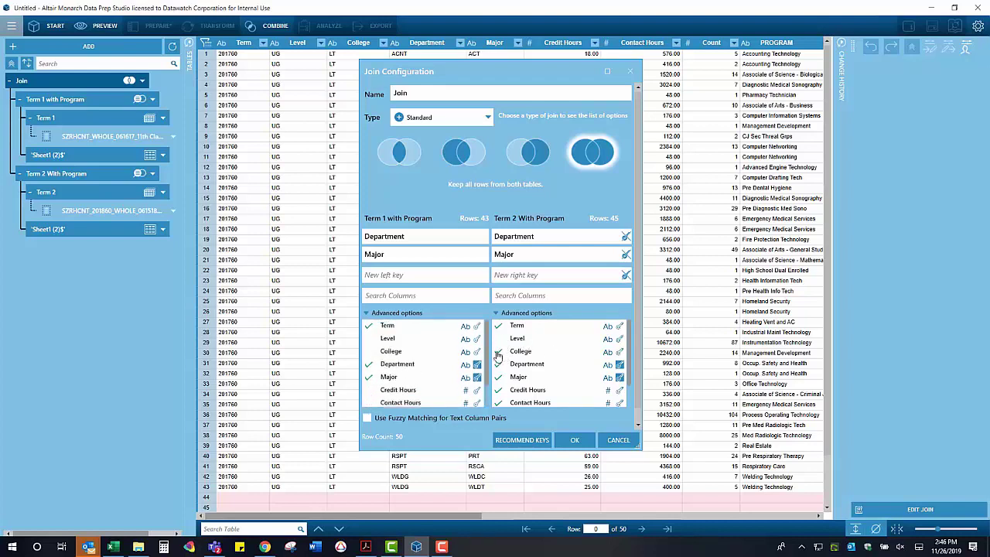
{"action": "left_click", "coordinate": [499, 389]}
{"action": "left_click", "coordinate": [499, 403]}
{"action": "scroll", "coordinate": [499, 402], "scroll_direction": "down", "scroll_amount": 2}
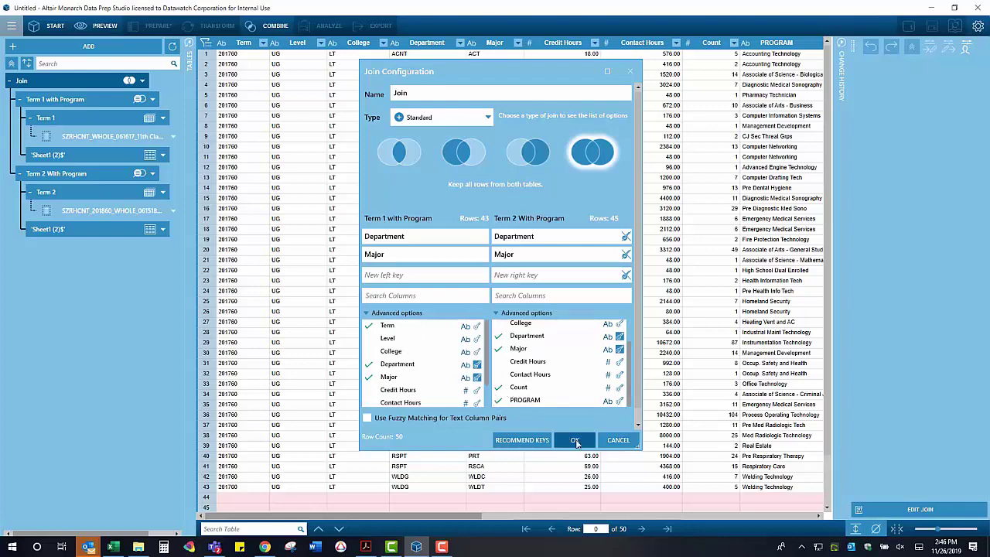
{"action": "left_click", "coordinate": [575, 440]}
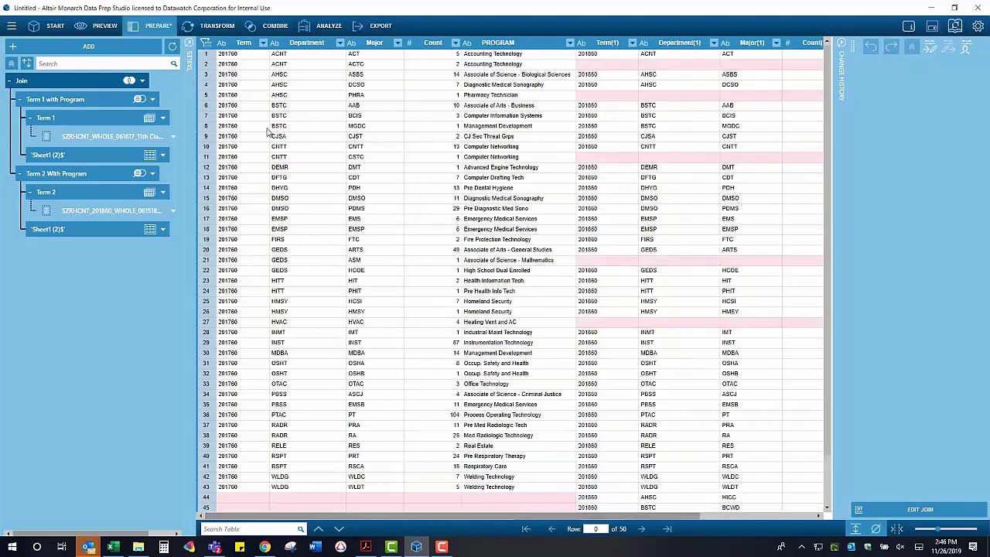
Check the Term column of the trimmed Join table in the full-height view
{"action": "left_click", "coordinate": [275, 26]}
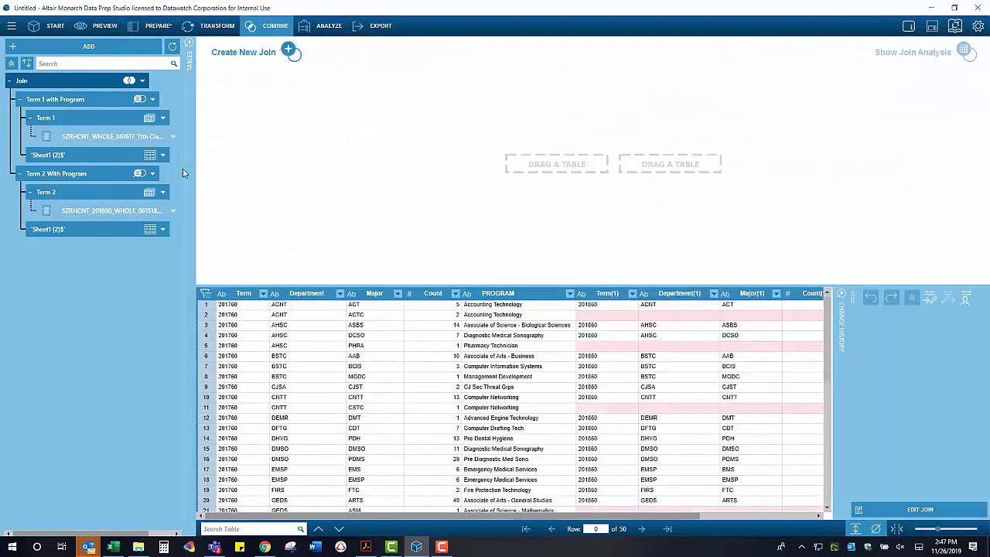
{"action": "left_click", "coordinate": [244, 296]}
{"action": "left_click", "coordinate": [157, 26]}
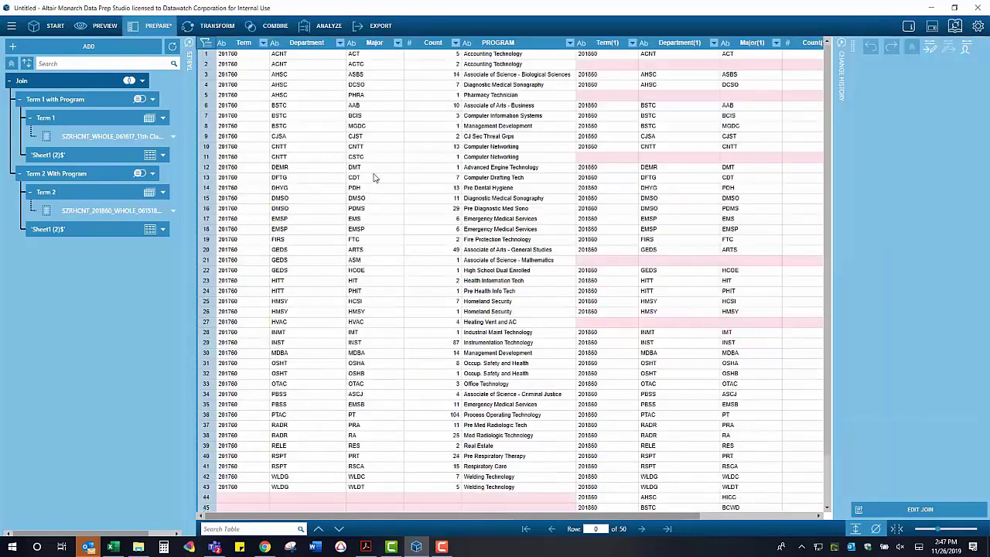
Rename the Term(1) column to 'Term 2'
{"action": "left_click", "coordinate": [609, 43]}
{"action": "right_click", "coordinate": [610, 44]}
{"action": "double_click", "coordinate": [602, 43]}
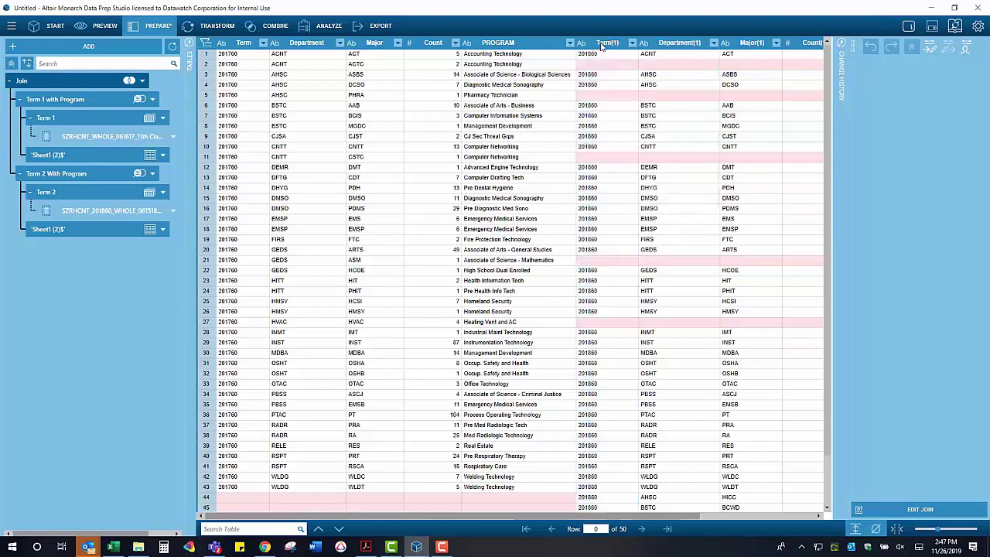
{"action": "type", "text": "Term"}
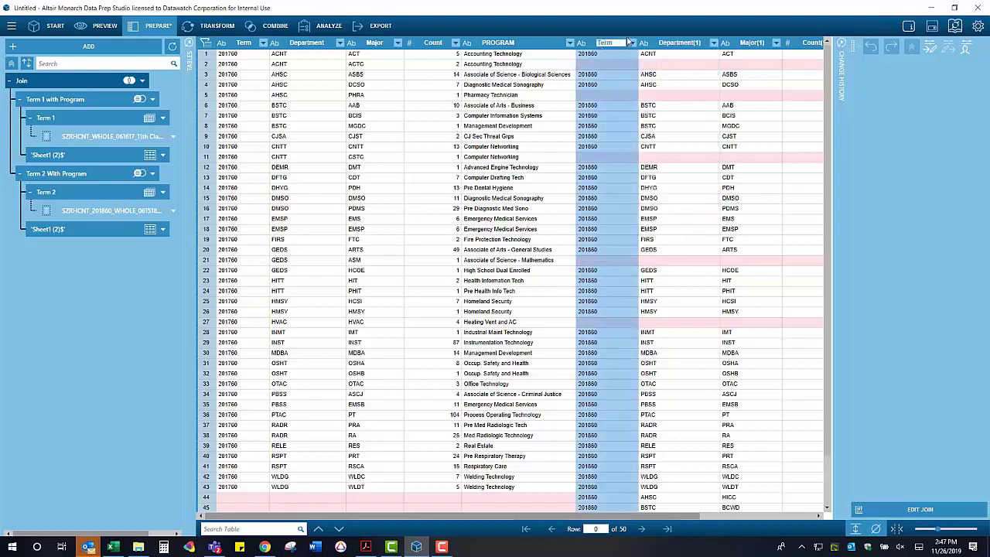
{"action": "type", "text": " 2"}
{"action": "key", "text": "Return"}
Rename the Department(1) column to 'Term 2 Dept'
{"action": "left_click", "coordinate": [670, 43]}
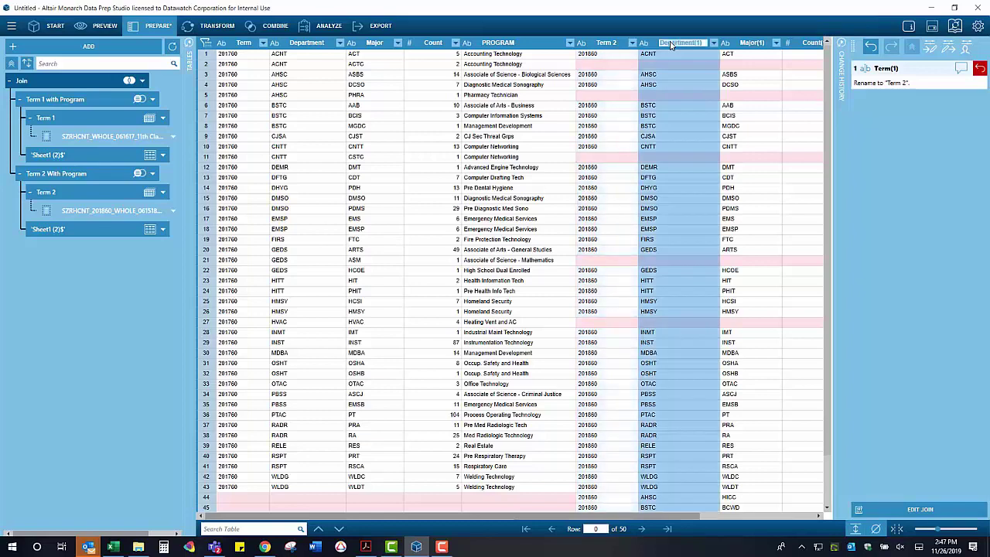
{"action": "key", "text": "BackSpace"}
{"action": "type", "text": "Term 2 Dept"}
{"action": "key", "text": "Return"}
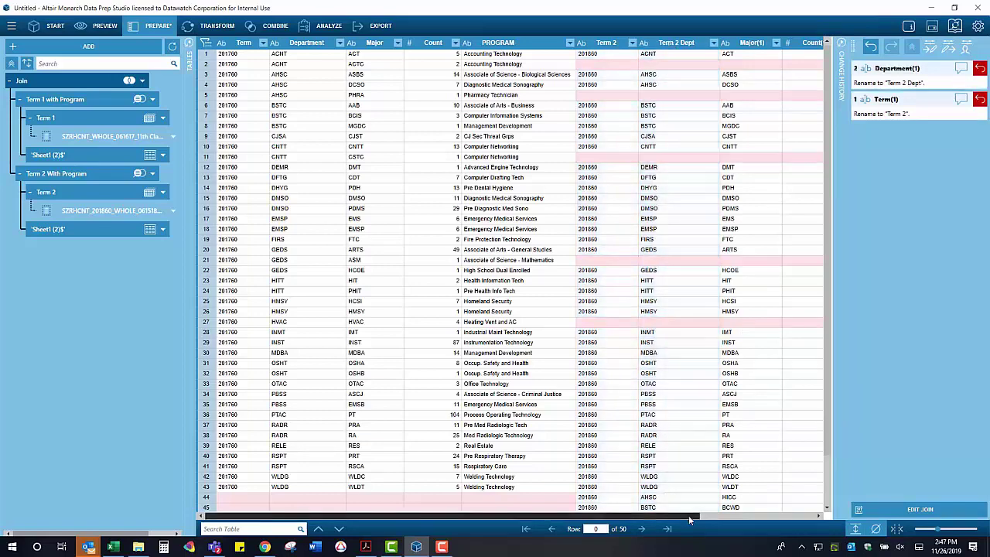
{"action": "left_click", "coordinate": [761, 513]}
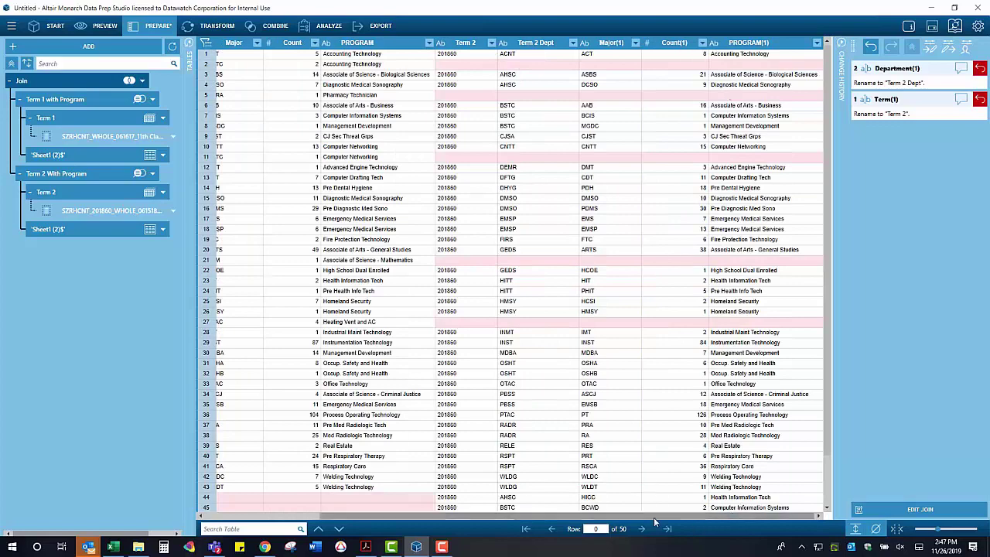
{"action": "left_click", "coordinate": [486, 519]}
{"action": "scroll", "coordinate": [365, 366], "scroll_direction": "down", "scroll_amount": 2}
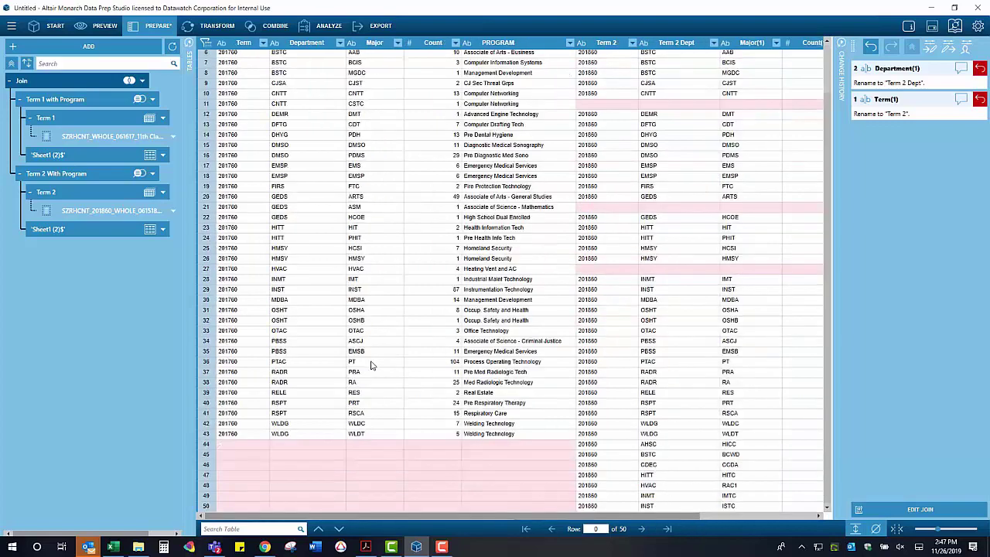
Replace empty Count cells with 0
{"action": "left_click", "coordinate": [430, 44]}
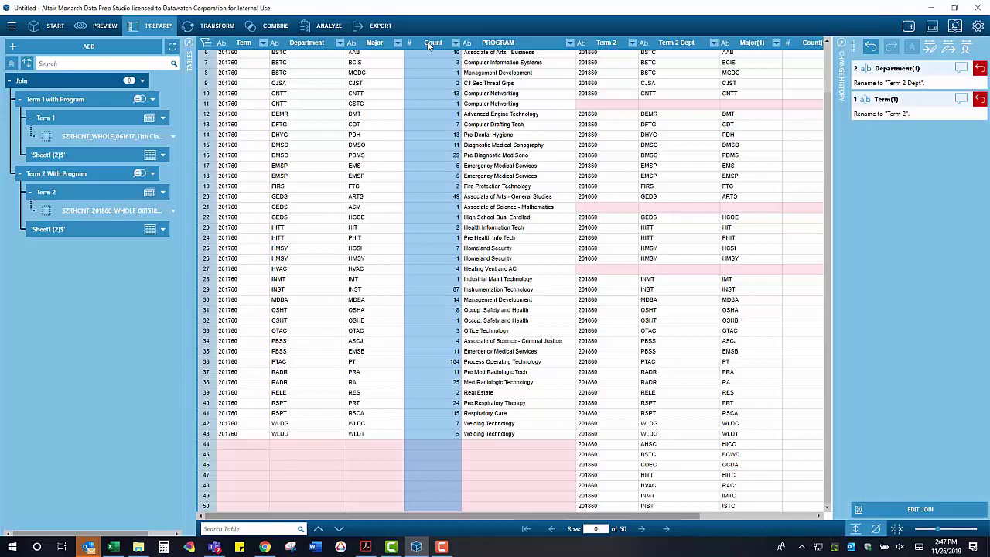
{"action": "right_click", "coordinate": [429, 45]}
{"action": "mouse_move", "coordinate": [488, 199]}
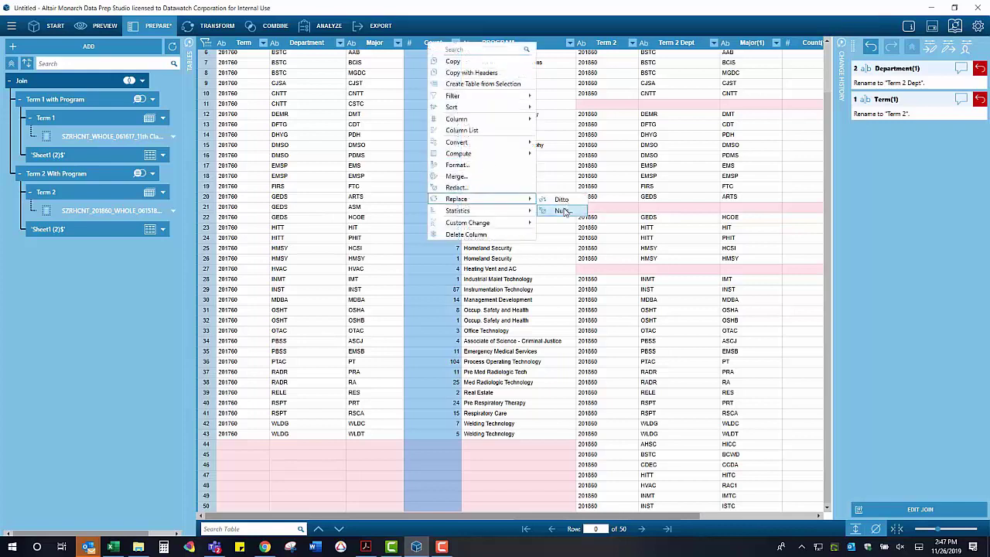
{"action": "left_click", "coordinate": [563, 211]}
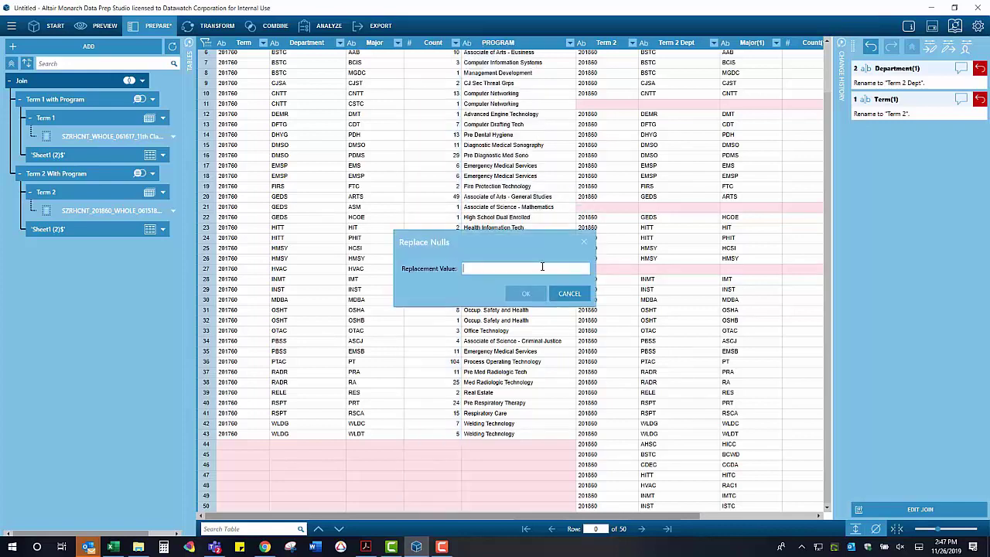
{"action": "type", "text": "0"}
{"action": "left_click", "coordinate": [523, 293]}
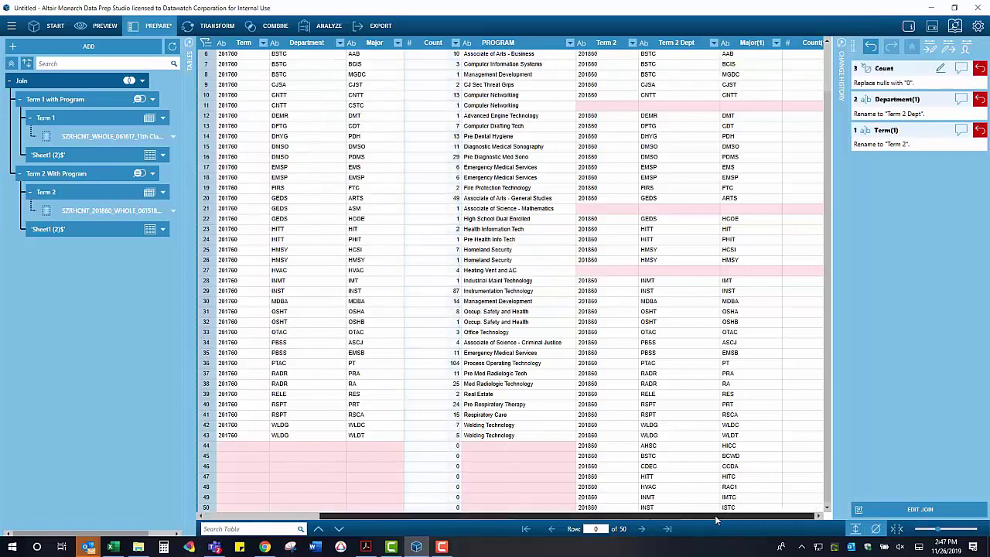
Reuse the replace-with-0 step on the Count(1) column
{"action": "left_click", "coordinate": [714, 515]}
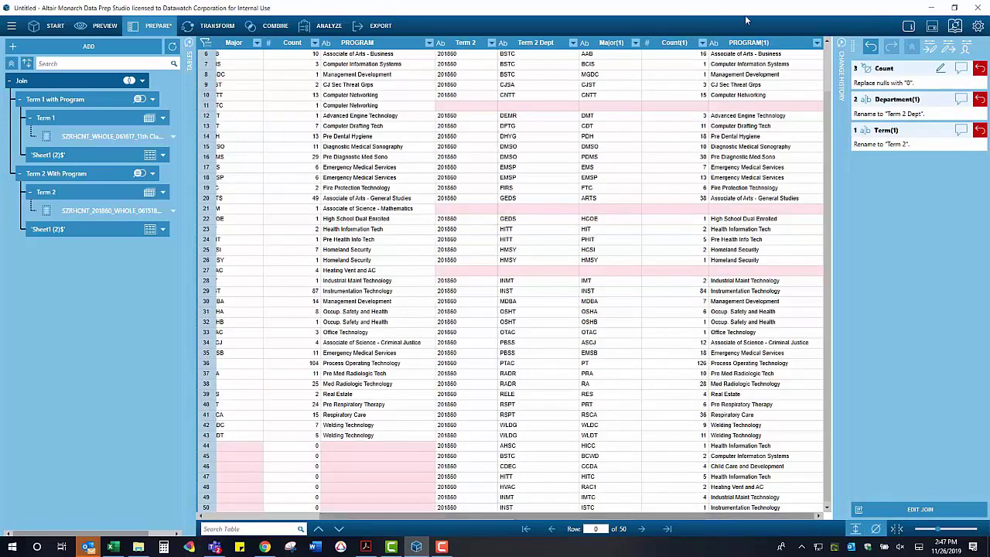
{"action": "left_click", "coordinate": [907, 71]}
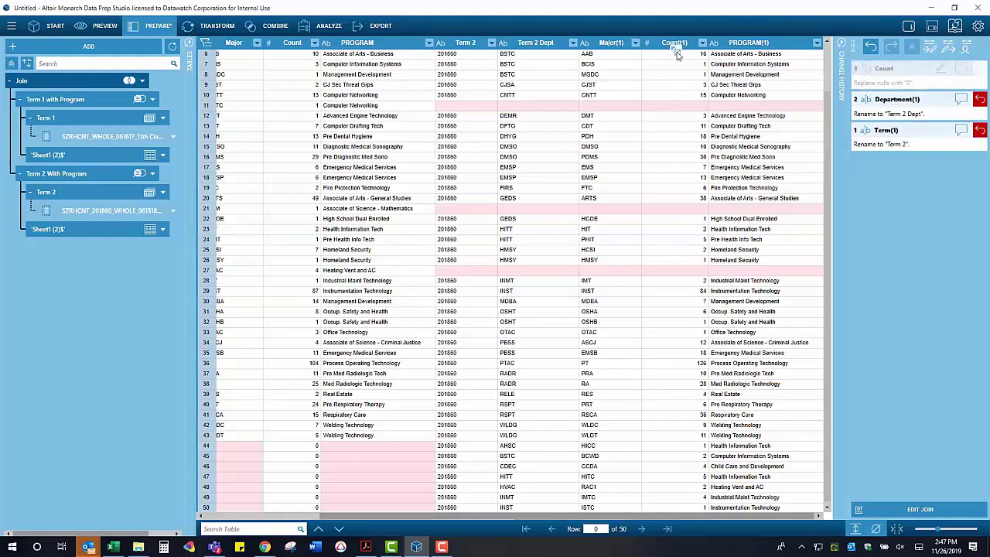
{"action": "left_click_drag", "start_coordinate": [677, 58], "coordinate": [677, 58]}
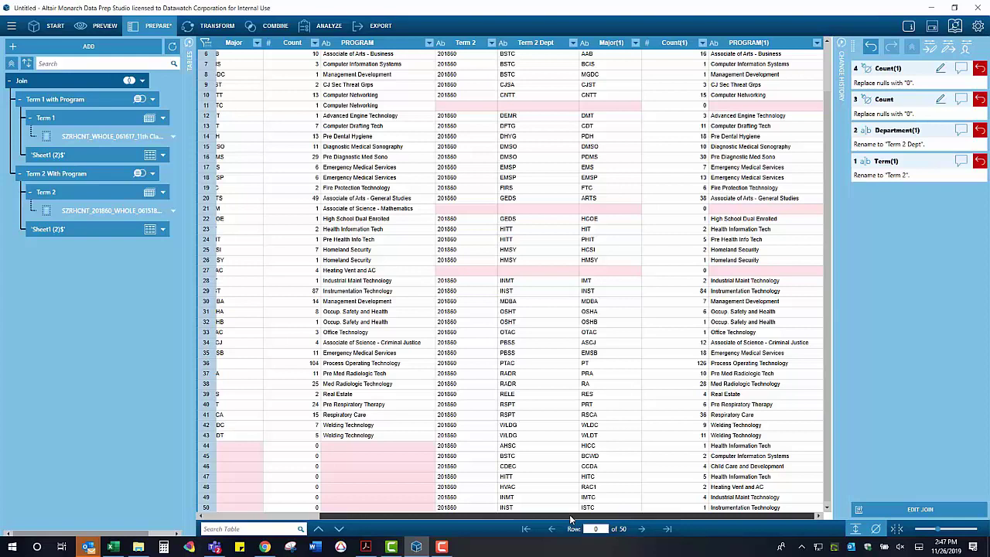
{"action": "left_click_drag", "start_coordinate": [570, 517], "coordinate": [347, 507]}
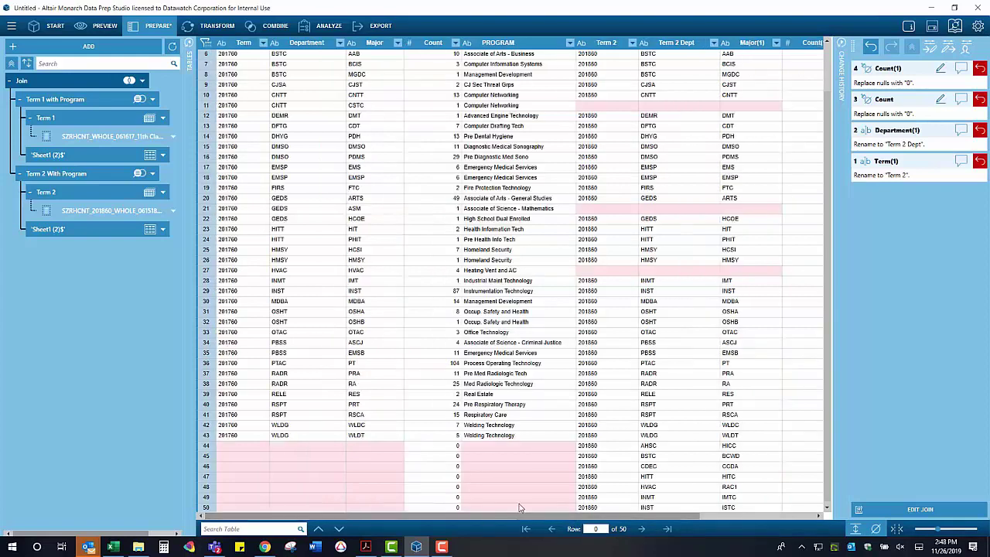
Add a formula column If(IsNull(PROGRAM)=1, PROGRAM(1), PROGRAM)
{"action": "left_click", "coordinate": [521, 45]}
{"action": "right_click", "coordinate": [521, 44]}
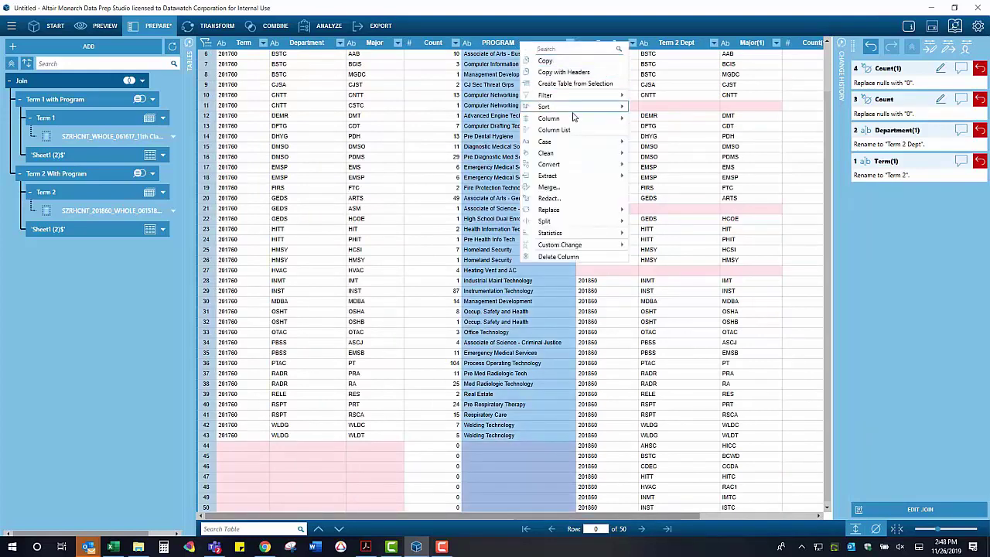
{"action": "mouse_move", "coordinate": [580, 118]}
{"action": "left_click", "coordinate": [651, 120]}
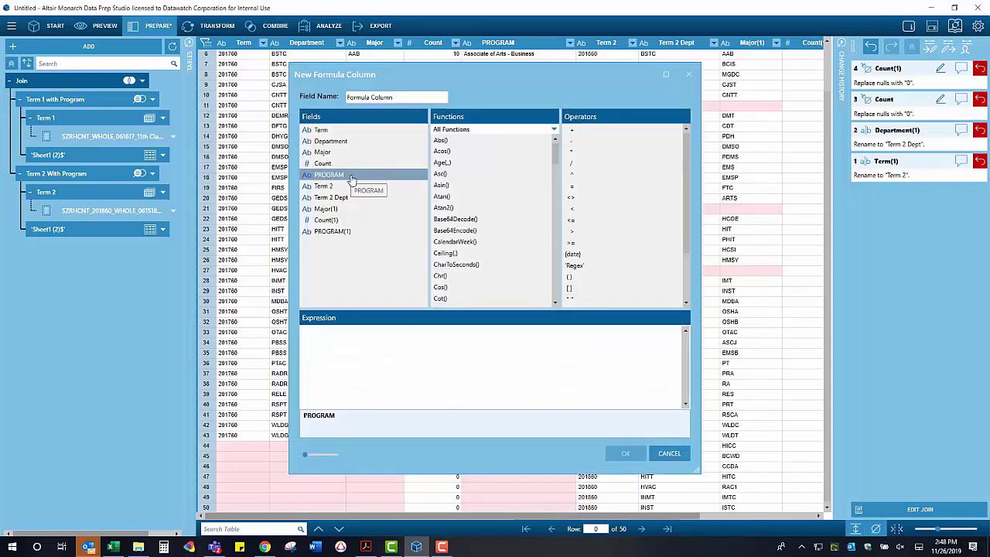
{"action": "type", "text": "If("}
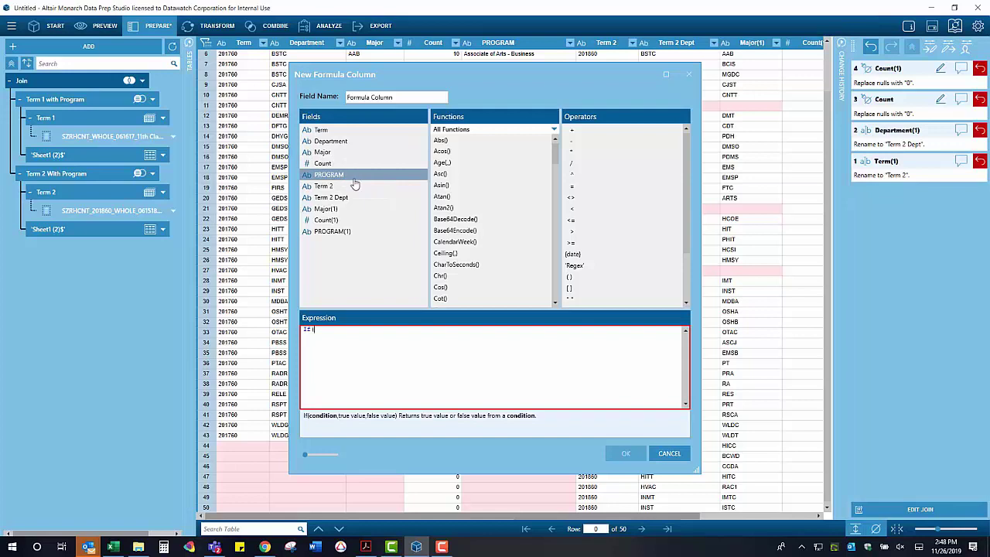
{"action": "type", "text": "isnull("}
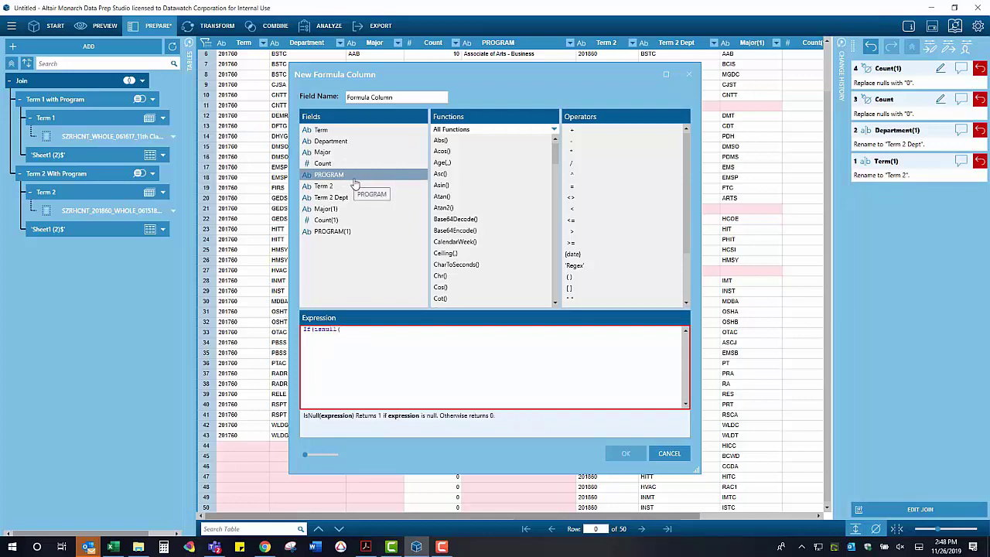
{"action": "double_click", "coordinate": [338, 175]}
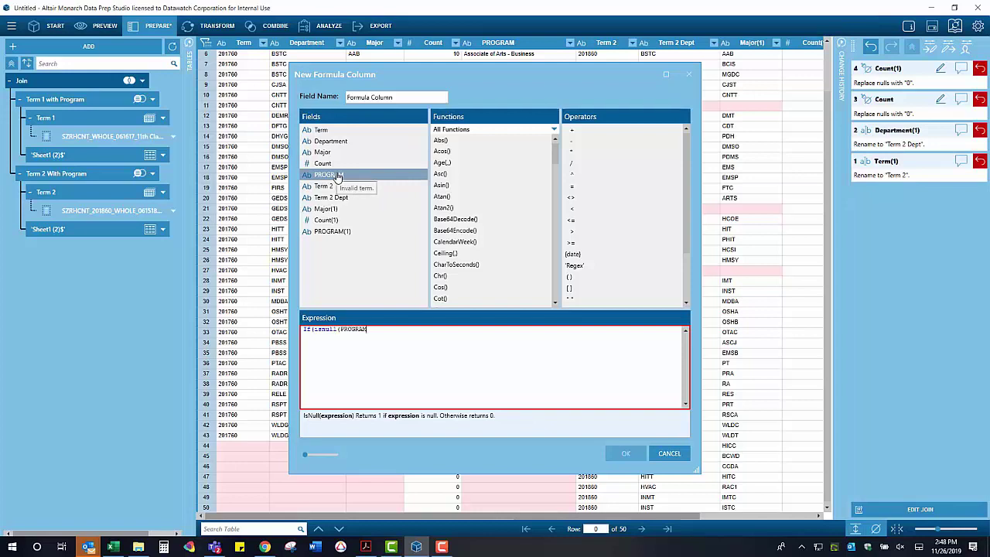
{"action": "type", "text": "),"}
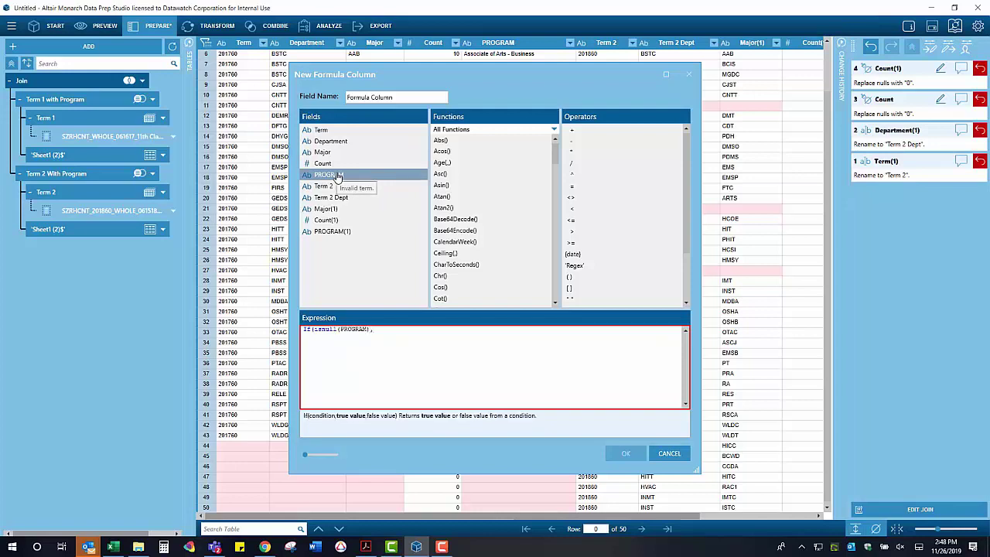
{"action": "key", "text": "BackSpace"}
{"action": "type", "text": "=1,"}
{"action": "double_click", "coordinate": [332, 232]}
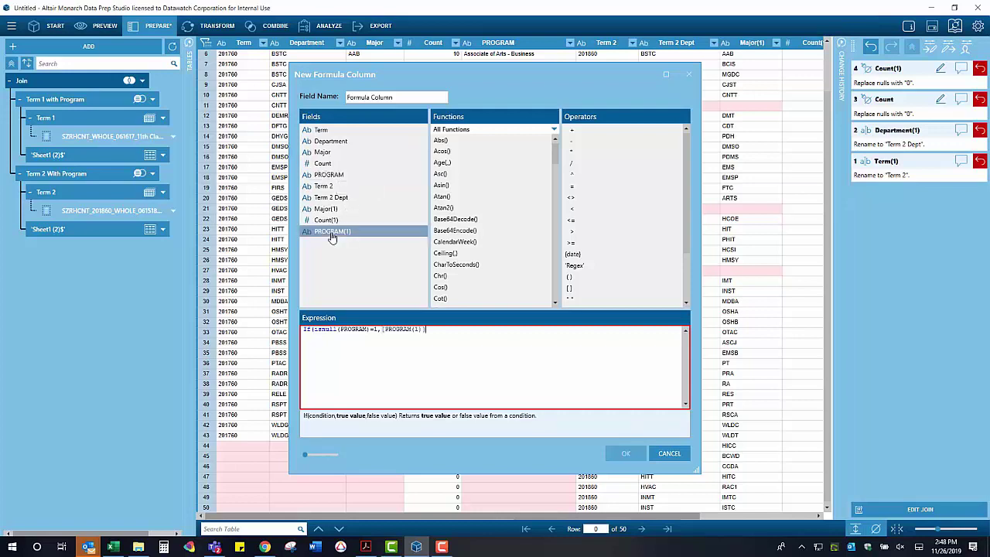
{"action": "type", "text": ","}
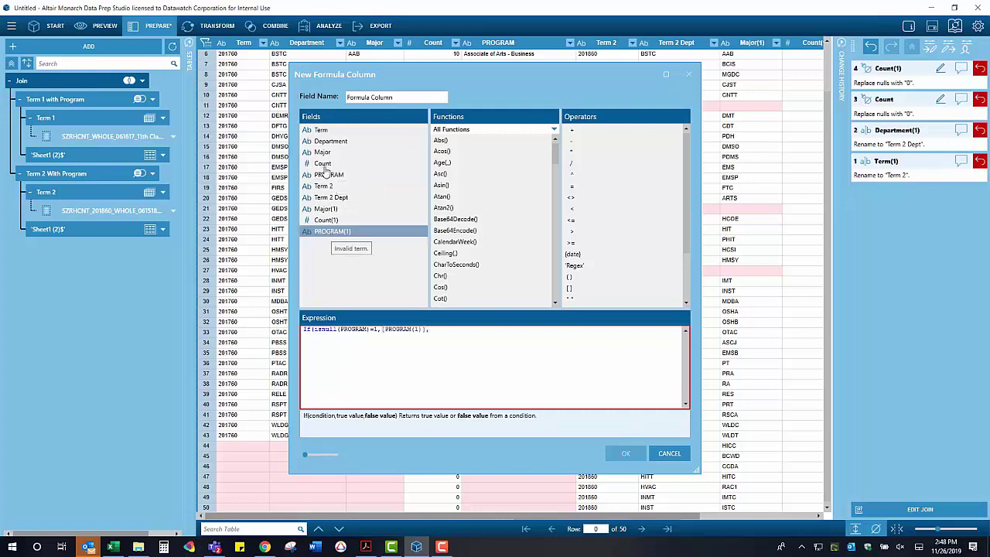
{"action": "double_click", "coordinate": [324, 176]}
{"action": "type", "text": ")"}
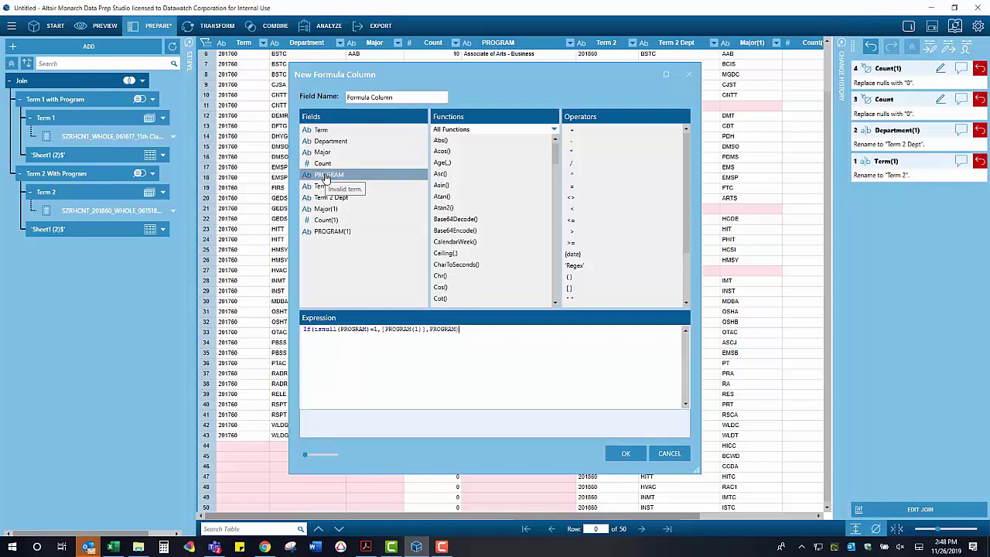
{"action": "left_click", "coordinate": [626, 452]}
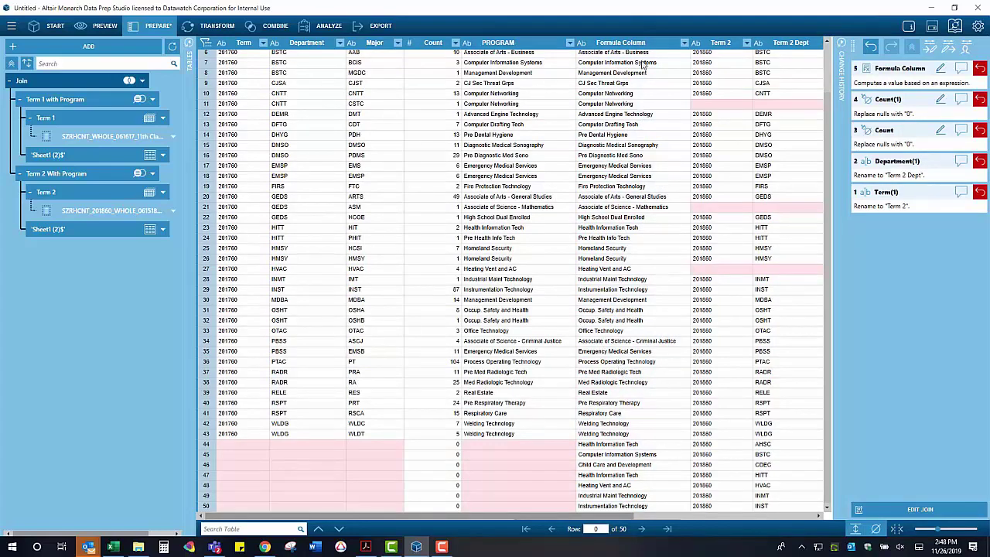
Rename the new formula column to 'Program final'
{"action": "left_click", "coordinate": [625, 44]}
{"action": "left_click", "coordinate": [626, 44]}
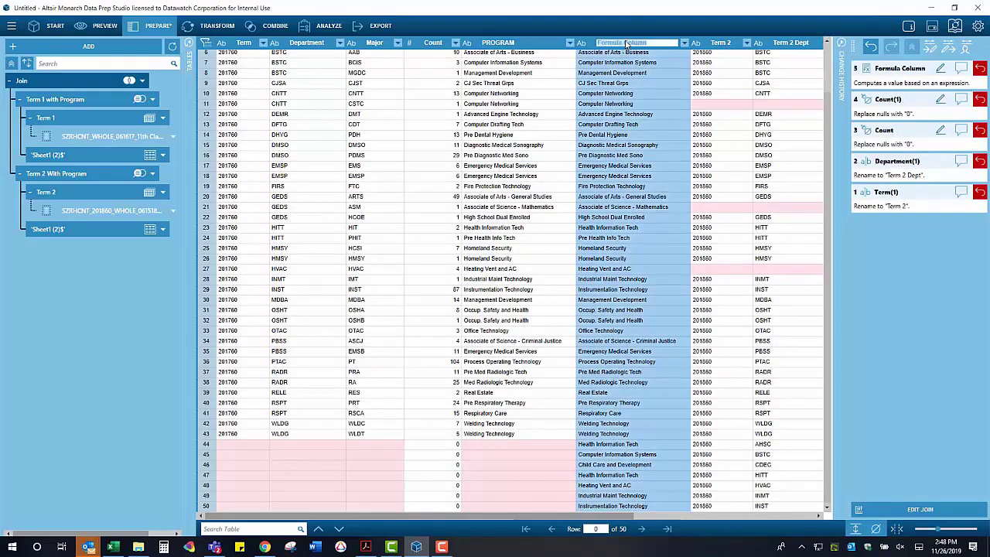
{"action": "type", "text": "F"}
{"action": "type", "text": "l"}
{"action": "key", "text": "Return"}
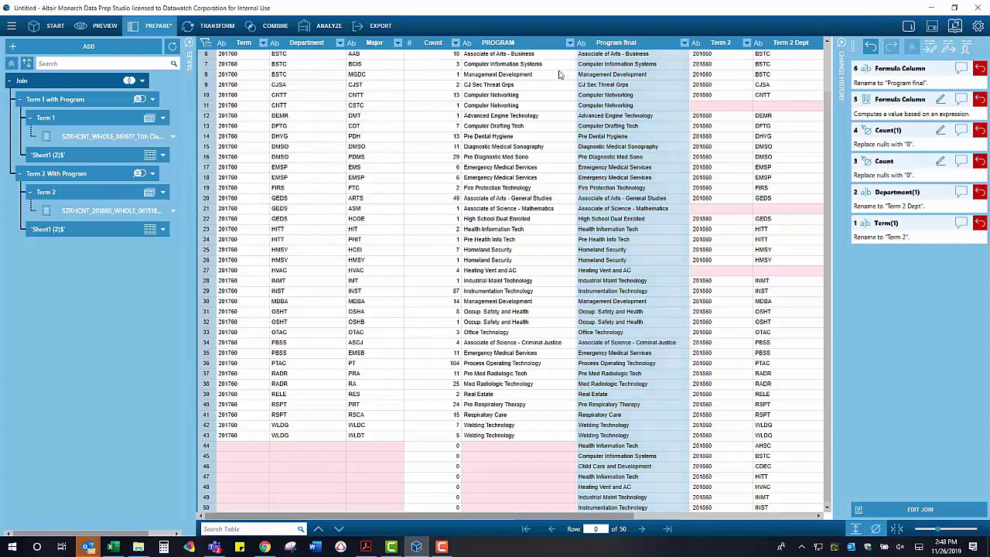
Delete the original PROGRAM and PROGRAM(1) columns
{"action": "left_click_drag", "start_coordinate": [525, 38], "coordinate": [562, 134]}
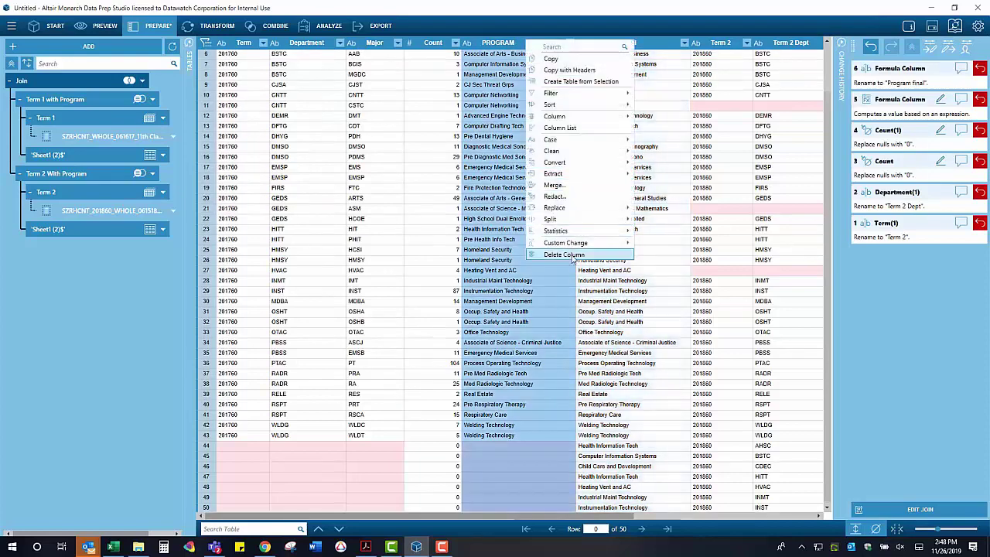
{"action": "left_click", "coordinate": [579, 254]}
{"action": "left_click_drag", "start_coordinate": [464, 516], "coordinate": [580, 516]}
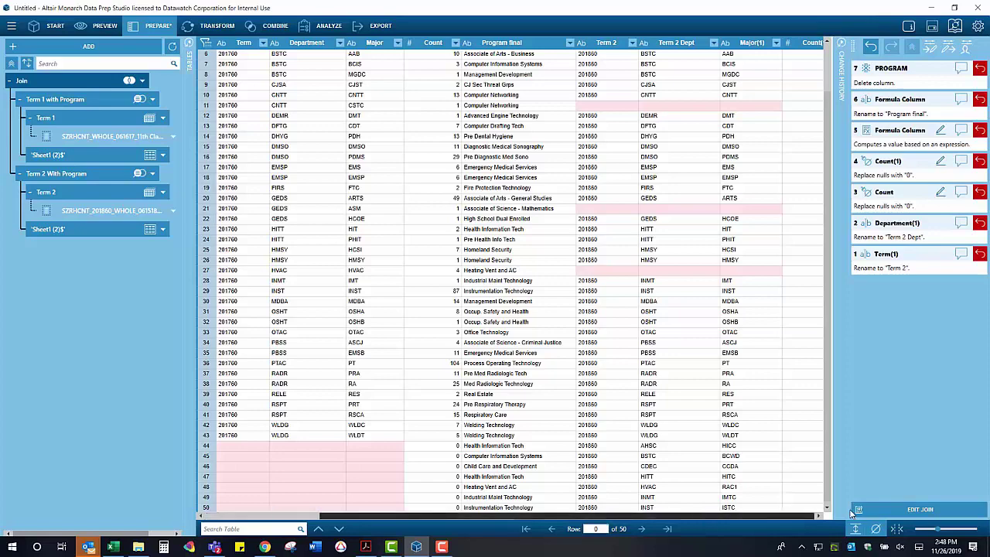
{"action": "left_click", "coordinate": [750, 43]}
{"action": "right_click", "coordinate": [754, 43]}
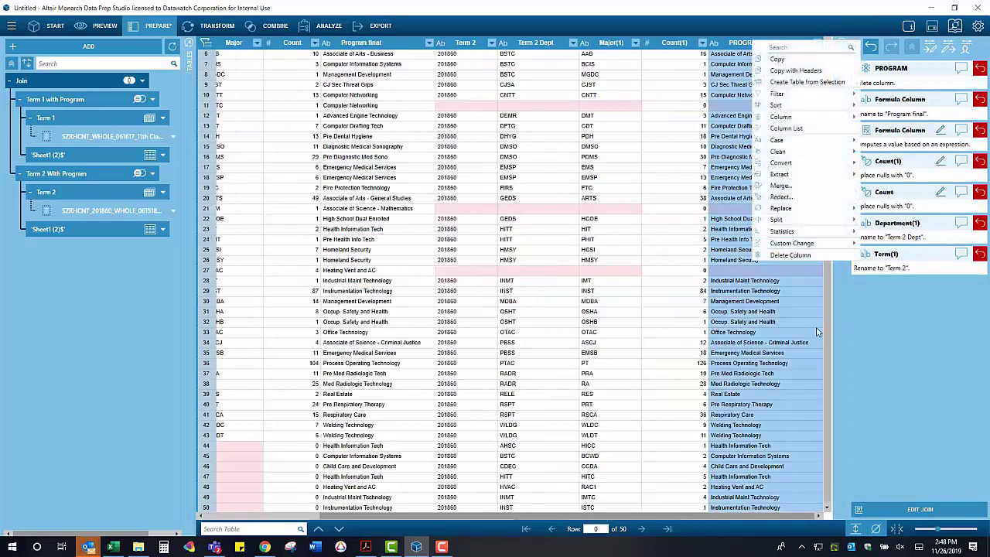
{"action": "left_click", "coordinate": [810, 257]}
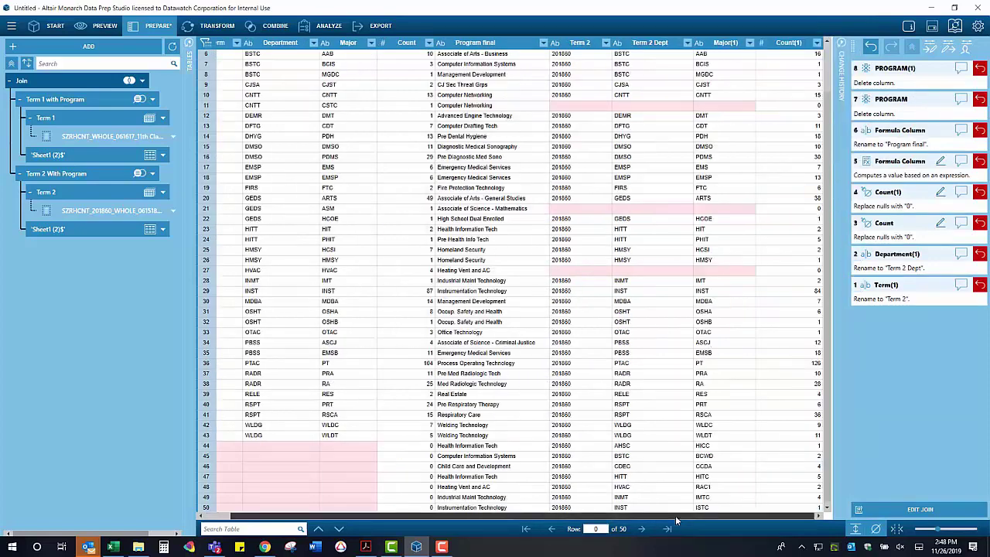
Begin a formula column on Major using If(IsNull(Major), [Major(1)], Major)
{"action": "right_click", "coordinate": [348, 44]}
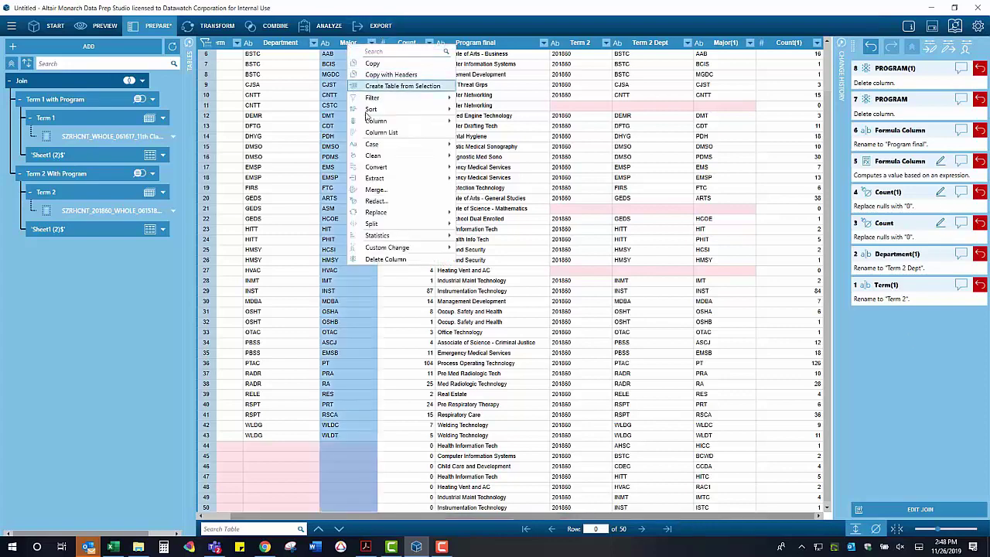
{"action": "mouse_move", "coordinate": [376, 121]}
{"action": "left_click", "coordinate": [477, 122]}
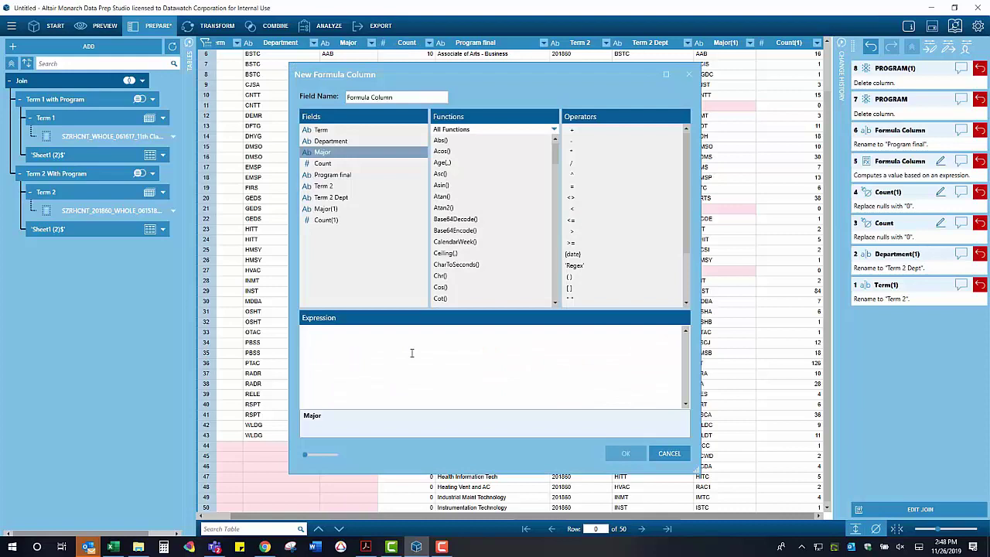
{"action": "left_click", "coordinate": [412, 353]}
{"action": "type", "text": "If(IsNull()"}
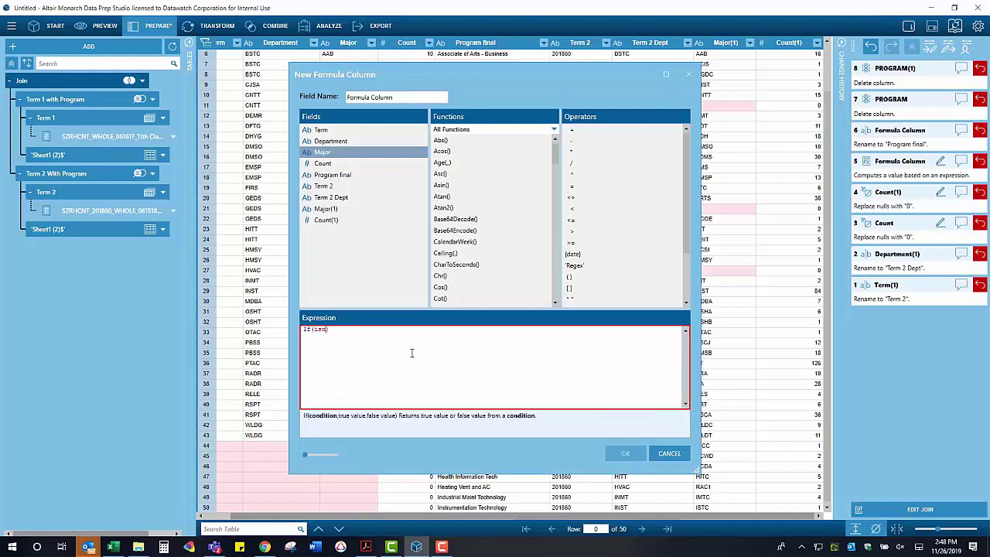
{"action": "double_click", "coordinate": [324, 152]}
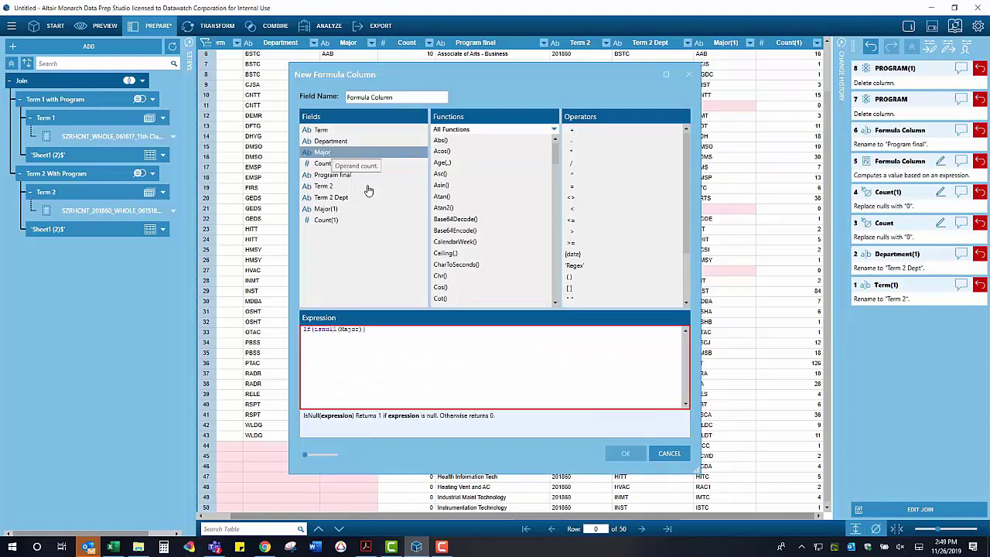
{"action": "type", "text": ","}
{"action": "double_click", "coordinate": [325, 209]}
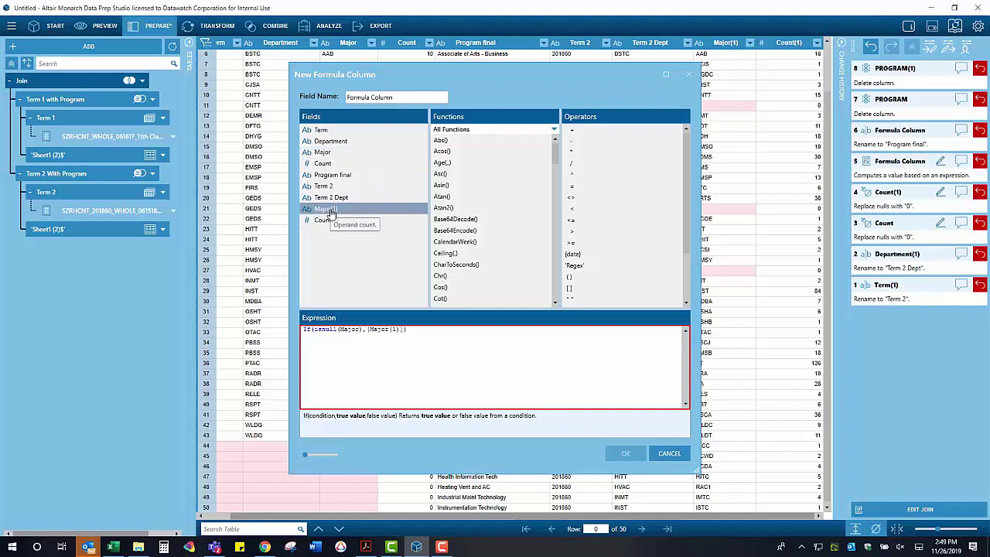
{"action": "type", "text": ","}
{"action": "double_click", "coordinate": [322, 152]}
{"action": "type", "text": ")"}
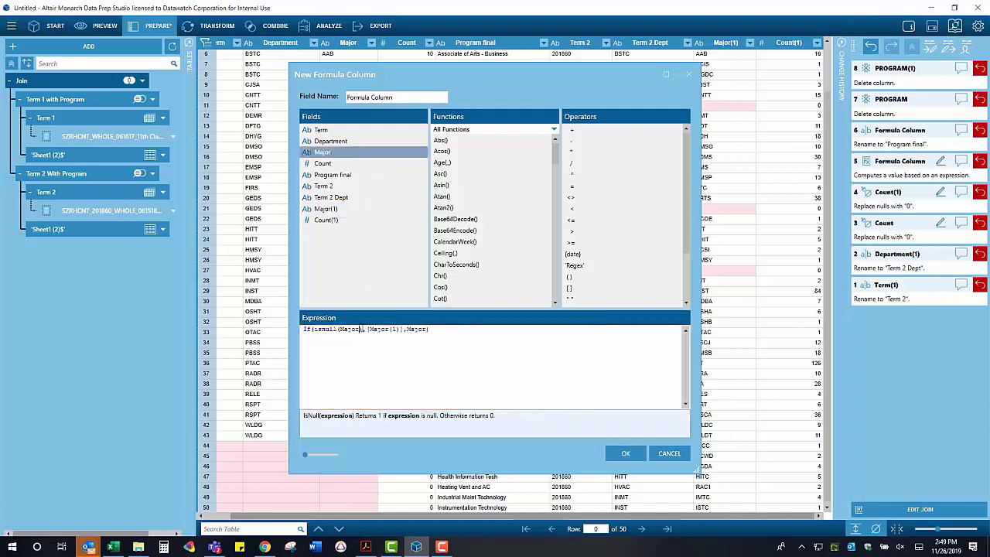
Complete the null test with =1, name the column 'Major Fin' and create it
{"action": "left_click", "coordinate": [364, 328]}
{"action": "type", "text": "=1"}
{"action": "left_click", "coordinate": [396, 97]}
{"action": "type", "text": "Ma"}
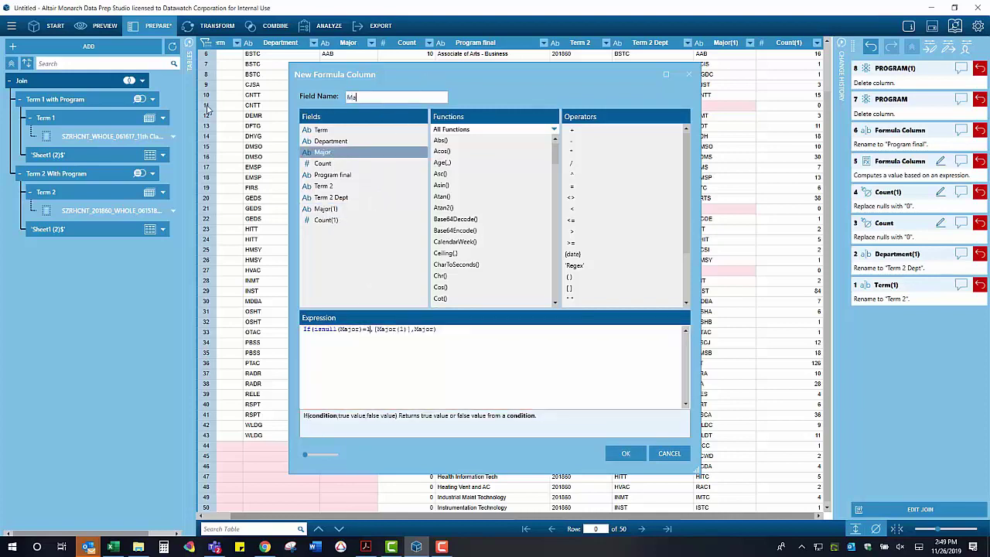
{"action": "type", "text": "jor Fin"}
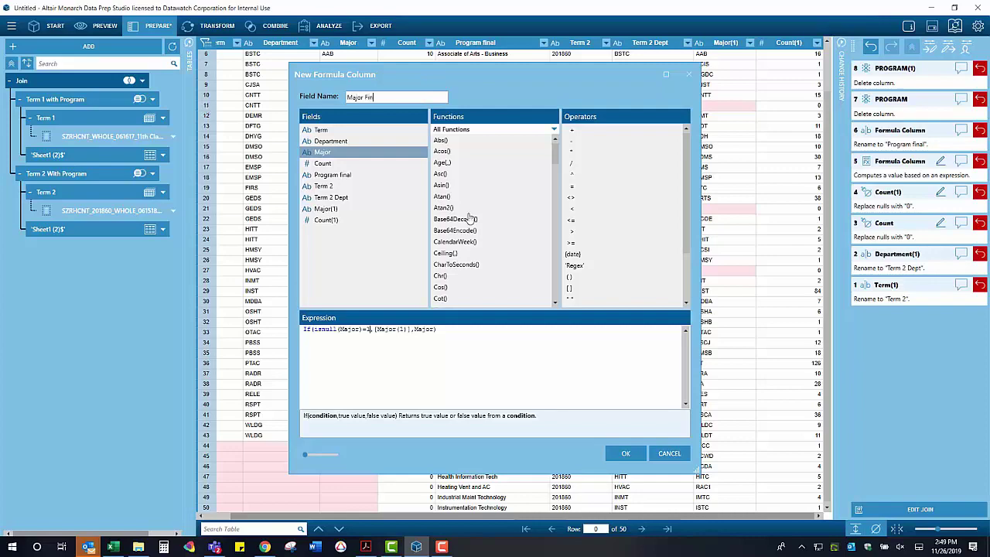
{"action": "left_click", "coordinate": [626, 453]}
Delete the original Major and Major(1) columns
{"action": "right_click", "coordinate": [350, 44]}
{"action": "left_click", "coordinate": [387, 256]}
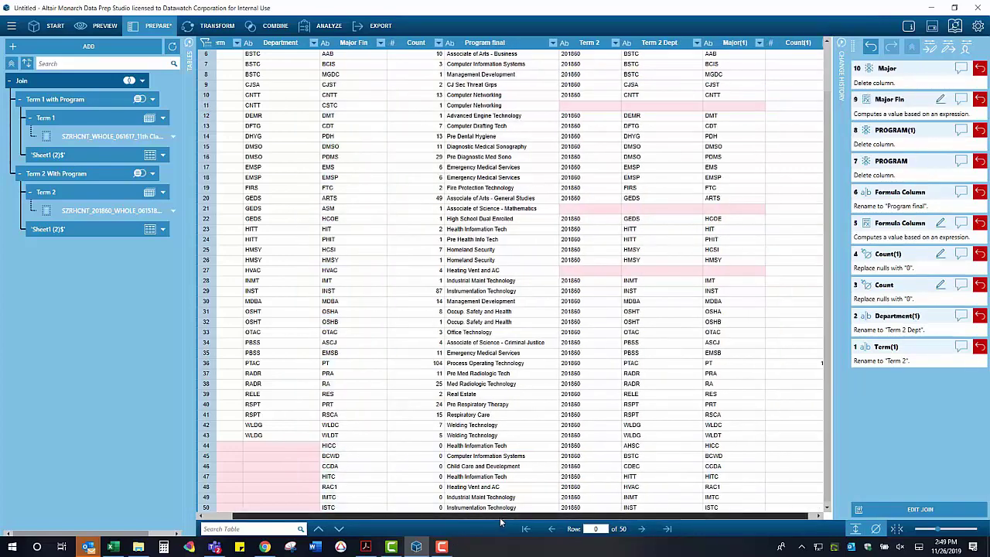
{"action": "right_click", "coordinate": [727, 44]}
{"action": "left_click", "coordinate": [764, 257]}
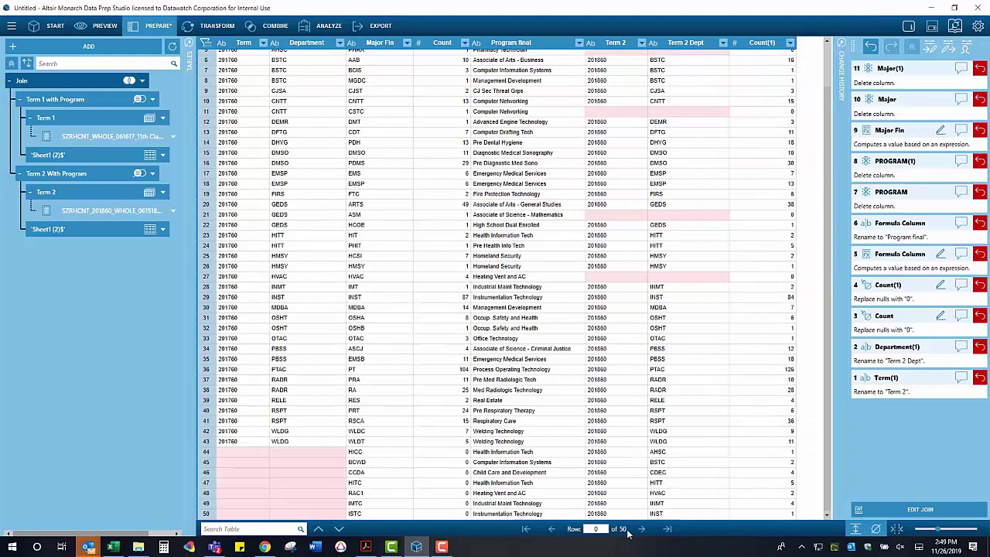
Fill empty Term 2 cells from the previous row so every row reads 201860
{"action": "scroll", "coordinate": [481, 353], "scroll_direction": "up", "scroll_amount": 2}
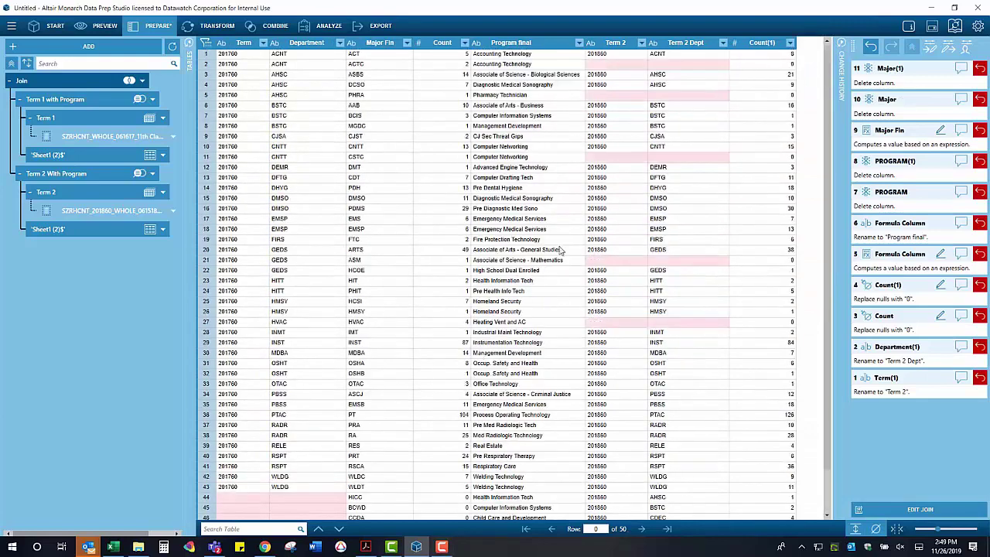
{"action": "left_click", "coordinate": [619, 44]}
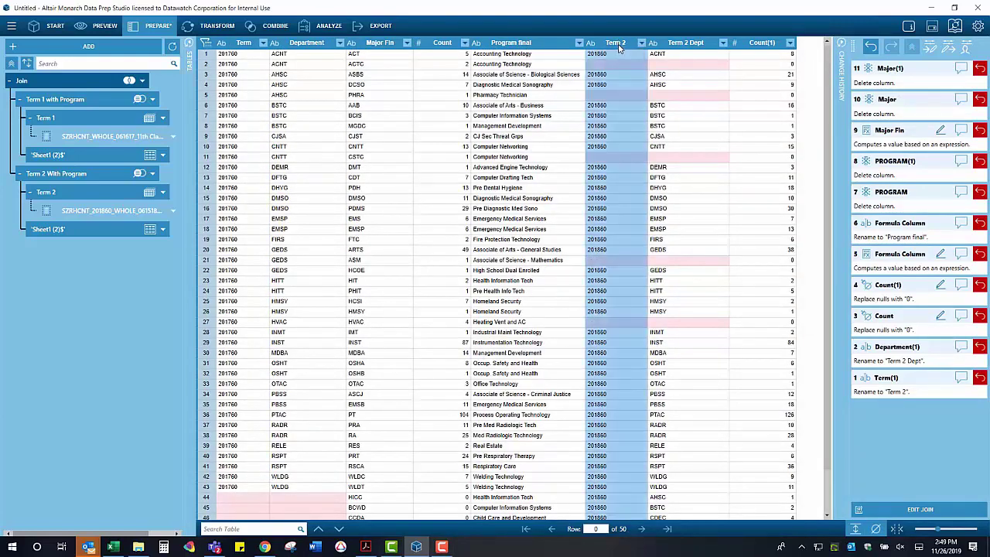
{"action": "right_click", "coordinate": [619, 44]}
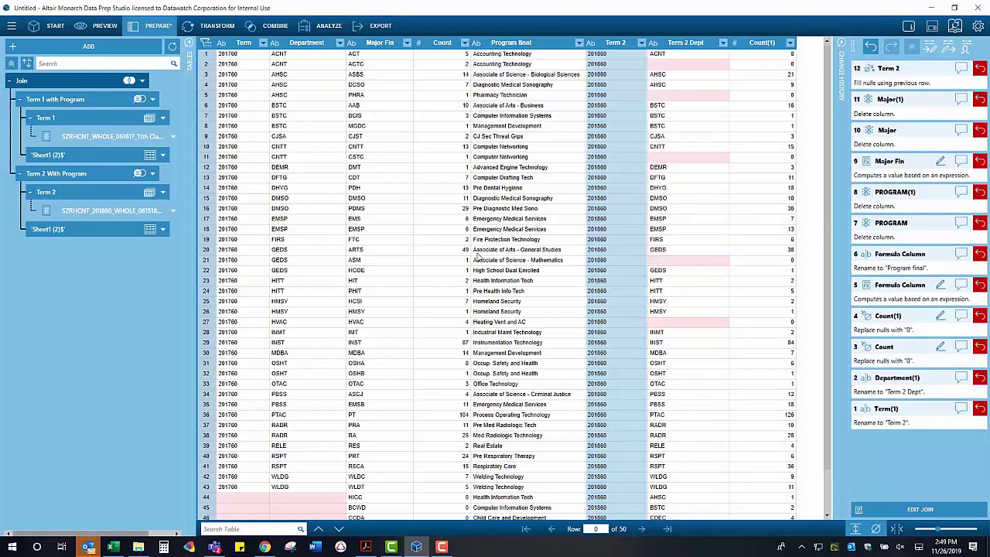
Define a 'Department Fin' formula column: If(IsNull(Department)=1, [Term 2 Dept], Department)
{"action": "left_click", "coordinate": [318, 45]}
{"action": "right_click", "coordinate": [309, 44]}
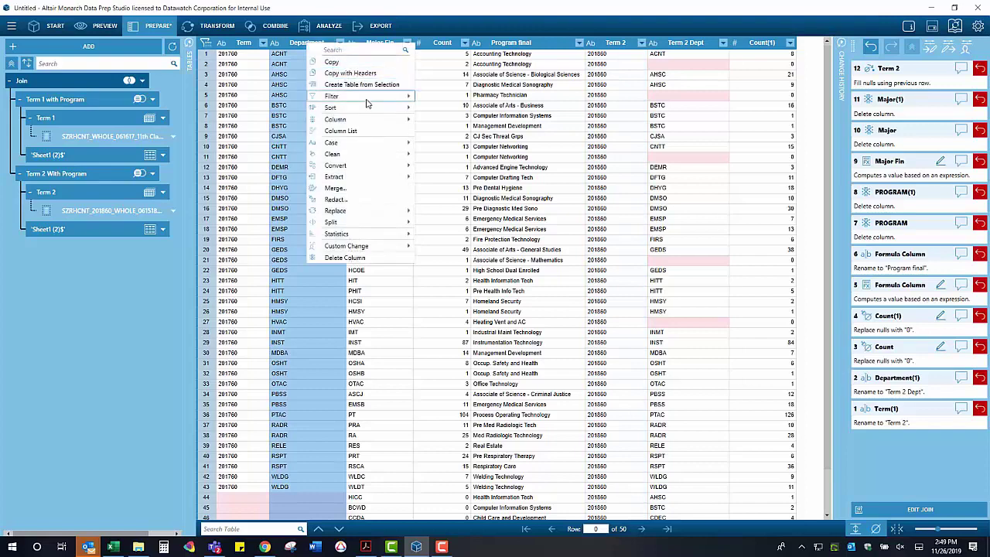
{"action": "left_click", "coordinate": [442, 129]}
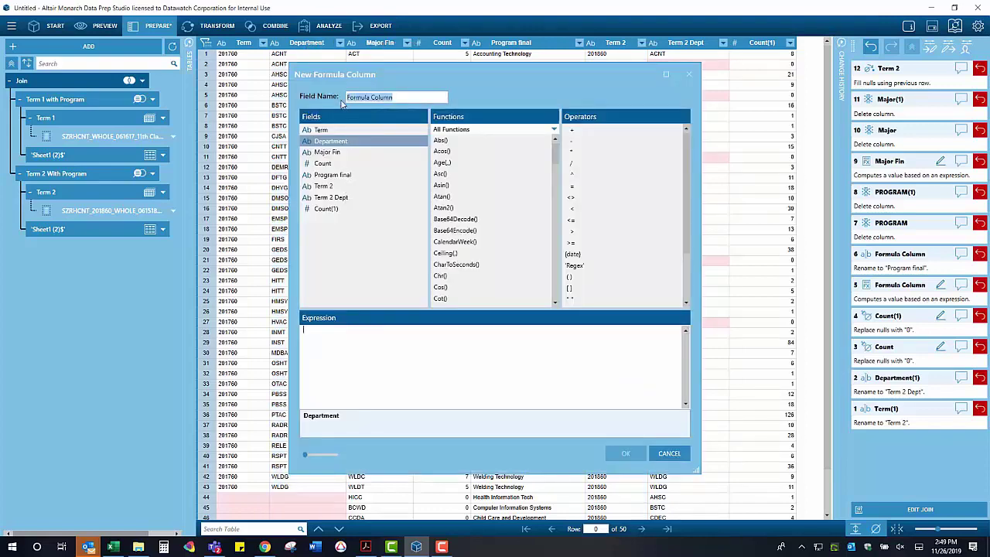
{"action": "type", "text": "Department Fin"}
{"action": "left_click", "coordinate": [428, 329]}
{"action": "type", "text": "if(isnull("}
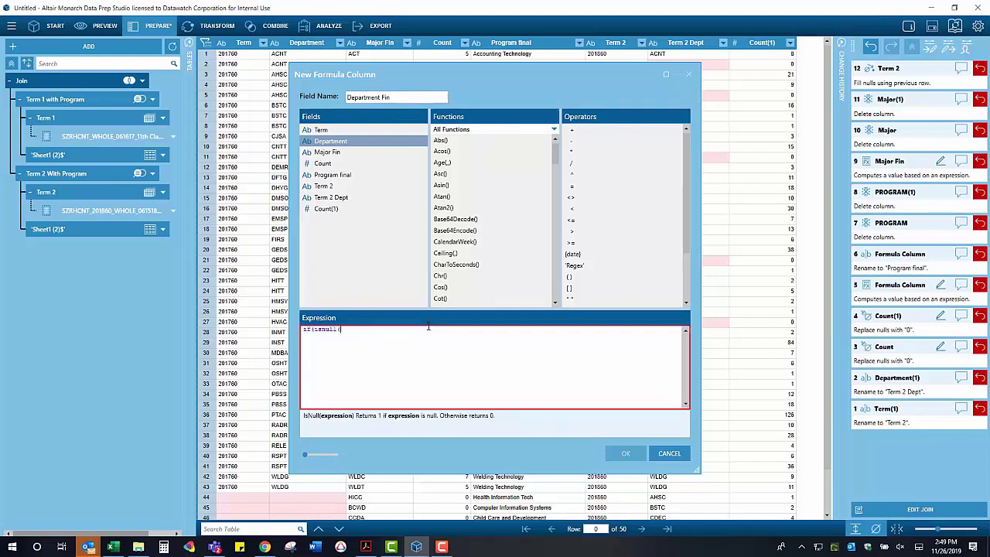
{"action": "double_click", "coordinate": [330, 142]}
{"action": "type", "text": ")"}
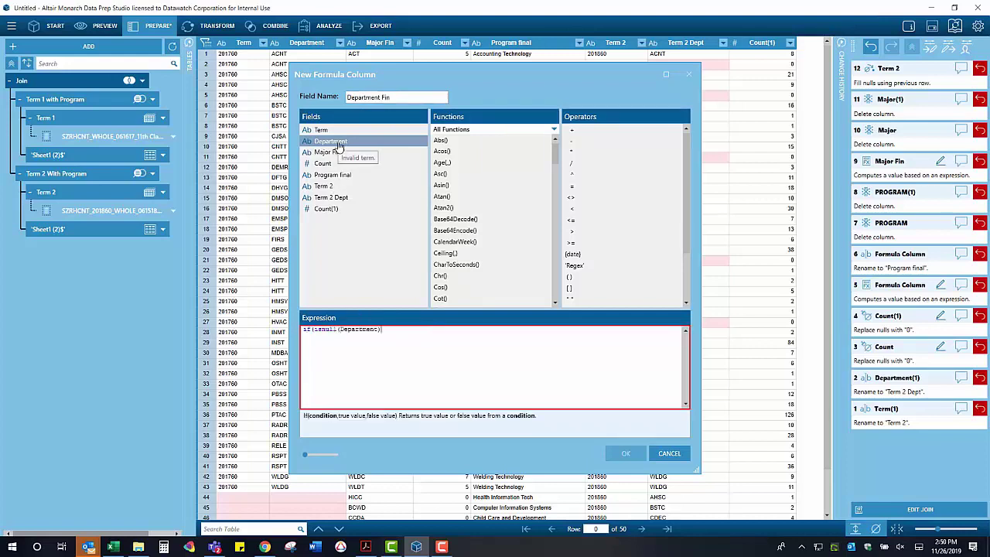
{"action": "type", "text": "=1,"}
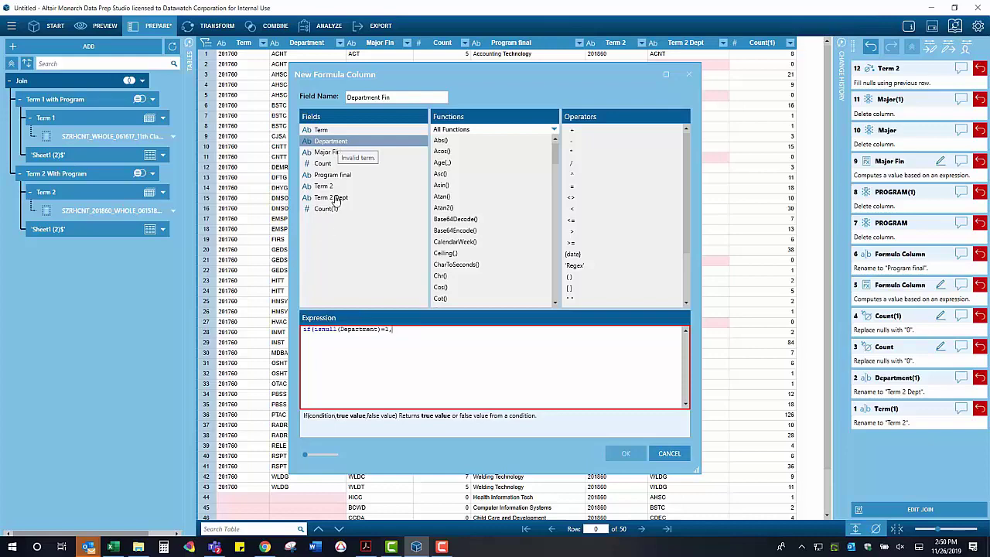
{"action": "double_click", "coordinate": [334, 198]}
{"action": "type", "text": ","}
{"action": "double_click", "coordinate": [335, 142]}
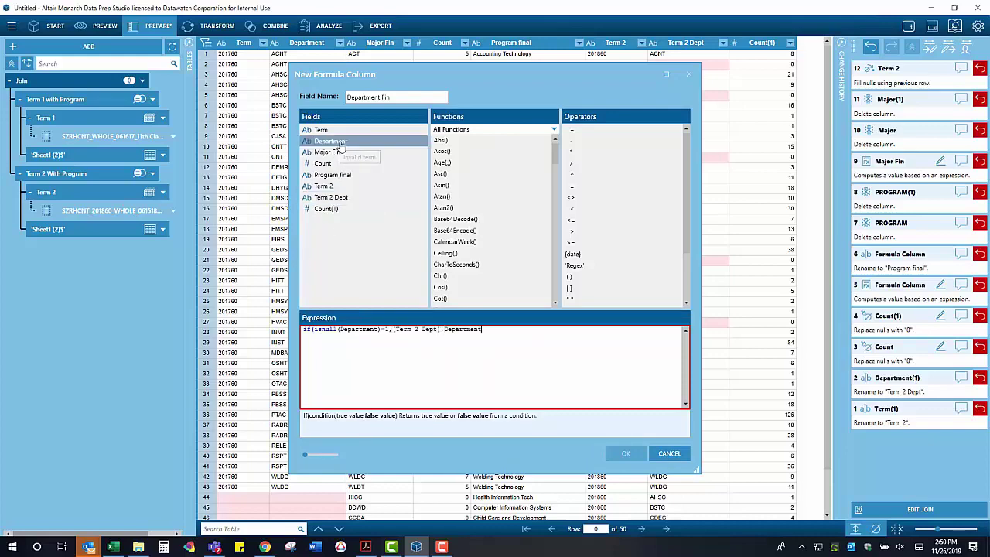
Finish the Department Fin formula column, then delete the original Department and Term 2 Dept columns
{"action": "type", "text": ")"}
{"action": "left_click", "coordinate": [625, 453]}
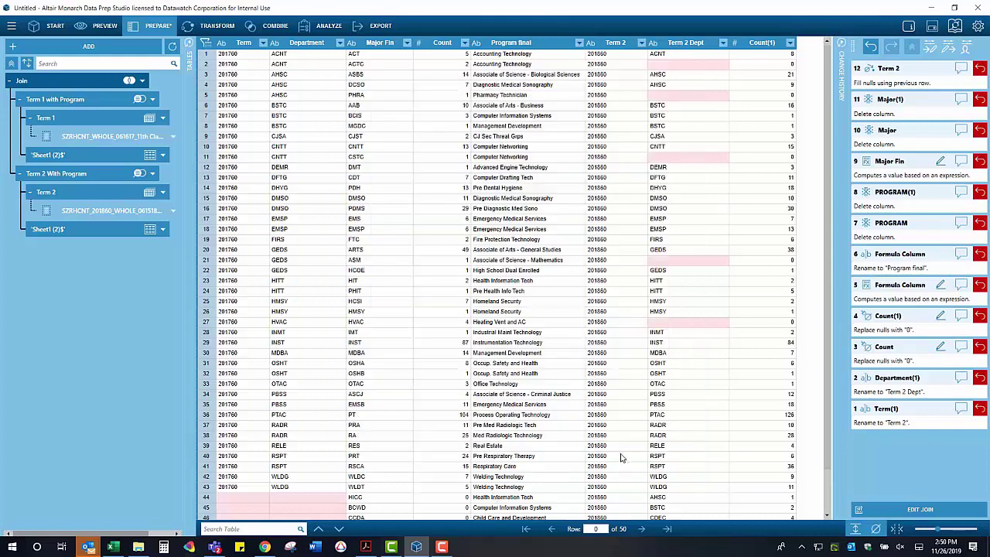
{"action": "right_click", "coordinate": [256, 43]}
{"action": "left_click", "coordinate": [318, 257]}
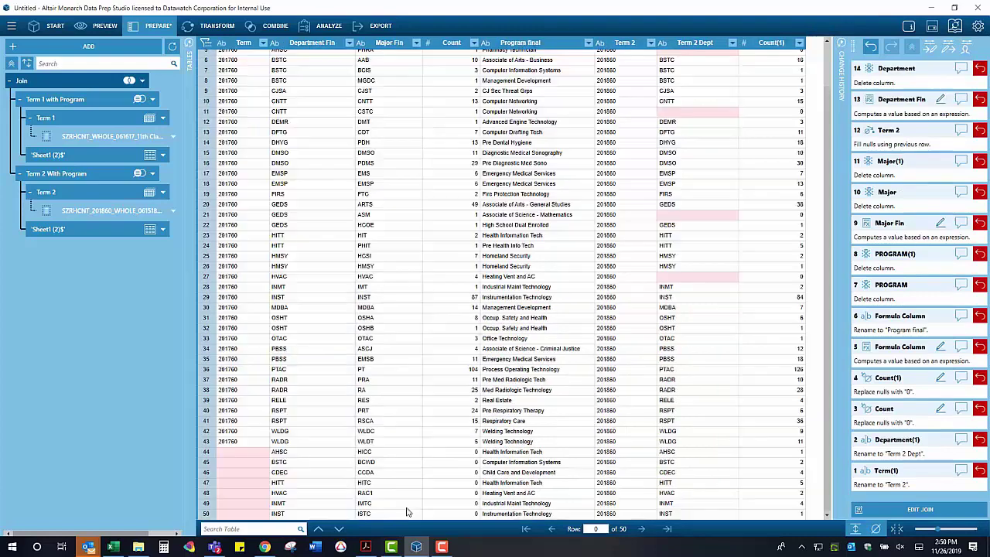
{"action": "right_click", "coordinate": [705, 43]}
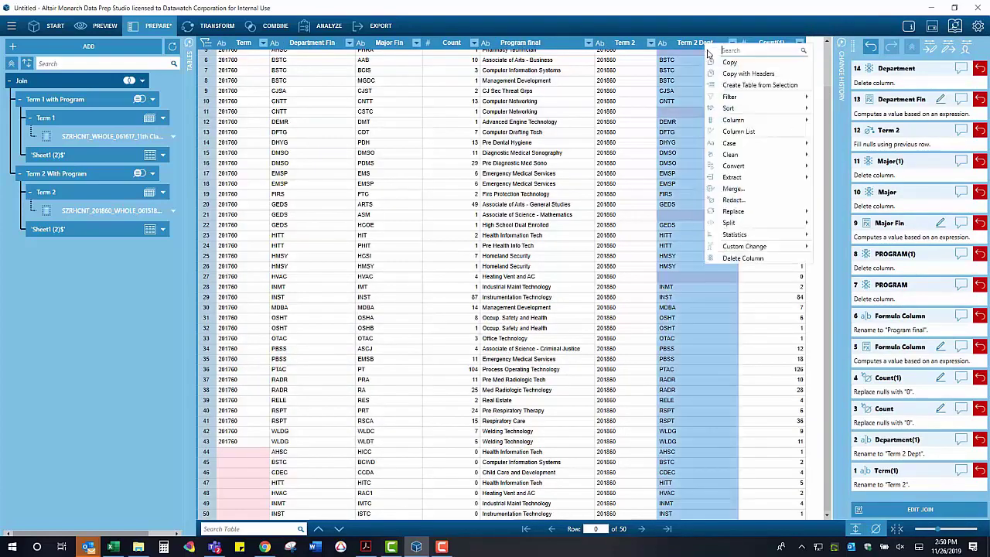
{"action": "left_click", "coordinate": [742, 259]}
Fill the empty Term cells with the value from the row above
{"action": "right_click", "coordinate": [245, 43]}
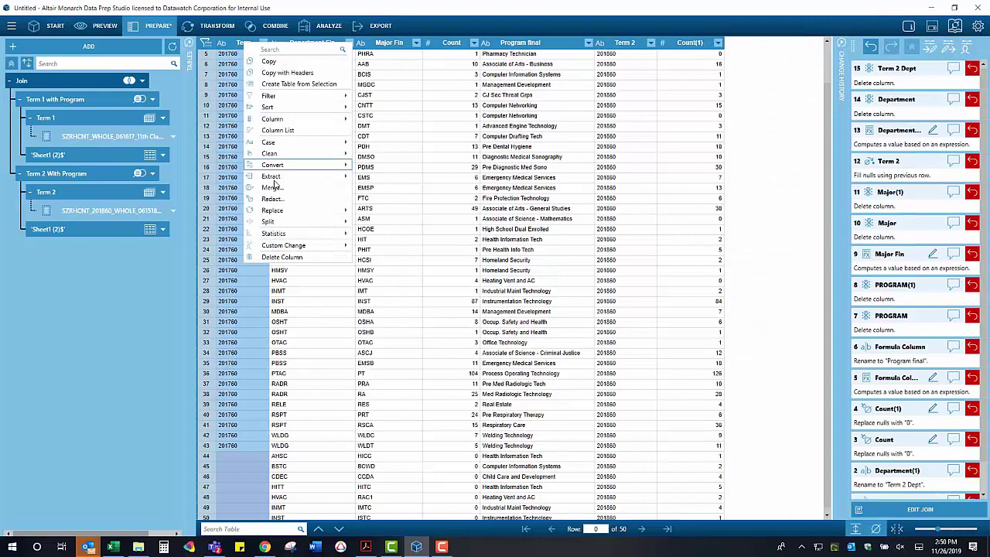
{"action": "mouse_move", "coordinate": [267, 211]}
{"action": "left_click", "coordinate": [406, 244]}
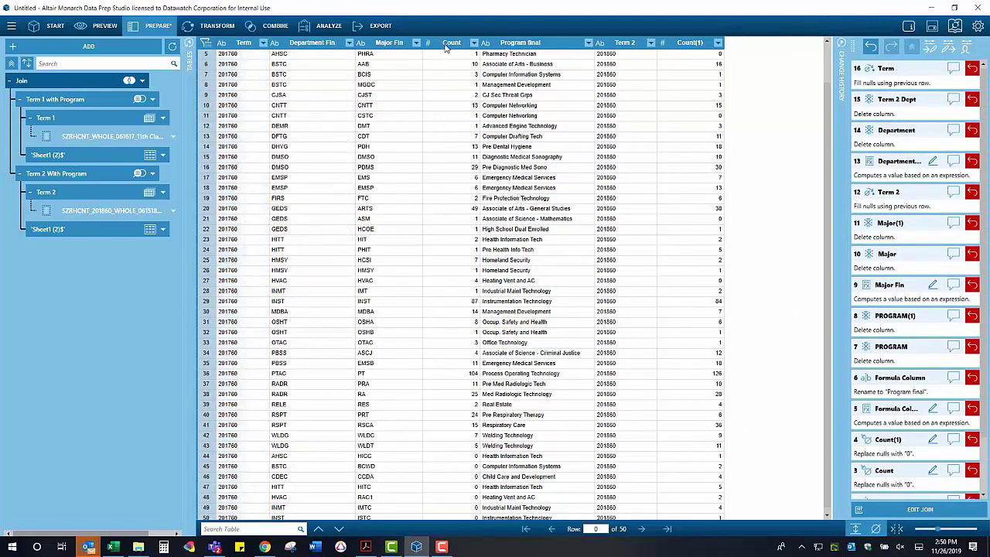
Rename Count(1) to Term 2 Count, Count to Term 1 Count, and Term to Term 1
{"action": "right_click", "coordinate": [693, 44]}
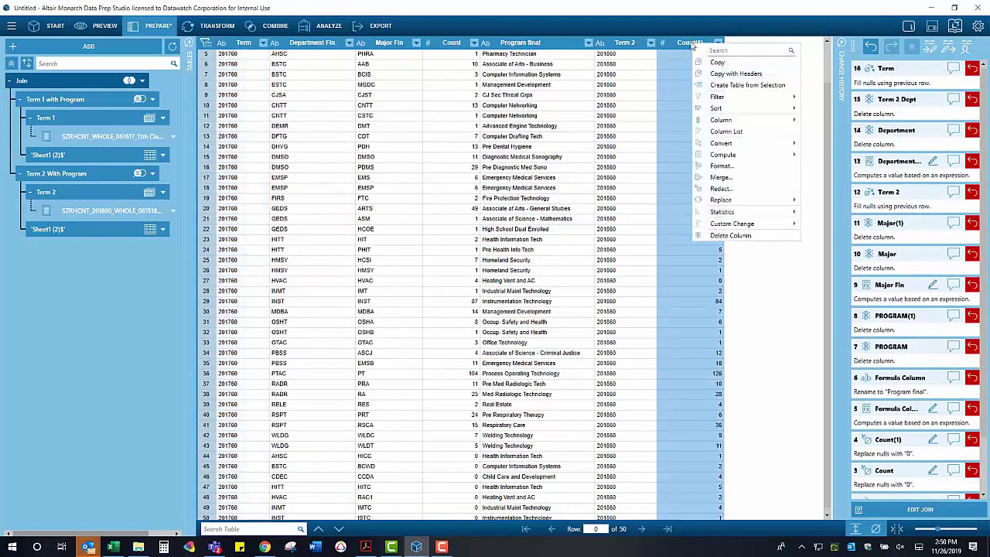
{"action": "left_click", "coordinate": [693, 44]}
{"action": "double_click", "coordinate": [693, 44]}
{"action": "type", "text": "Ter"}
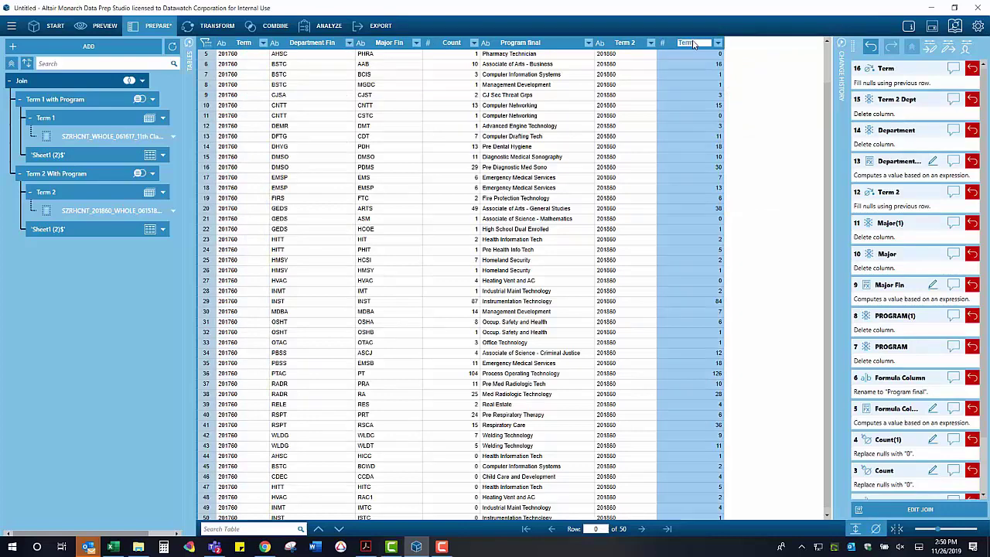
{"action": "type", "text": "m 2 Count"}
{"action": "key", "text": "Return"}
{"action": "left_click", "coordinate": [455, 43]}
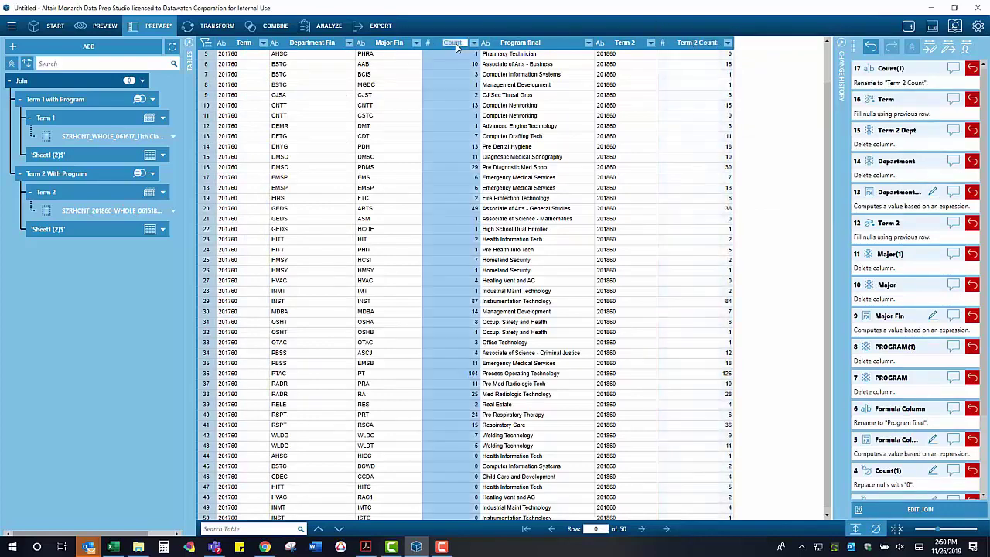
{"action": "type", "text": "Term 1 Count"}
{"action": "key", "text": "Return"}
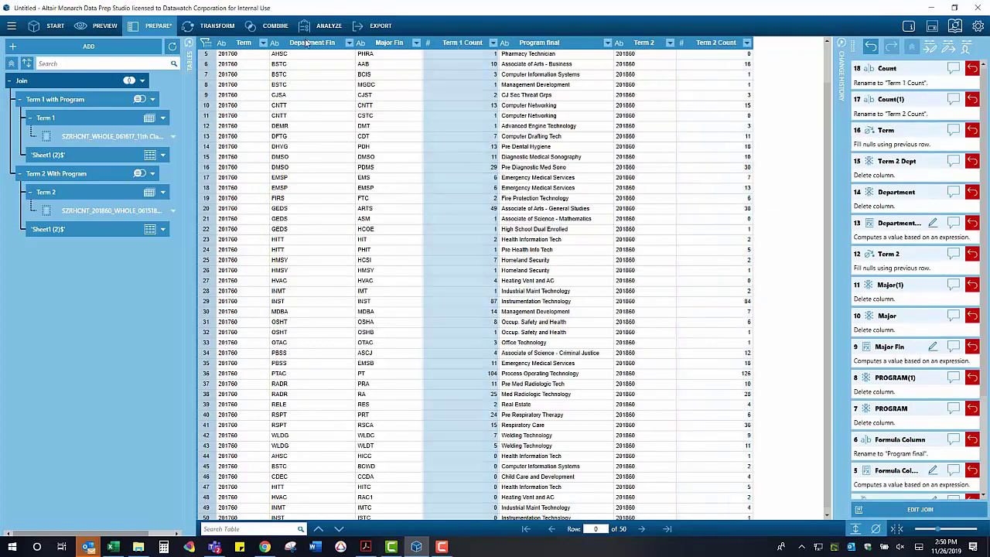
{"action": "left_click", "coordinate": [247, 45]}
{"action": "type", "text": "Term 1"}
{"action": "key", "text": "Return"}
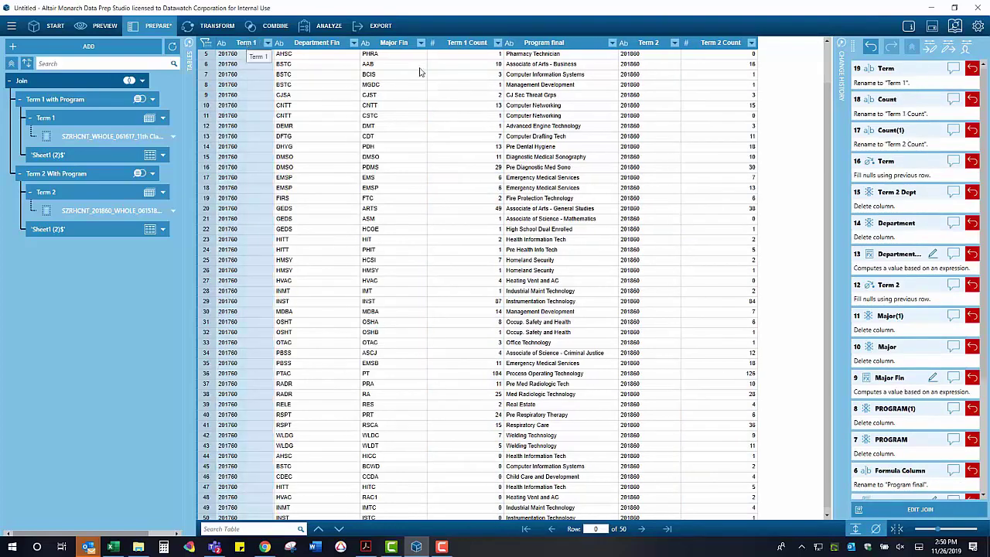
Move Program final ahead of Term 1 Count and place Term 2 right after Term 1
{"action": "left_click_drag", "start_coordinate": [545, 44], "coordinate": [424, 68]}
{"action": "left_click_drag", "start_coordinate": [648, 44], "coordinate": [279, 87]}
{"action": "left_click_drag", "start_coordinate": [395, 231], "coordinate": [391, 224]}
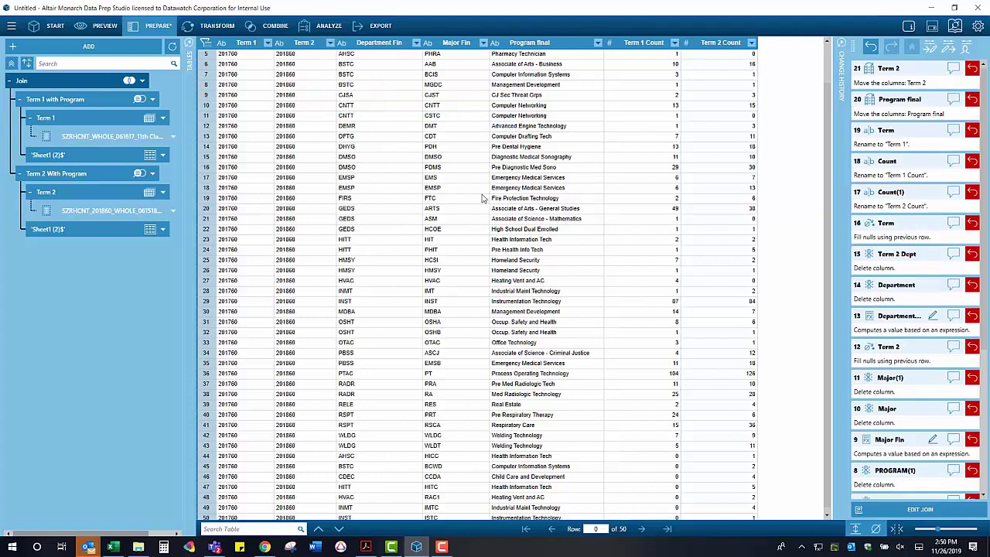
{"action": "left_click", "coordinate": [664, 43]}
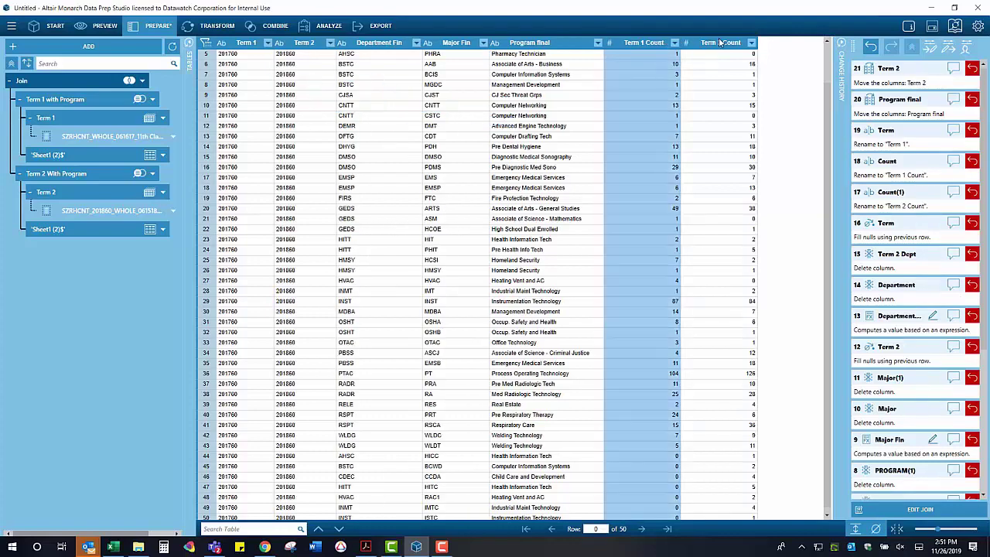
{"action": "left_click", "coordinate": [719, 43]}
Add a Headcount Change formula column computing [Term 2 Count]-[Term 1 Count]
{"action": "right_click", "coordinate": [719, 43]}
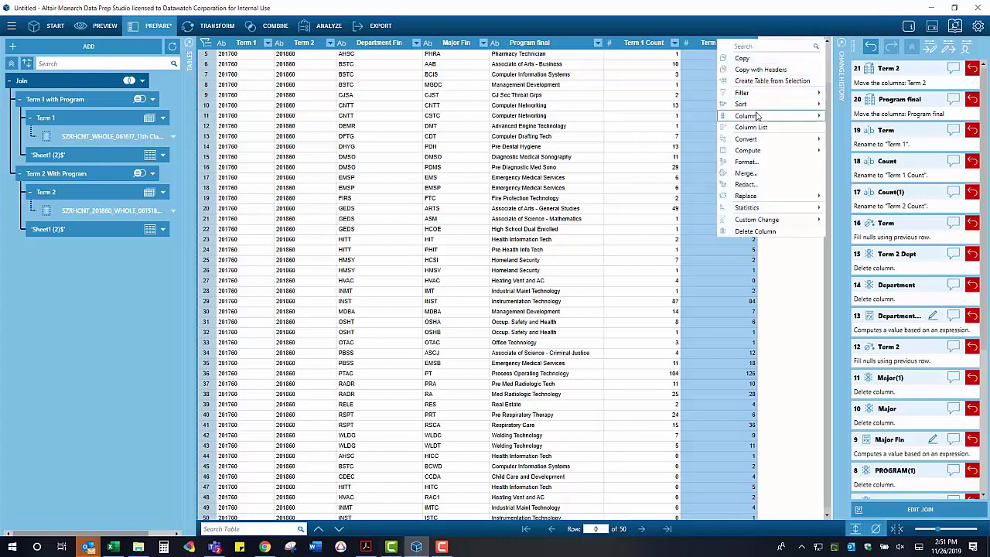
{"action": "mouse_move", "coordinate": [760, 116]}
{"action": "left_click", "coordinate": [851, 117]}
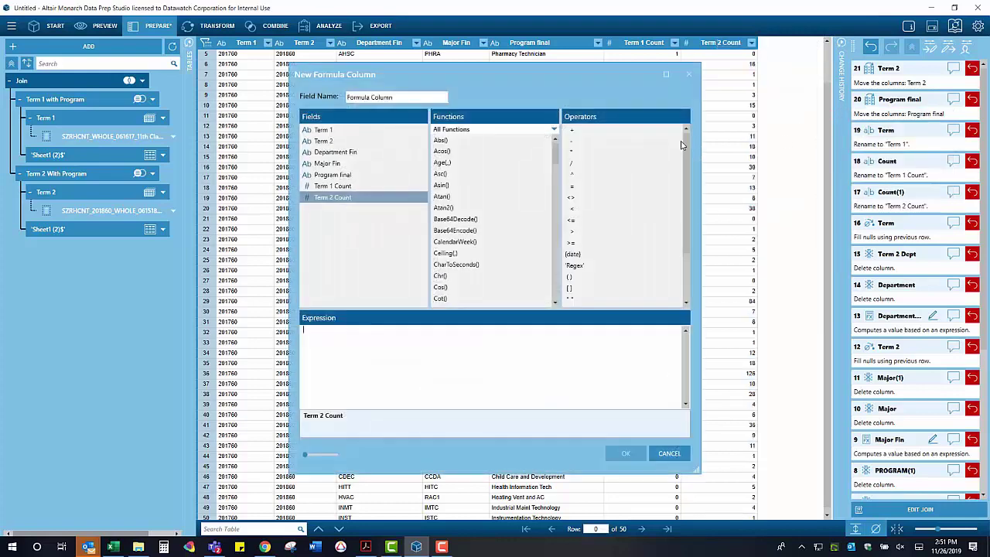
{"action": "left_click_drag", "start_coordinate": [420, 103], "coordinate": [222, 91]}
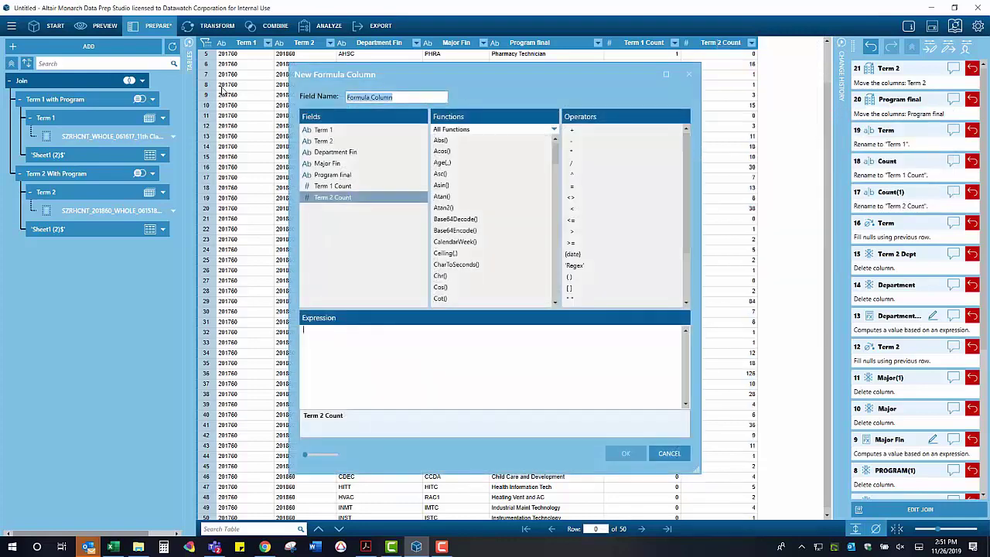
{"action": "type", "text": "Headcount Change"}
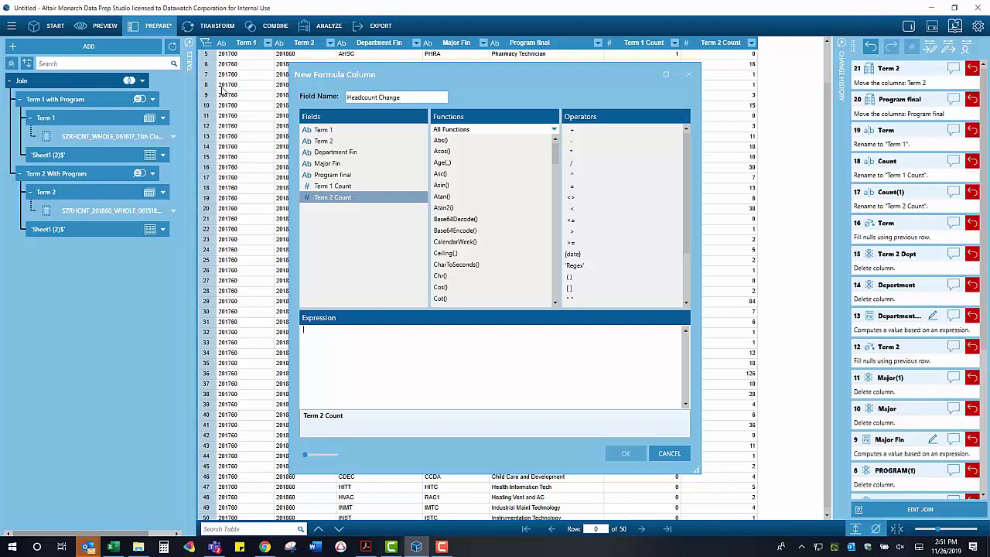
{"action": "double_click", "coordinate": [340, 199]}
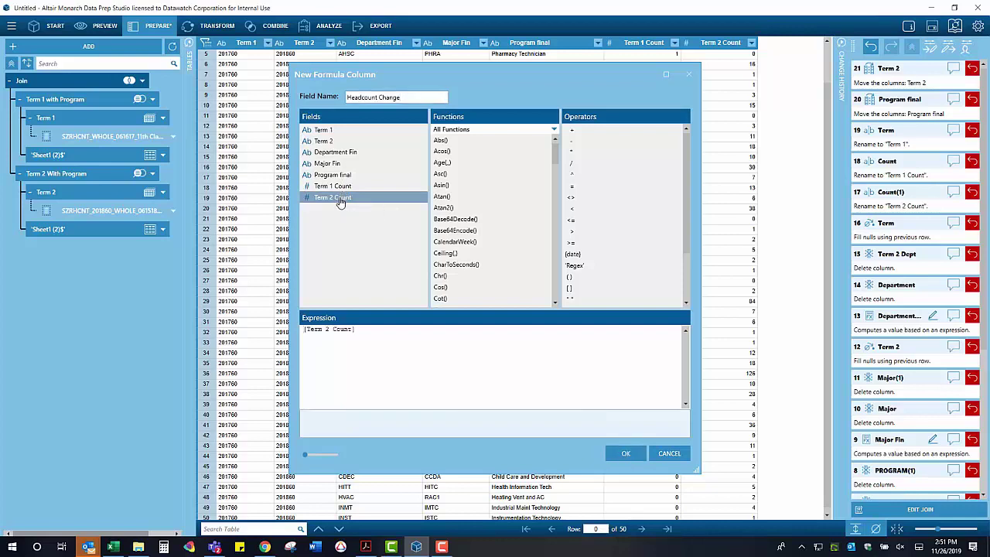
{"action": "type", "text": "-"}
{"action": "left_click", "coordinate": [341, 188]}
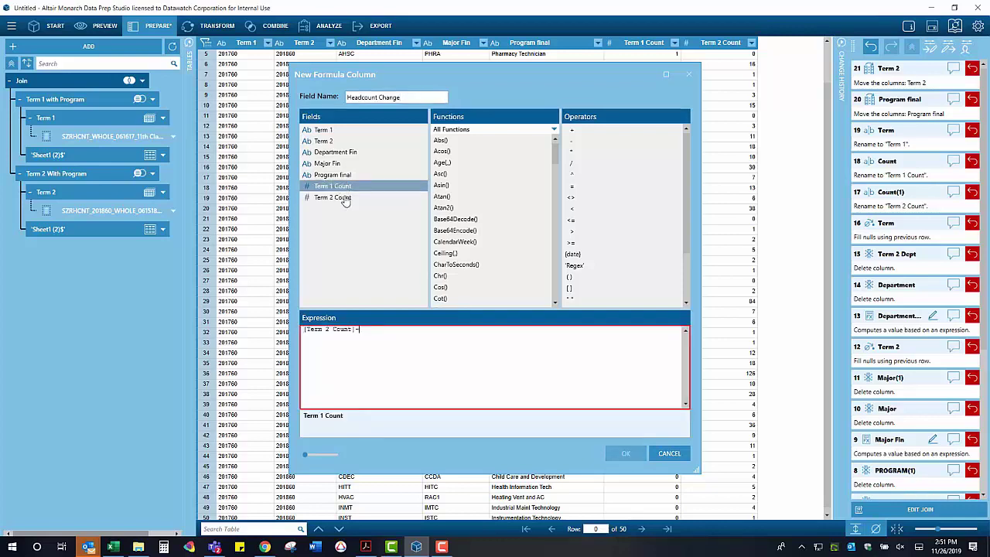
{"action": "double_click", "coordinate": [344, 189]}
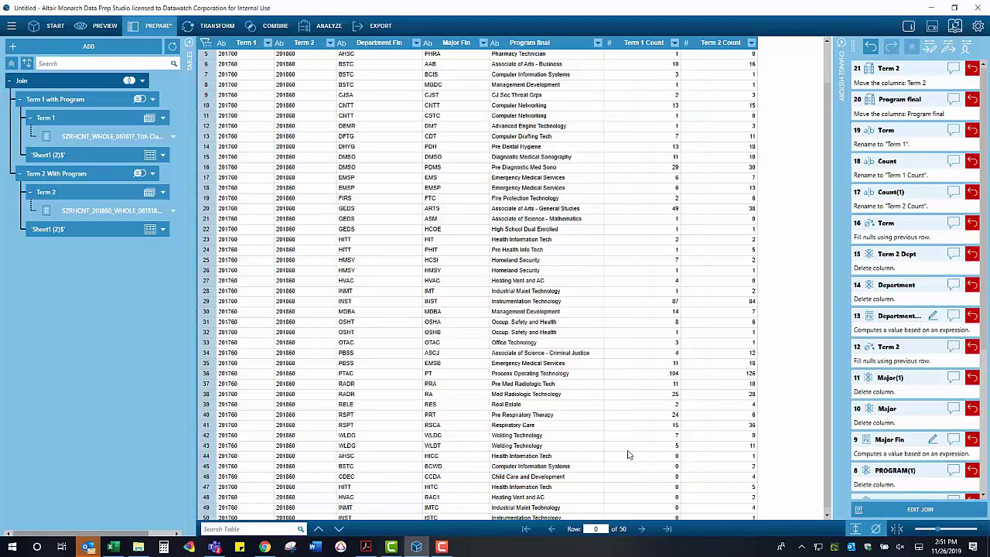
{"action": "left_click", "coordinate": [625, 453]}
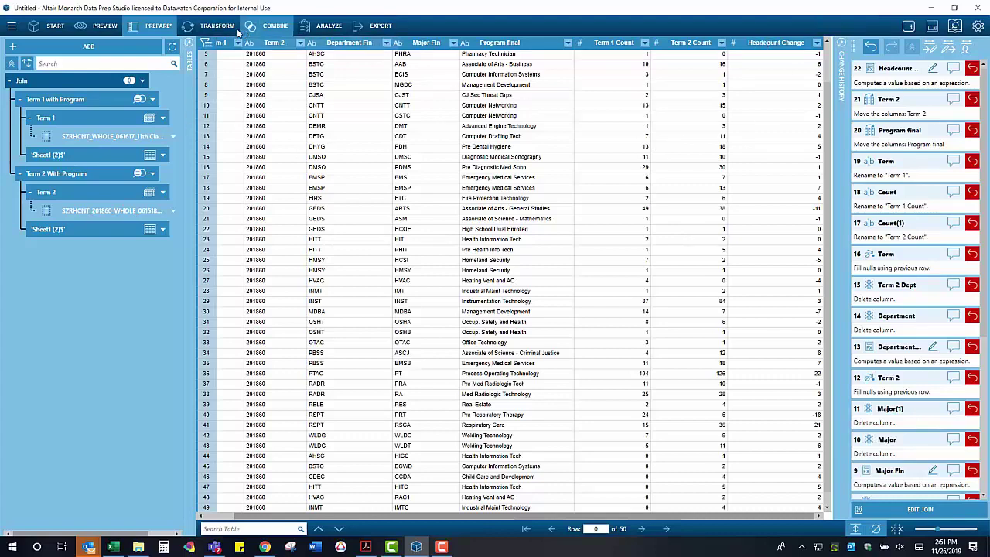
Group the table by Department Fin and Program final, dropping Term 1, Term 2 and Major Fin
{"action": "left_click", "coordinate": [217, 26]}
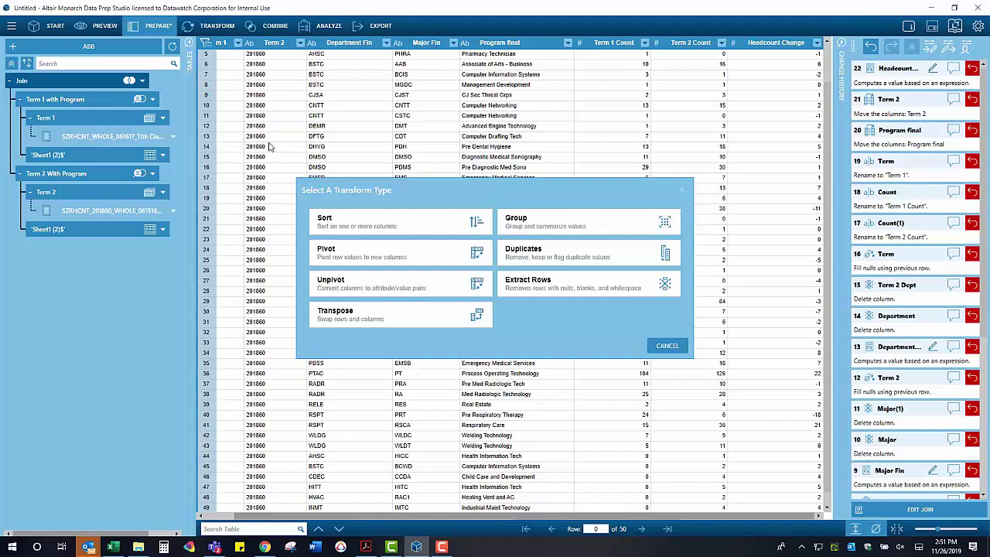
{"action": "left_click", "coordinate": [517, 217]}
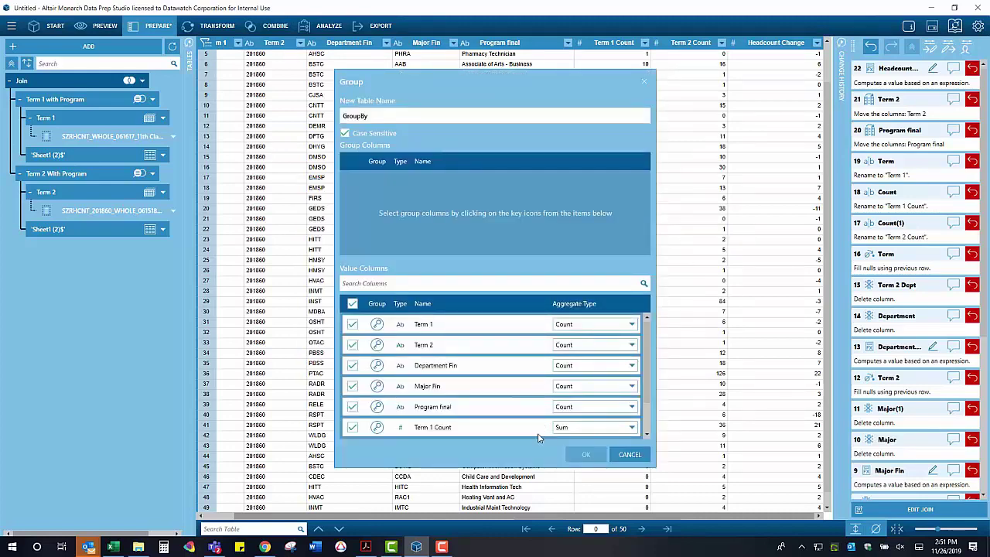
{"action": "left_click", "coordinate": [352, 325]}
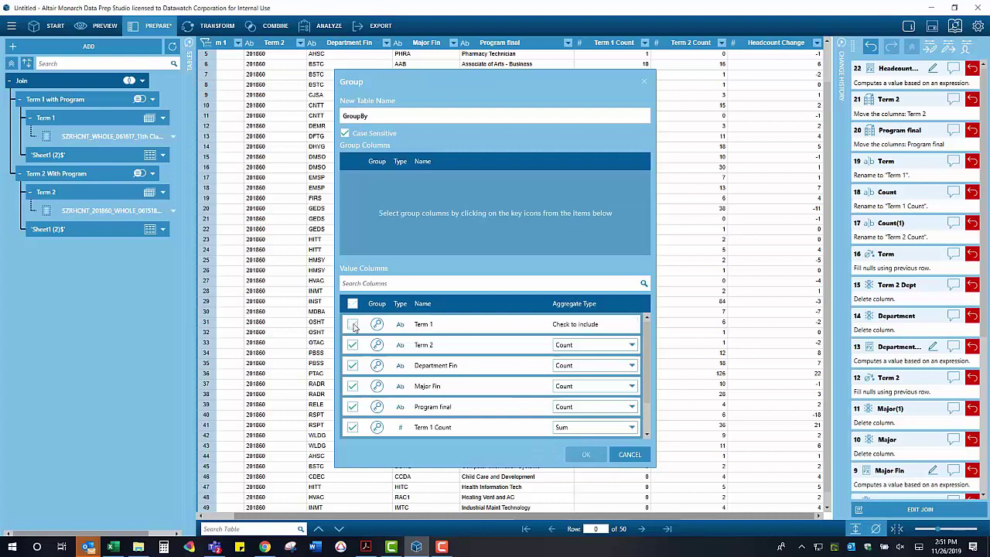
{"action": "left_click", "coordinate": [353, 345]}
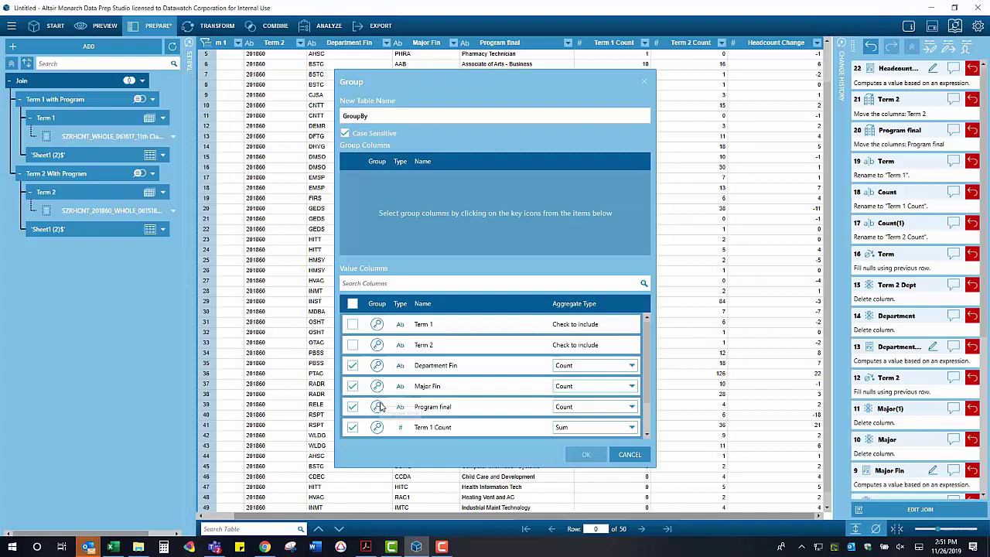
{"action": "left_click", "coordinate": [376, 365]}
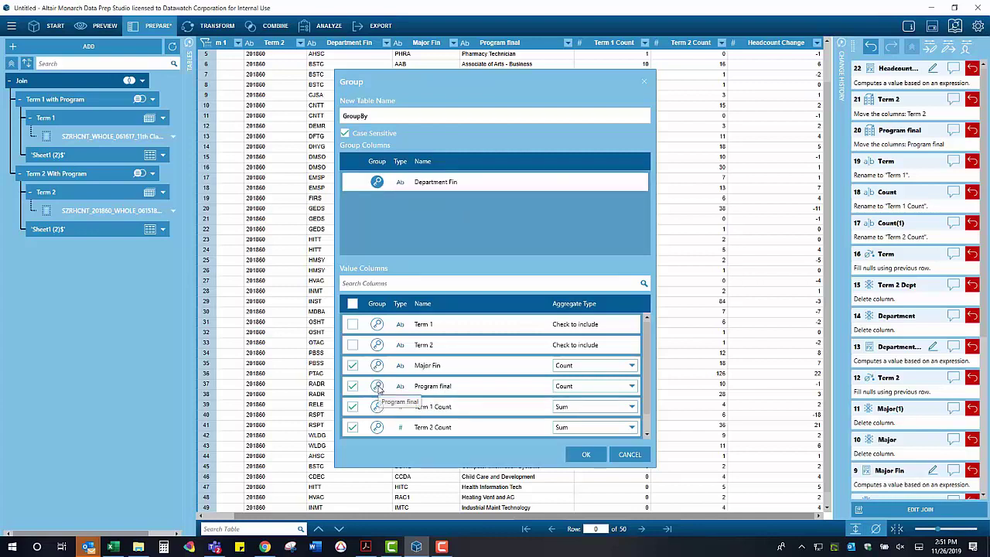
{"action": "left_click", "coordinate": [377, 386]}
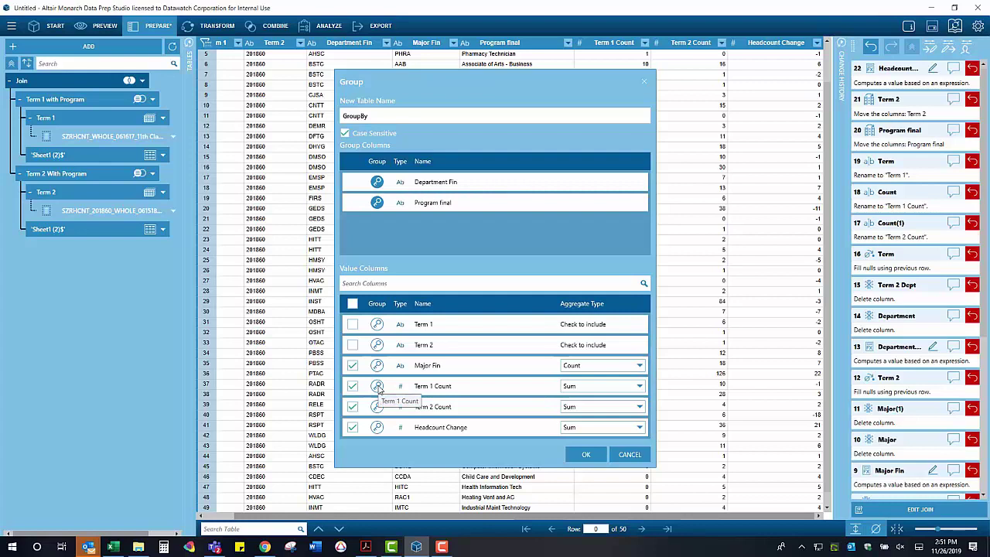
{"action": "left_click", "coordinate": [352, 365]}
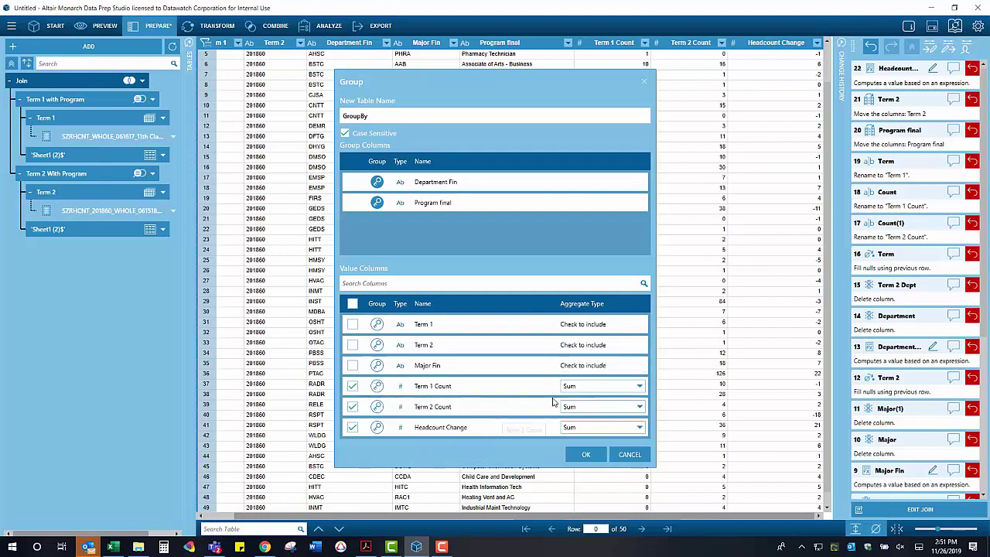
{"action": "left_click", "coordinate": [584, 456]}
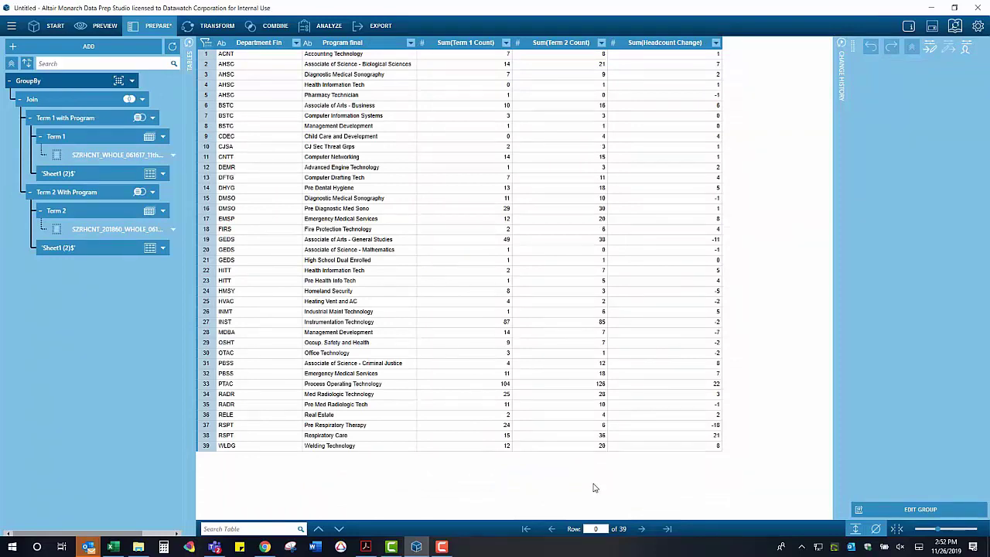
Edit the GroupBy table to also group by Term 1 and Term 2
{"action": "right_click", "coordinate": [52, 82]}
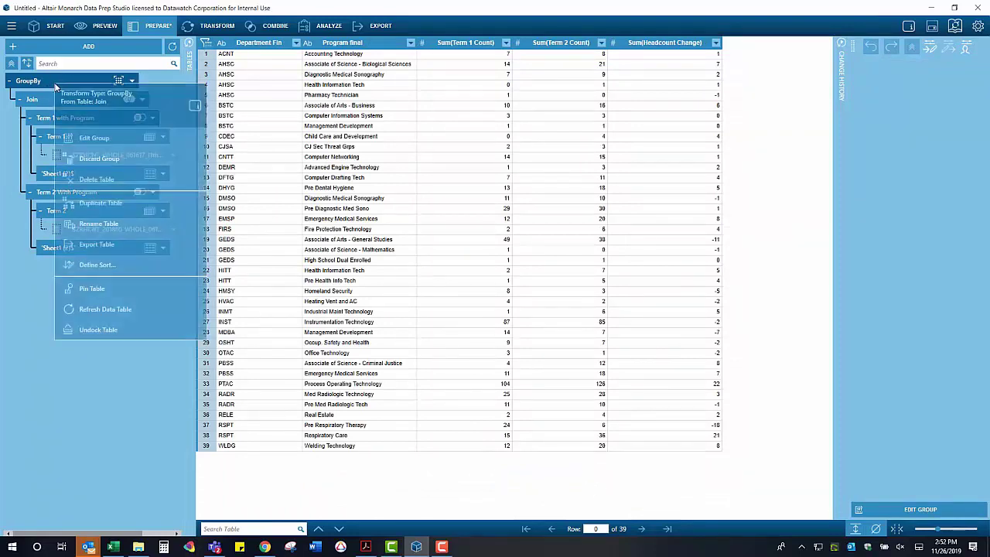
{"action": "left_click", "coordinate": [138, 142]}
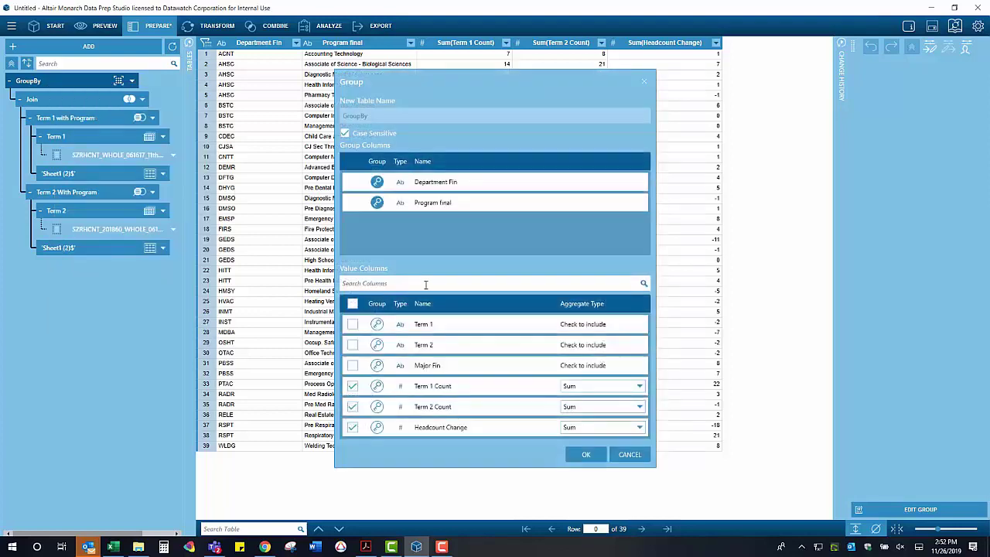
{"action": "left_click", "coordinate": [376, 325]}
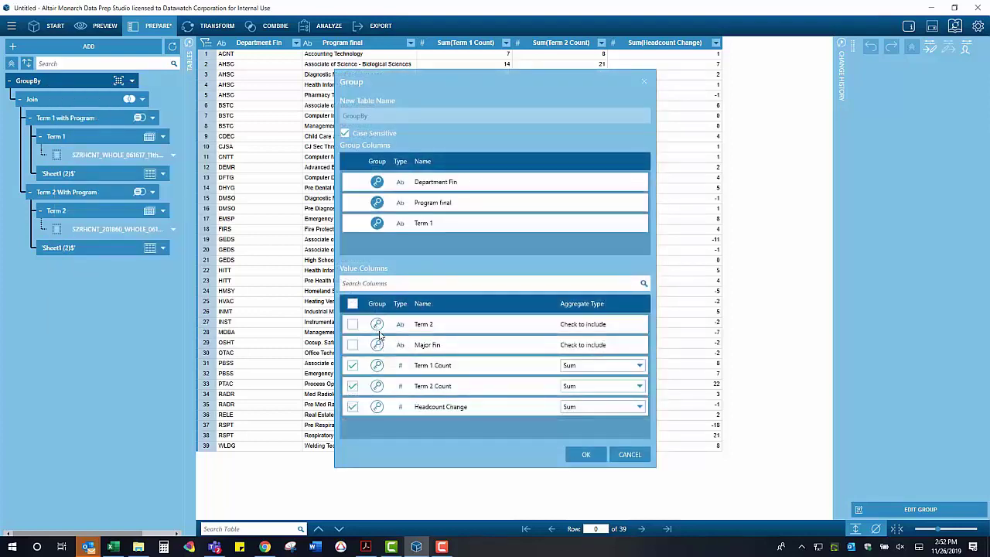
{"action": "left_click", "coordinate": [377, 325]}
{"action": "left_click", "coordinate": [588, 453]}
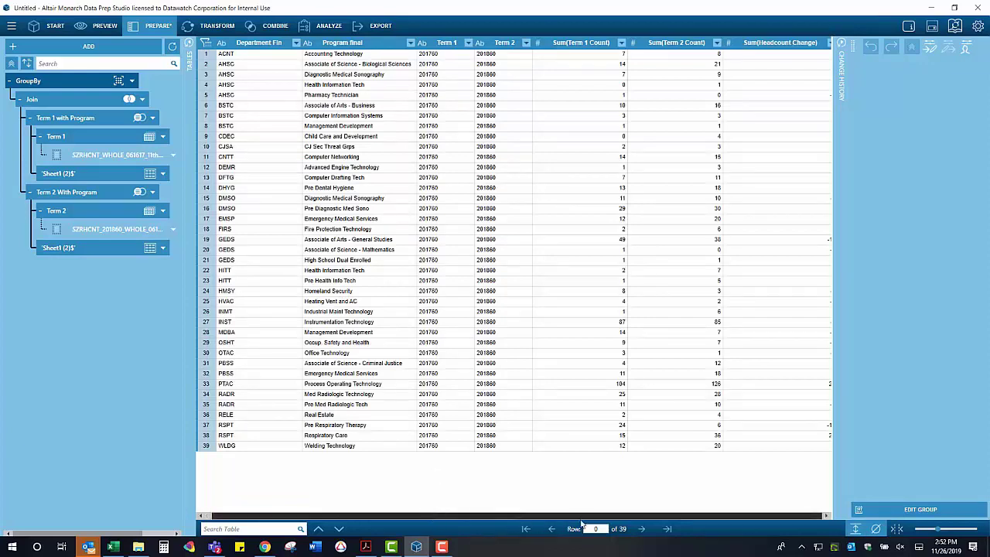
Review the regrouped table and select the three GEDS department cells
{"action": "scroll", "coordinate": [503, 515], "scroll_direction": "right", "scroll_amount": 1}
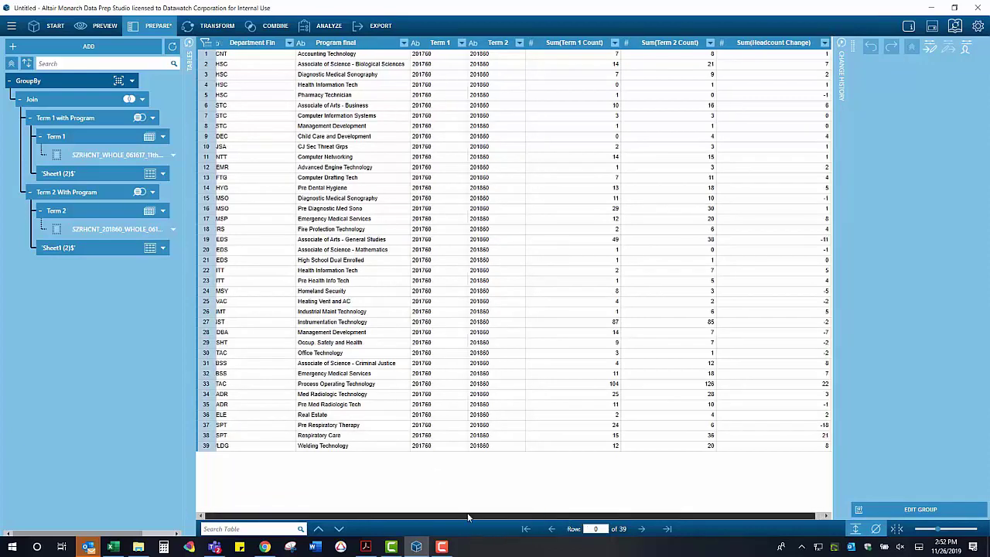
{"action": "scroll", "coordinate": [448, 515], "scroll_direction": "left", "scroll_amount": 1}
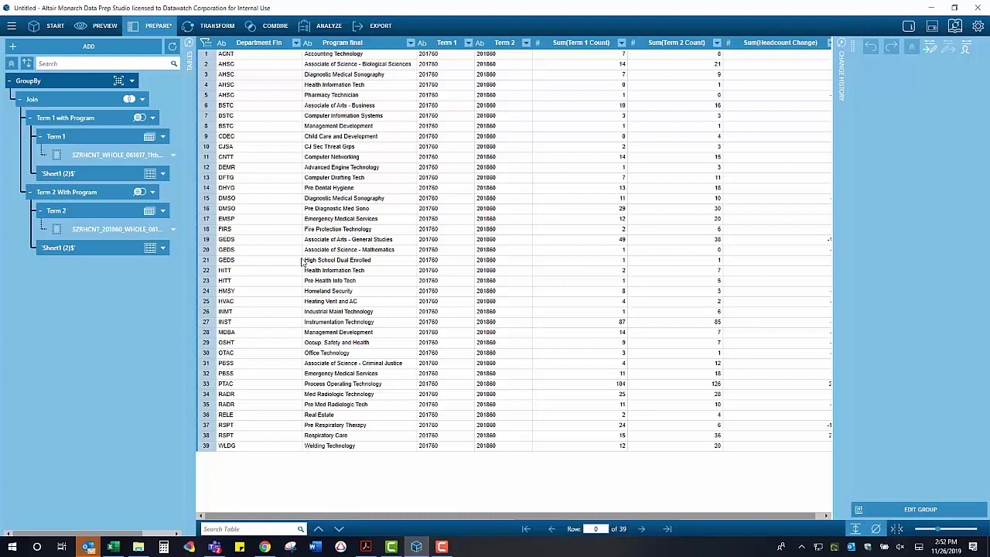
{"action": "left_click_drag", "start_coordinate": [230, 239], "coordinate": [229, 266]}
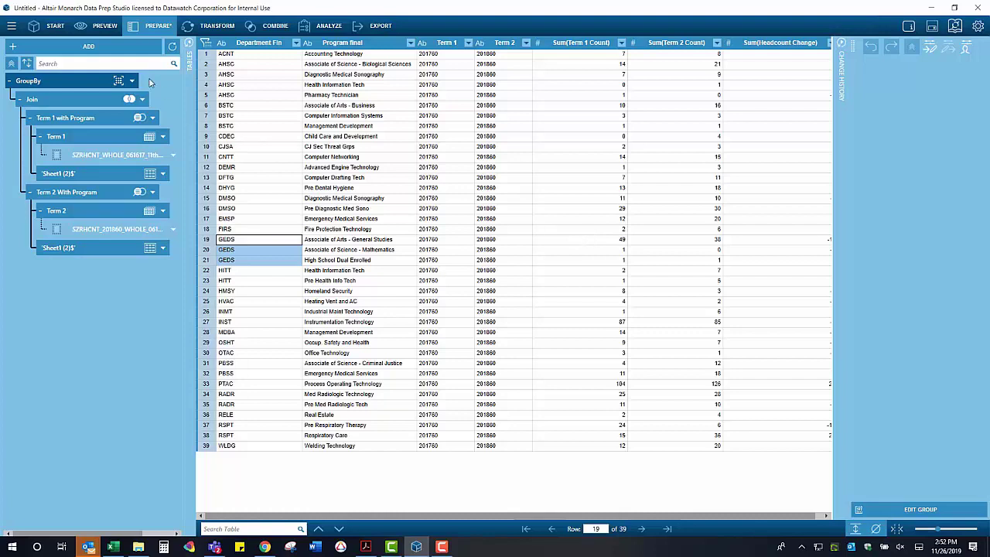
Group the GroupBy table by Department Fin, Term 1 and Term 2, dropping Program final
{"action": "left_click", "coordinate": [230, 29]}
{"action": "left_click", "coordinate": [524, 226]}
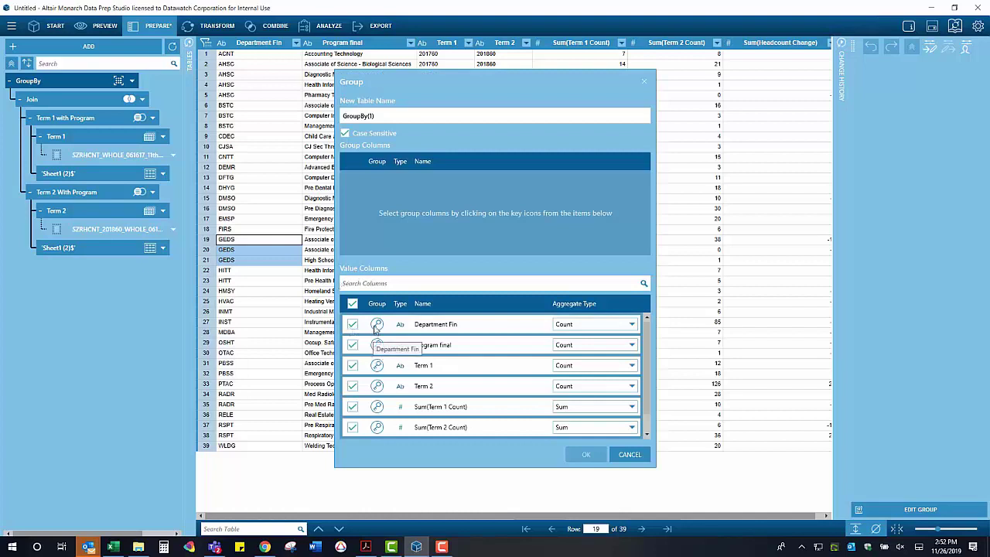
{"action": "left_click", "coordinate": [376, 324]}
{"action": "left_click", "coordinate": [352, 324]}
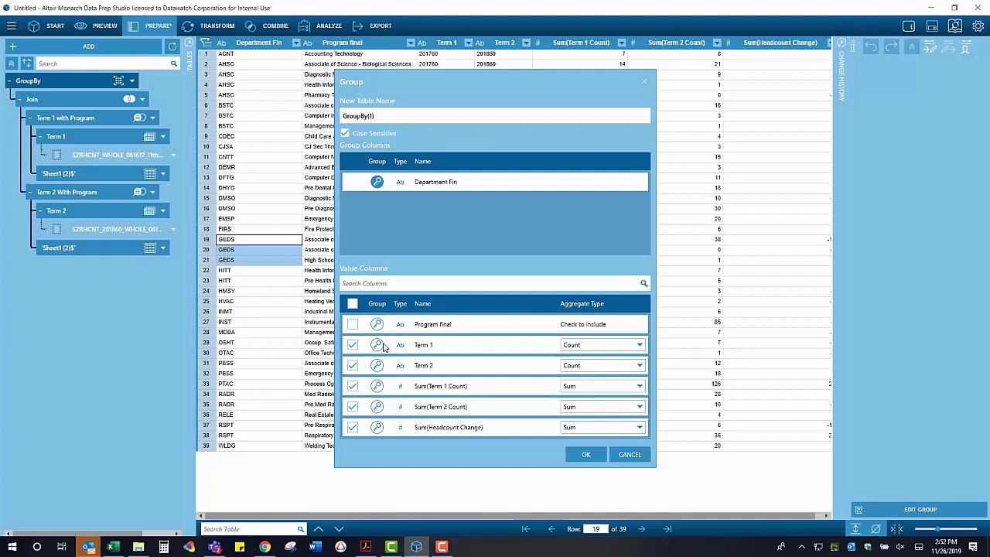
{"action": "left_click", "coordinate": [378, 346]}
{"action": "left_click", "coordinate": [378, 348]}
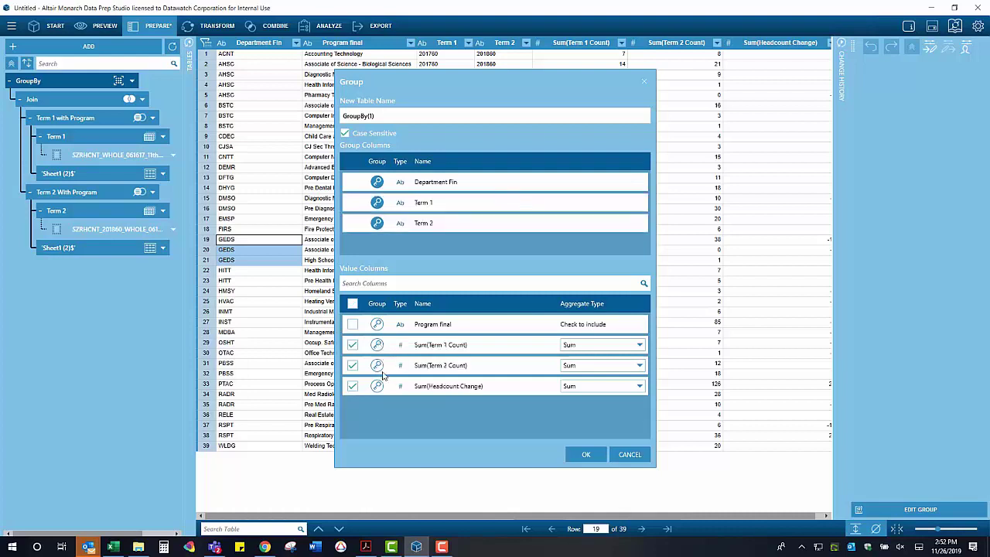
{"action": "left_click", "coordinate": [586, 455]}
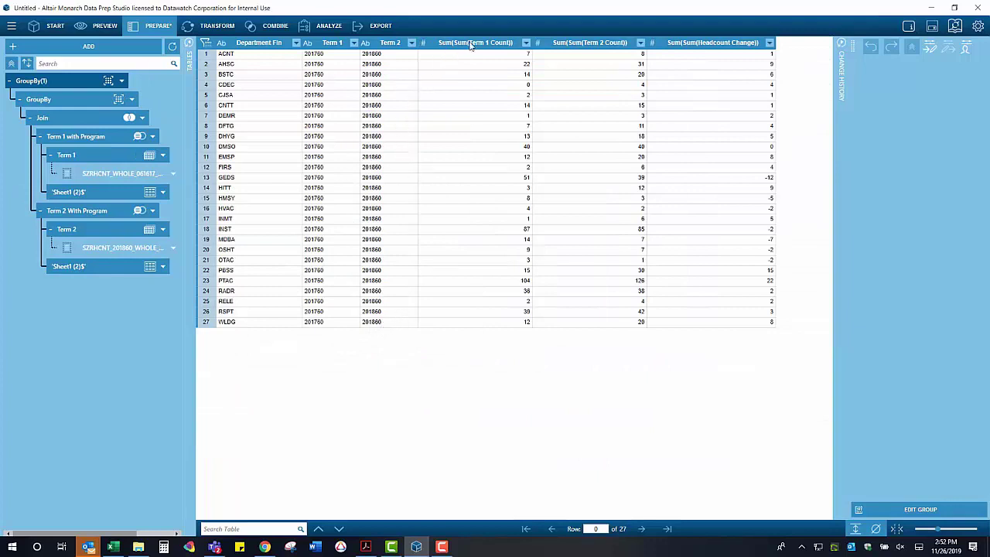
Return to the per-program GroupBy table and start renaming the Sum(Term 1 Count) header
{"action": "left_click", "coordinate": [77, 99]}
{"action": "left_click", "coordinate": [582, 44]}
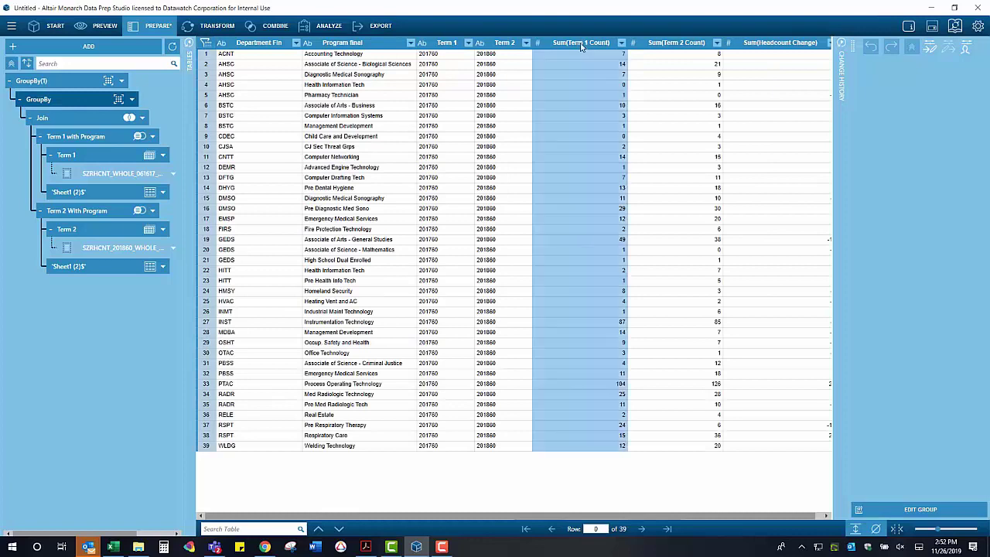
{"action": "double_click", "coordinate": [582, 44]}
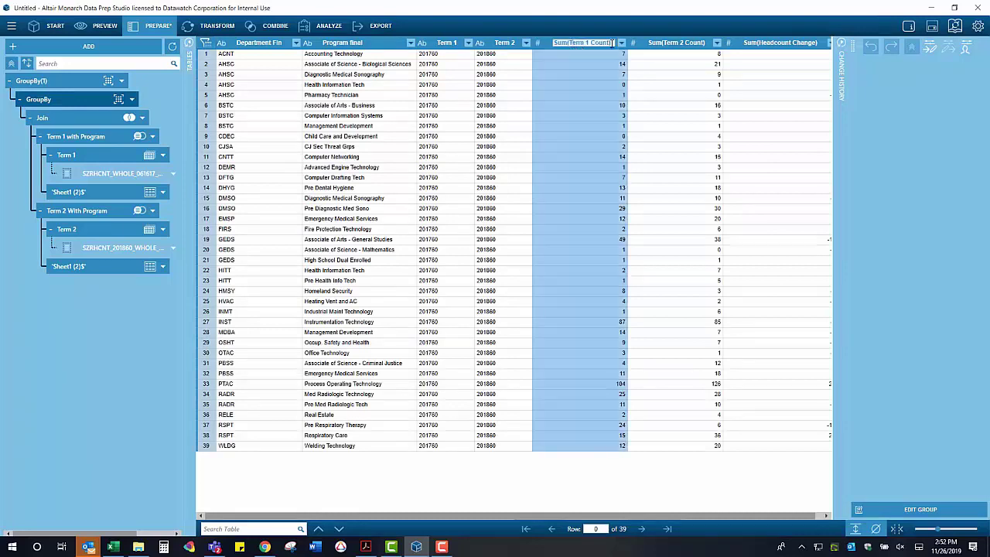